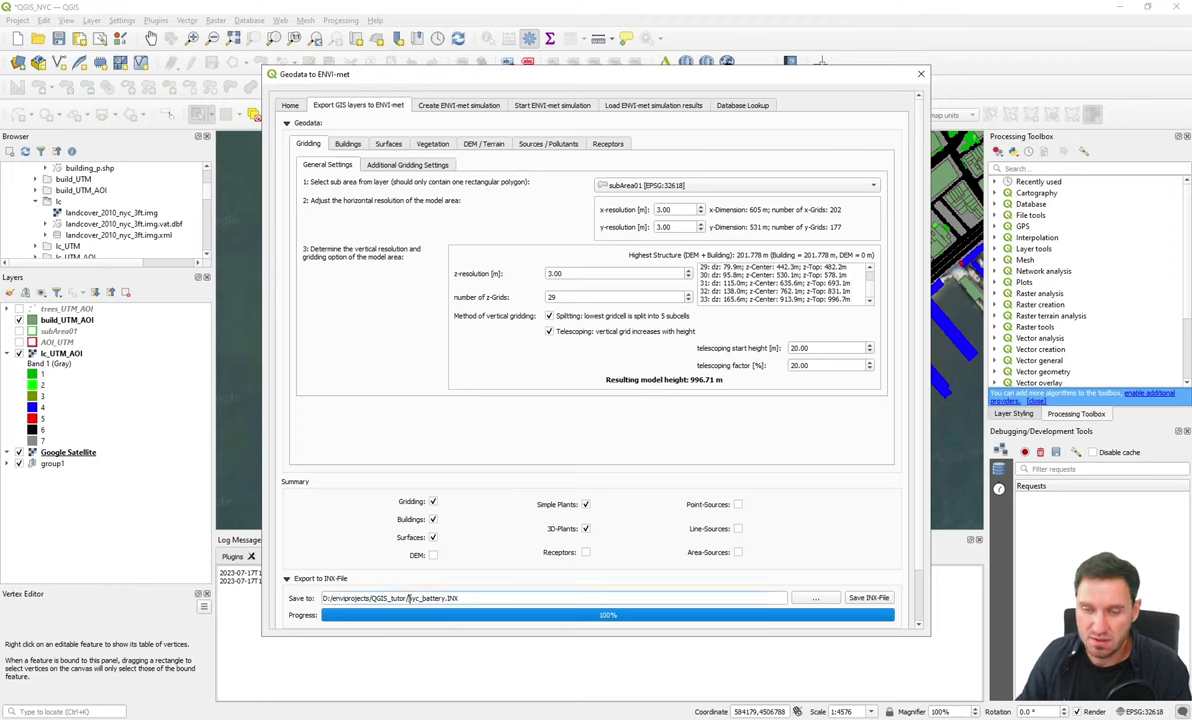
Select the nyc_battery file name in the INX save path
drag(408, 598, 445, 598)
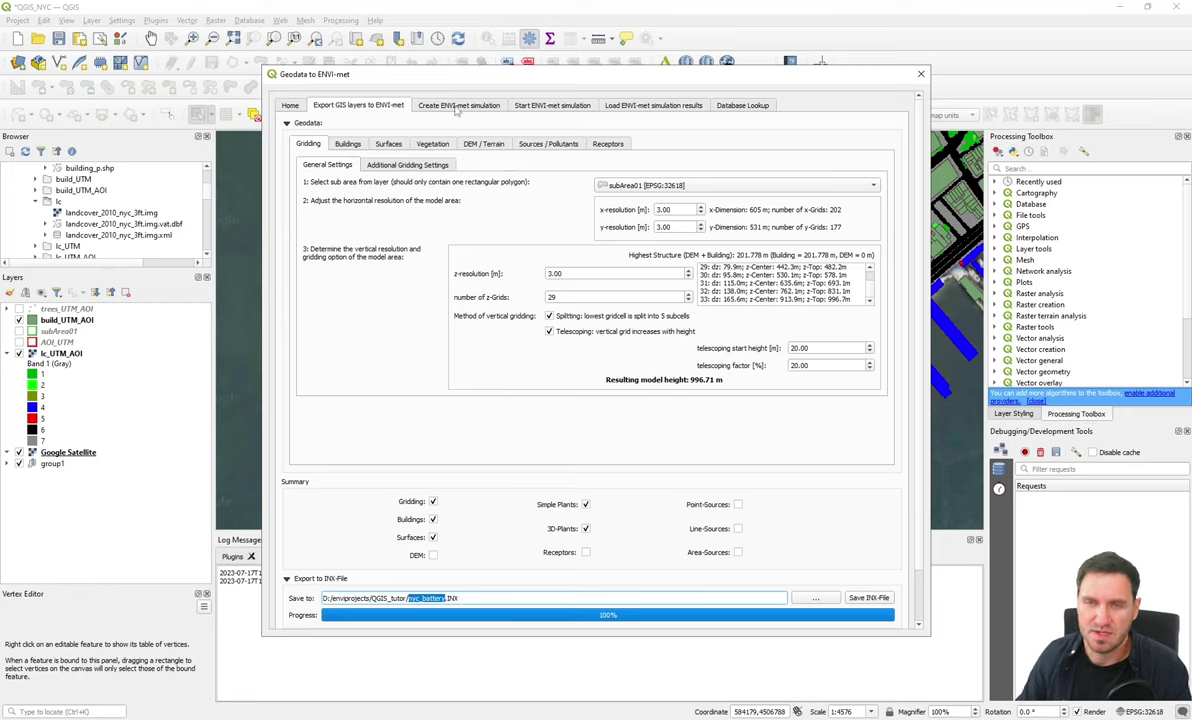
Start a new ENVI-met simulation and browse through every settings section
click(456, 109)
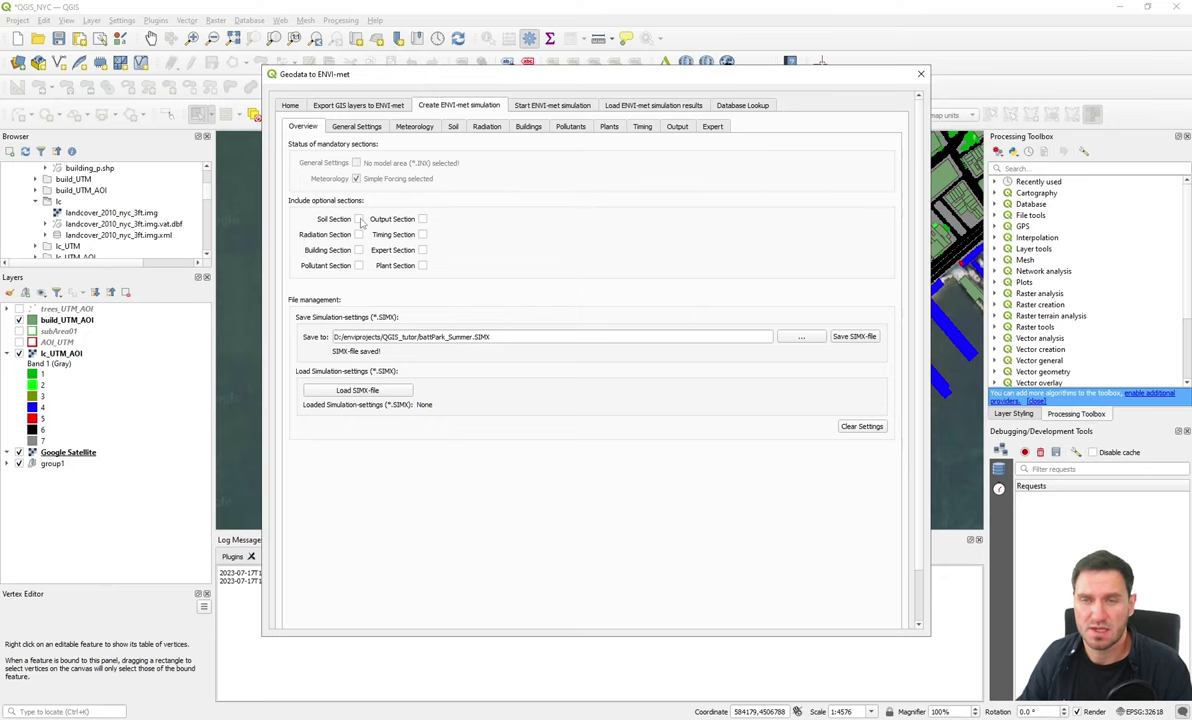
click(341, 126)
click(414, 127)
click(453, 127)
click(487, 127)
click(528, 127)
click(570, 127)
click(609, 127)
click(642, 128)
click(677, 127)
click(712, 127)
click(357, 127)
click(308, 127)
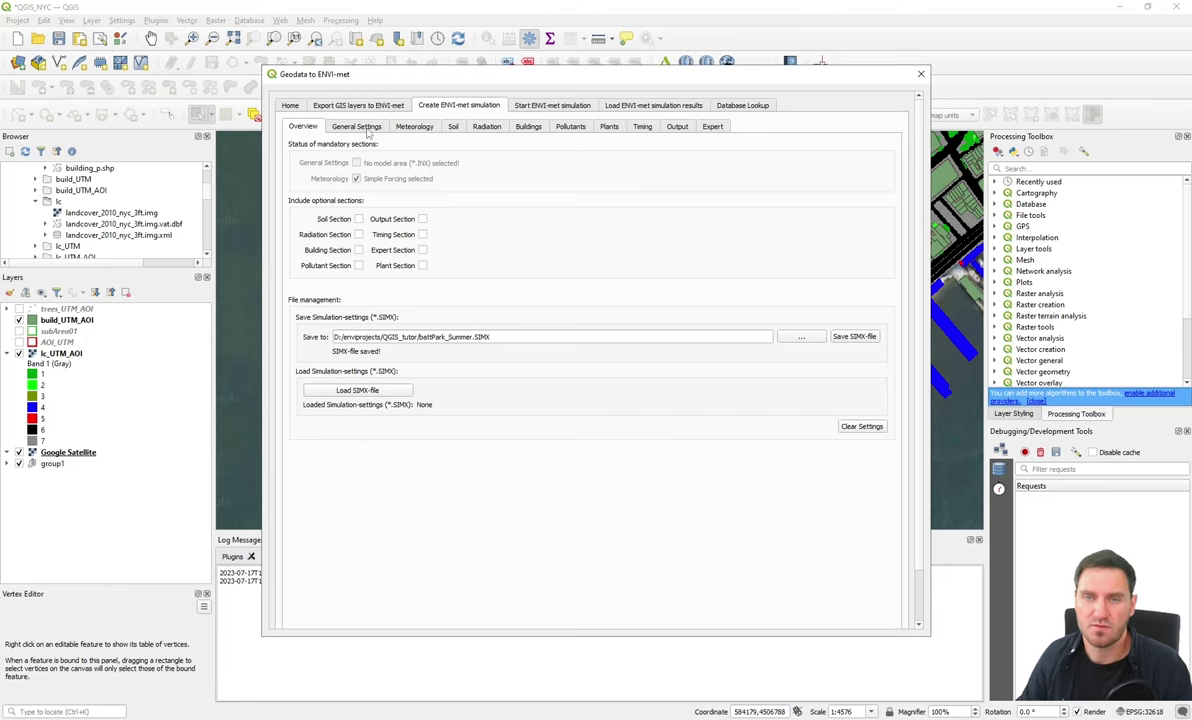
Review the meteorology, soil and radiation sections, ending on the simulation overview
click(414, 127)
click(453, 127)
click(357, 127)
click(304, 127)
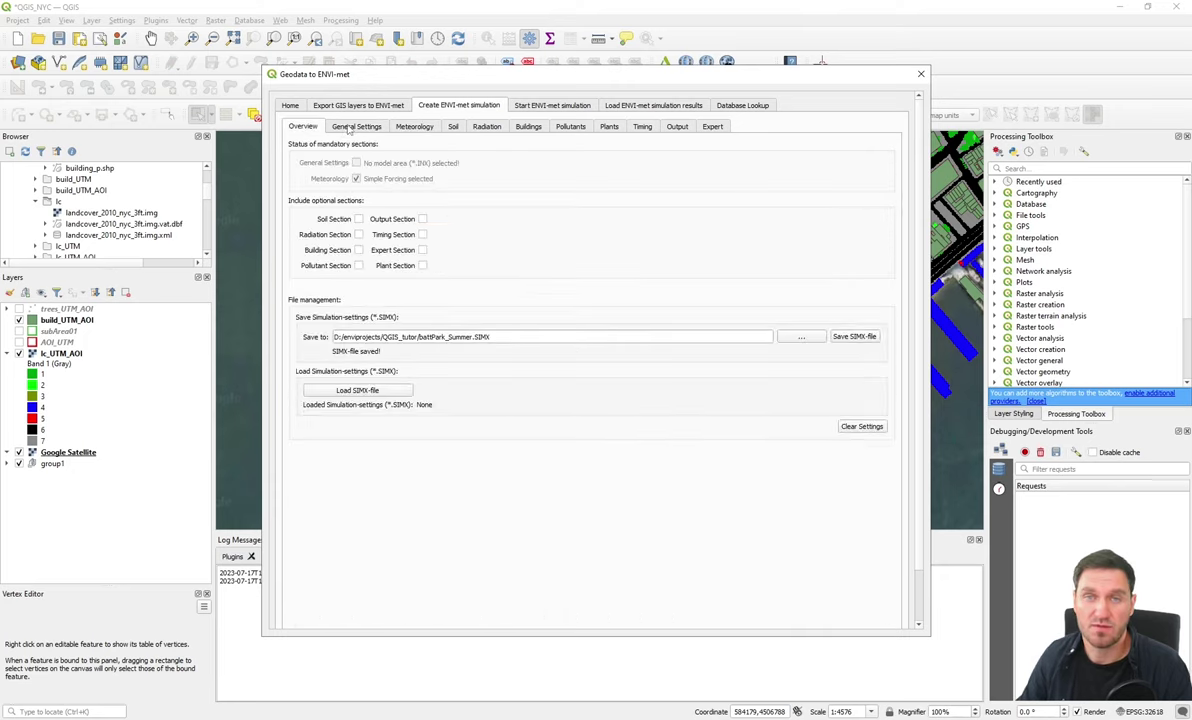
click(487, 127)
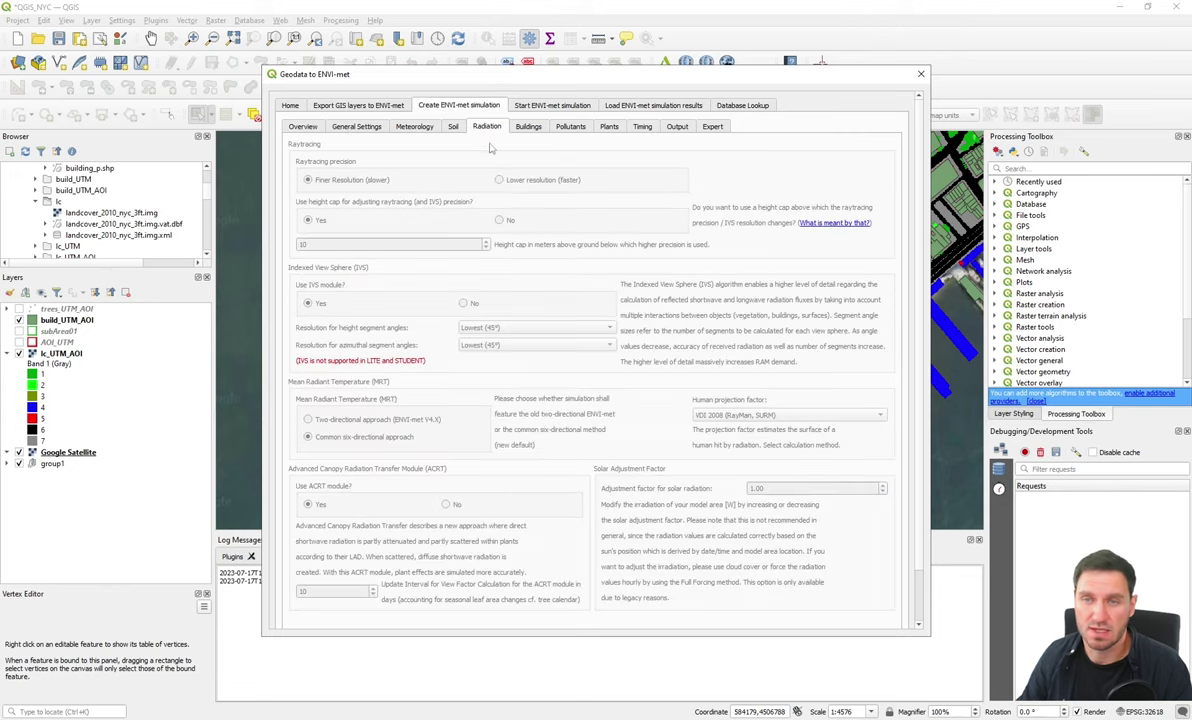
click(303, 127)
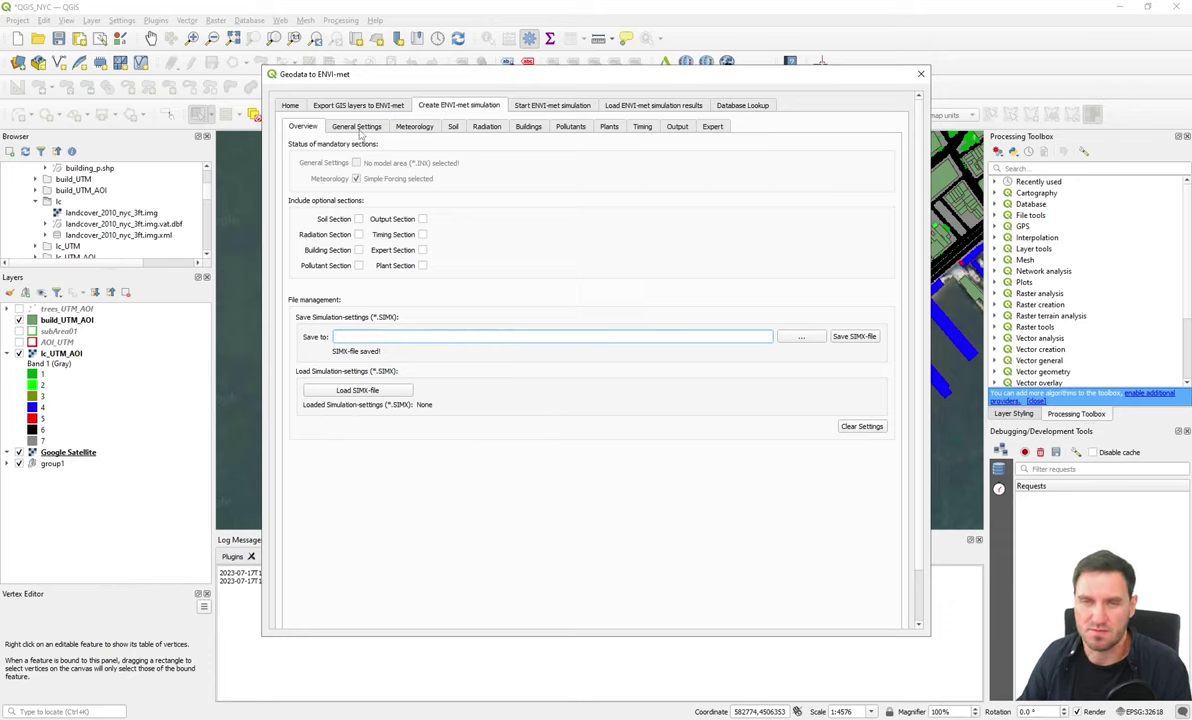
Set the start date to 21 July 2023, task name QGIS_firstSIM and short name qgis_run01
click(338, 128)
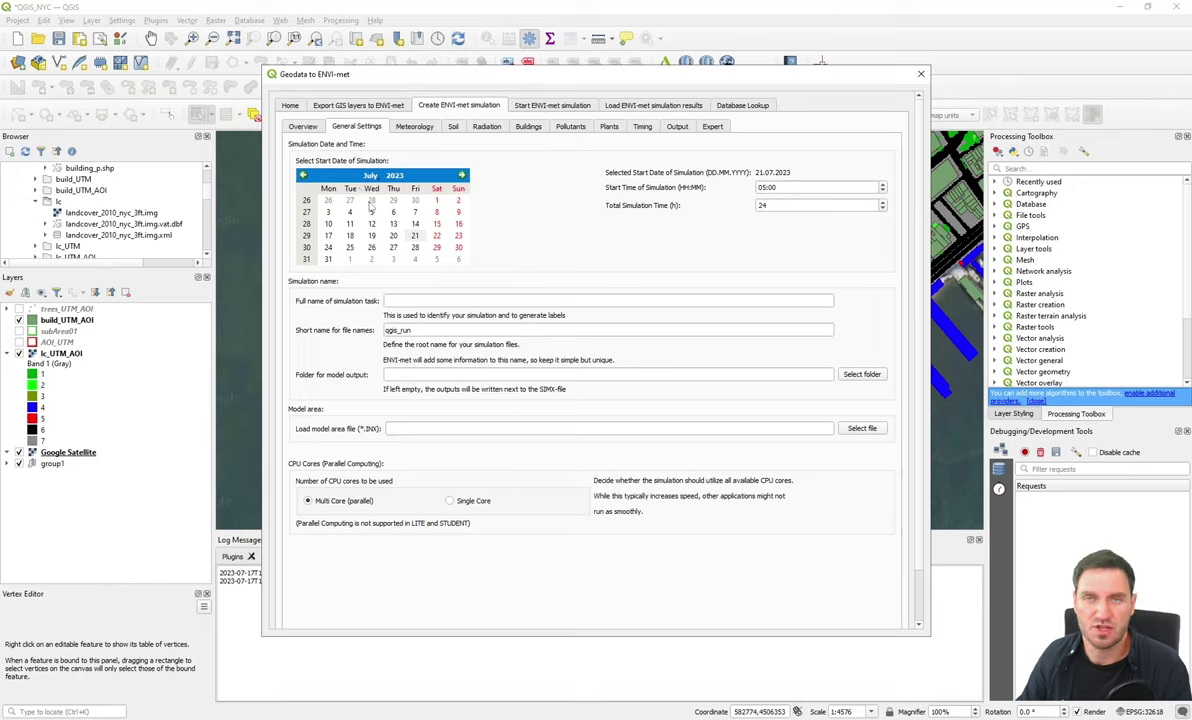
click(414, 235)
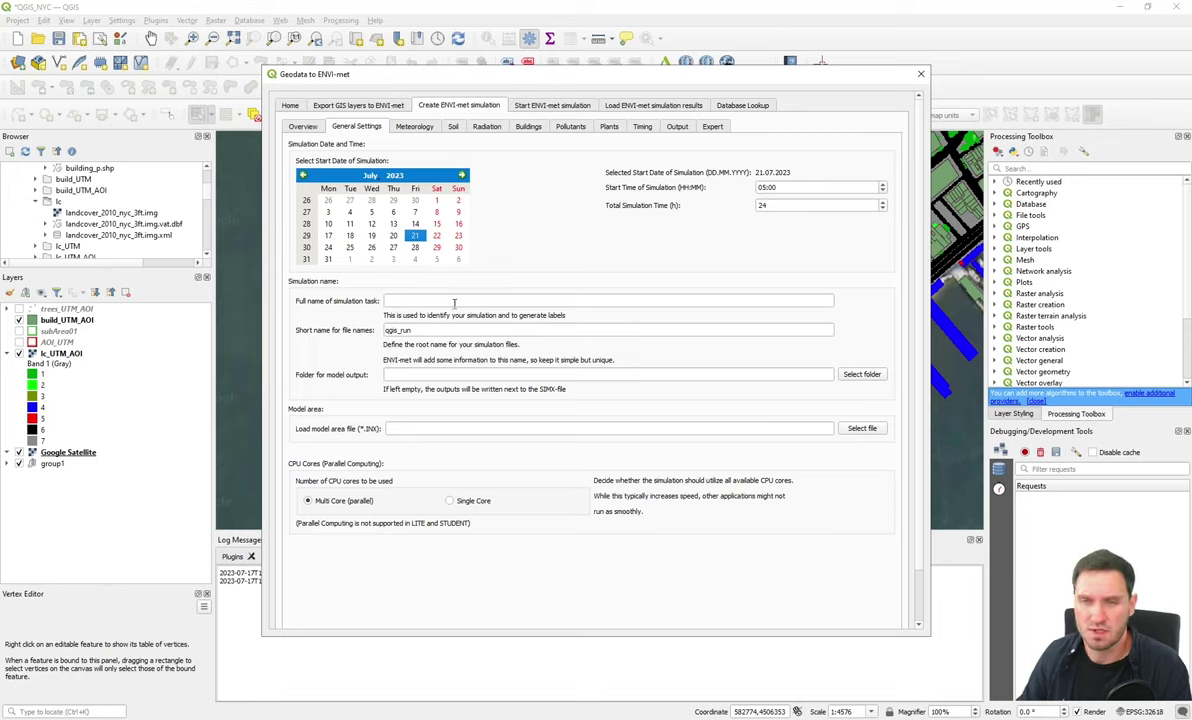
click(419, 301)
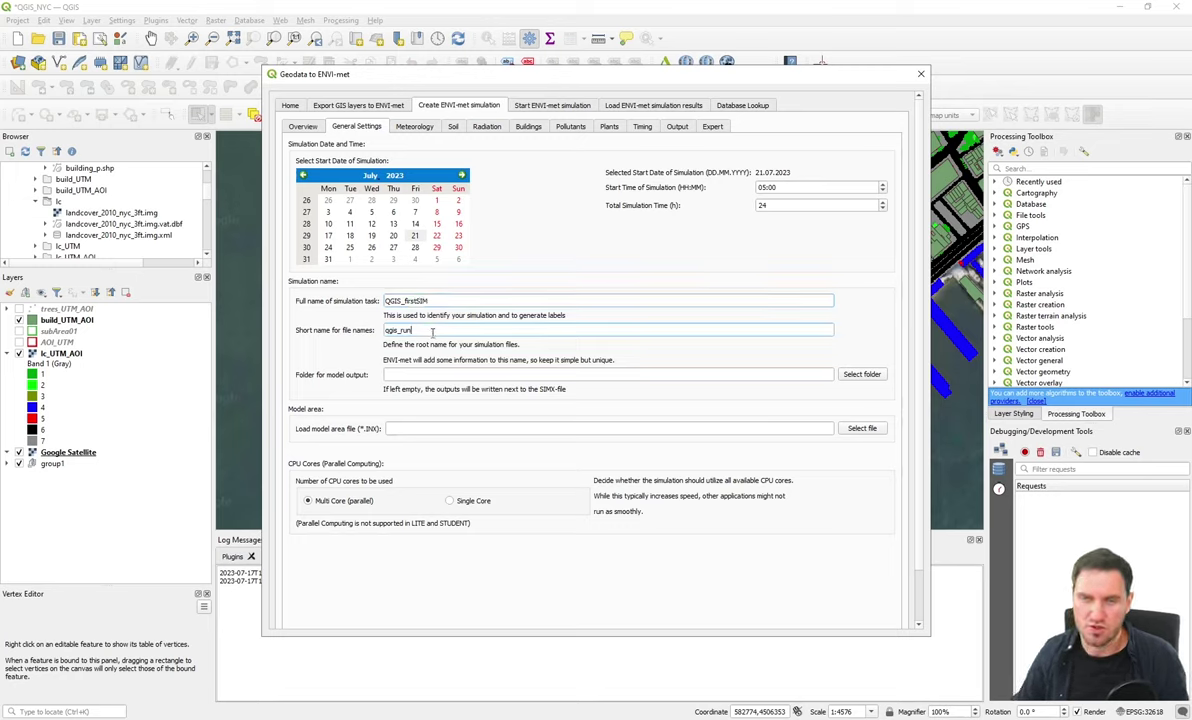
click(428, 330)
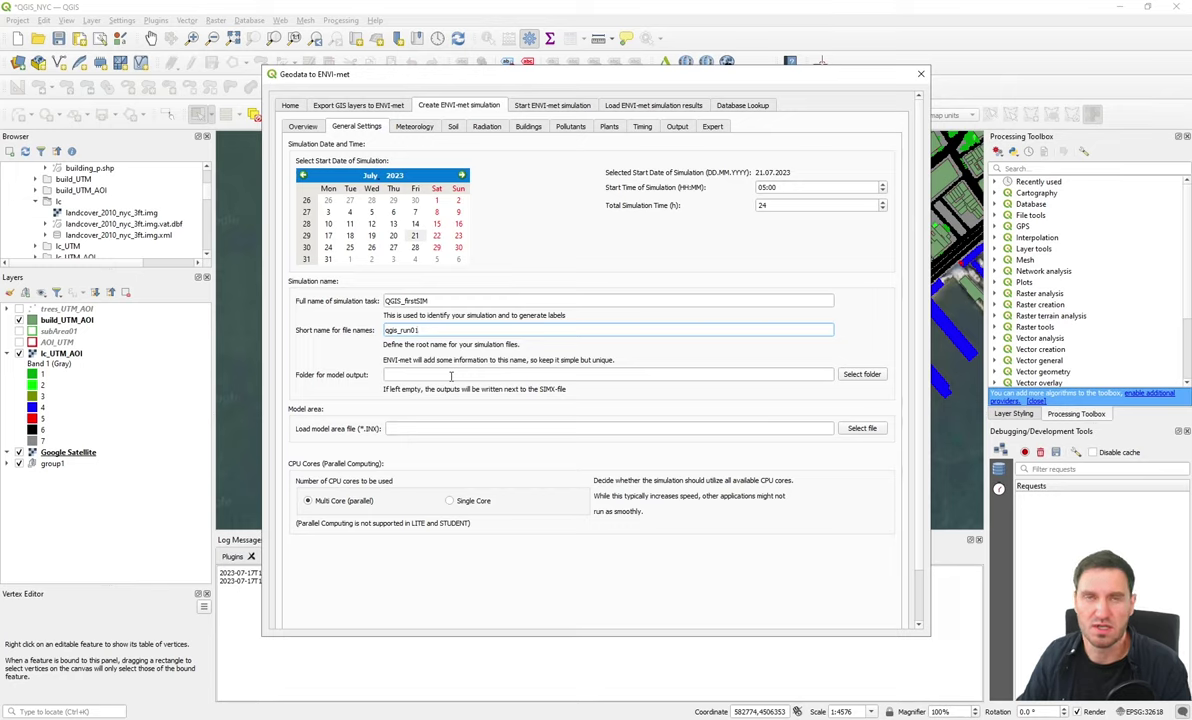
click(420, 375)
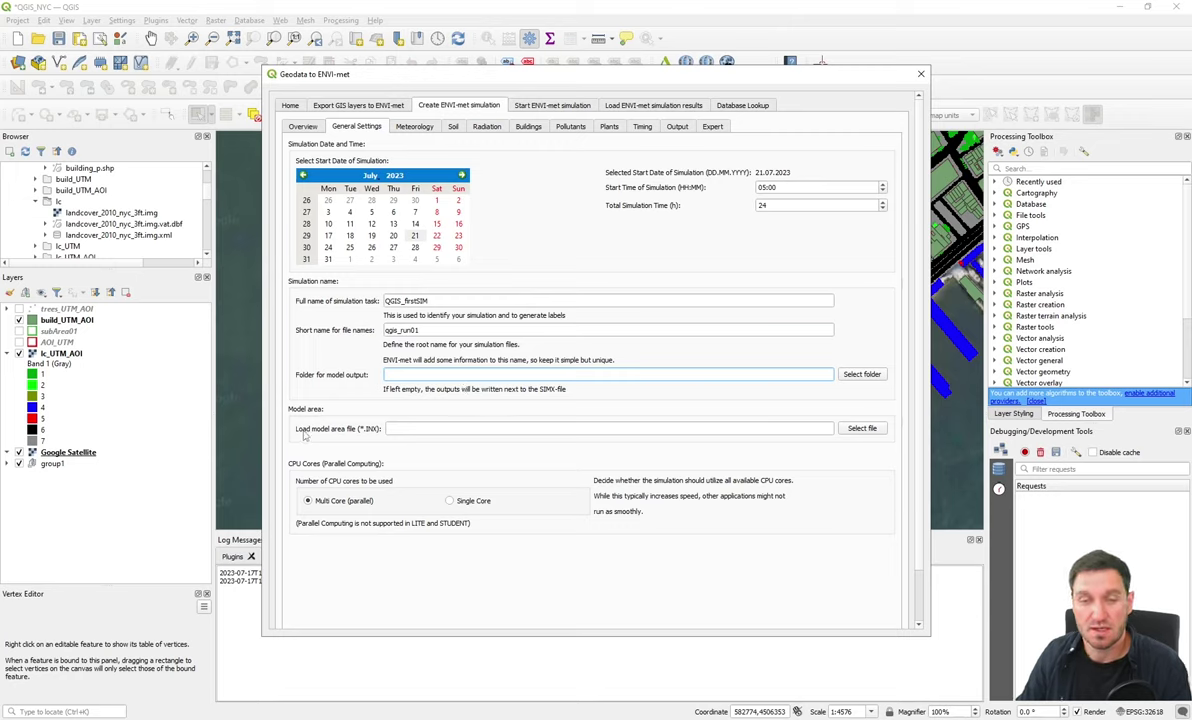
Load nyc_battery.INX from QGIS_tutor as the model area and confirm General Settings is complete
click(861, 428)
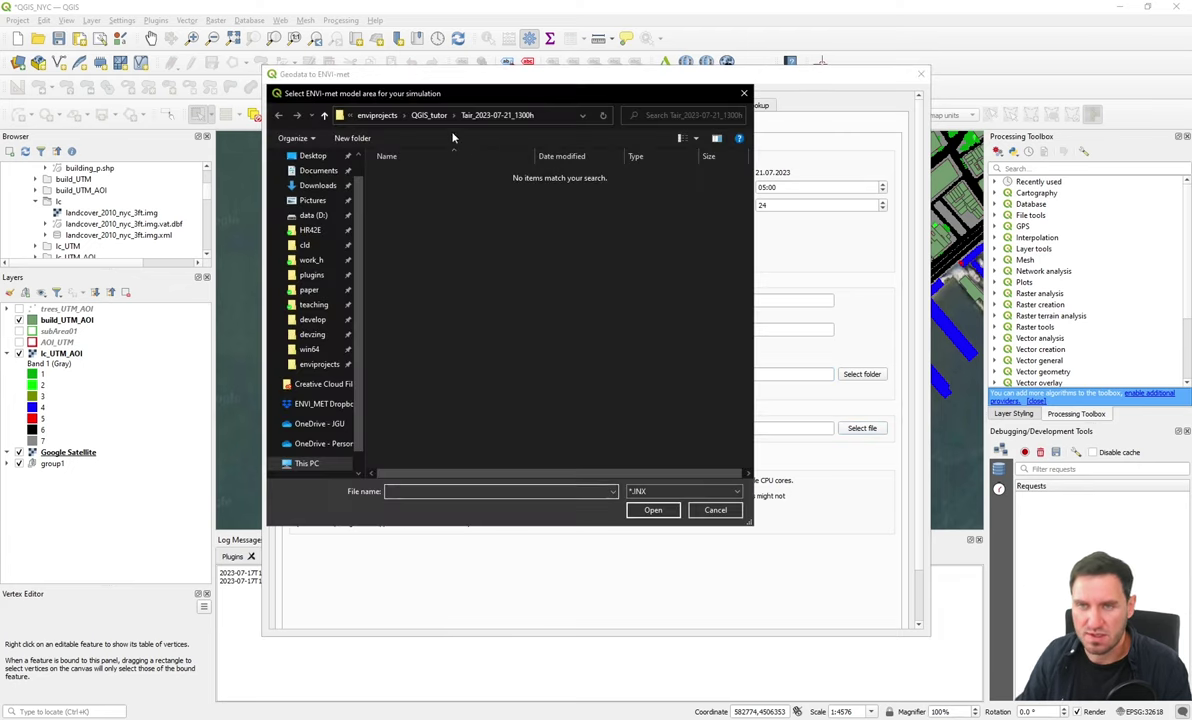
click(427, 116)
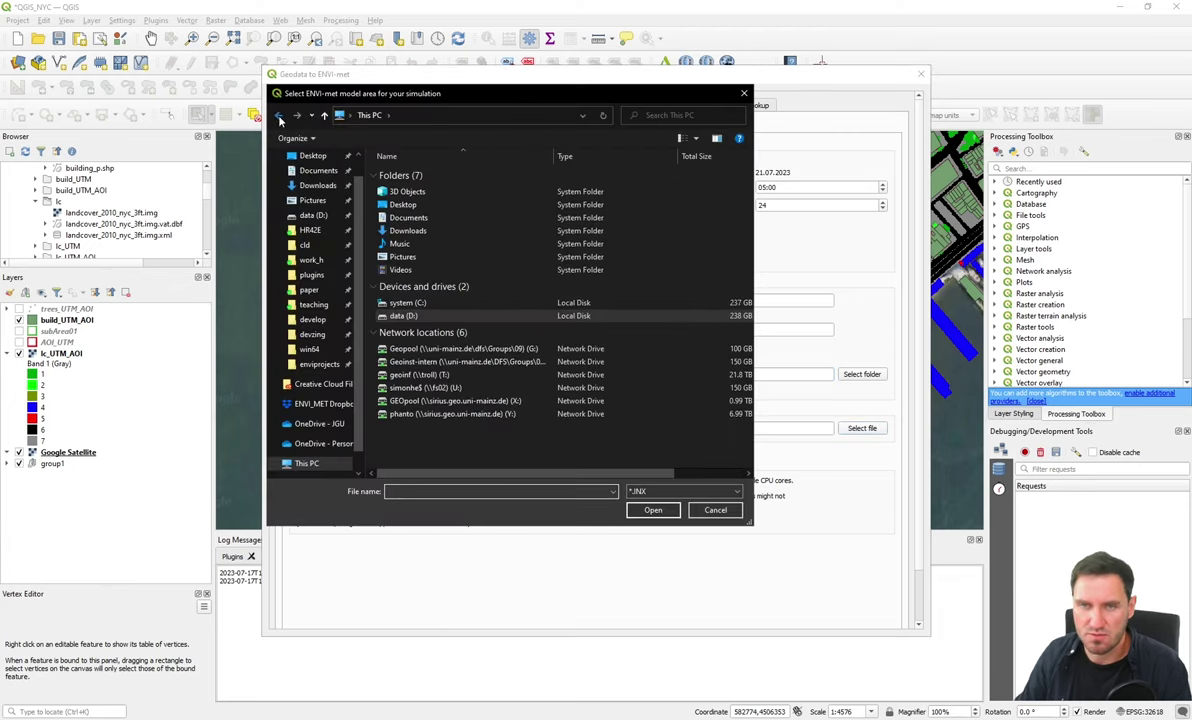
click(393, 331)
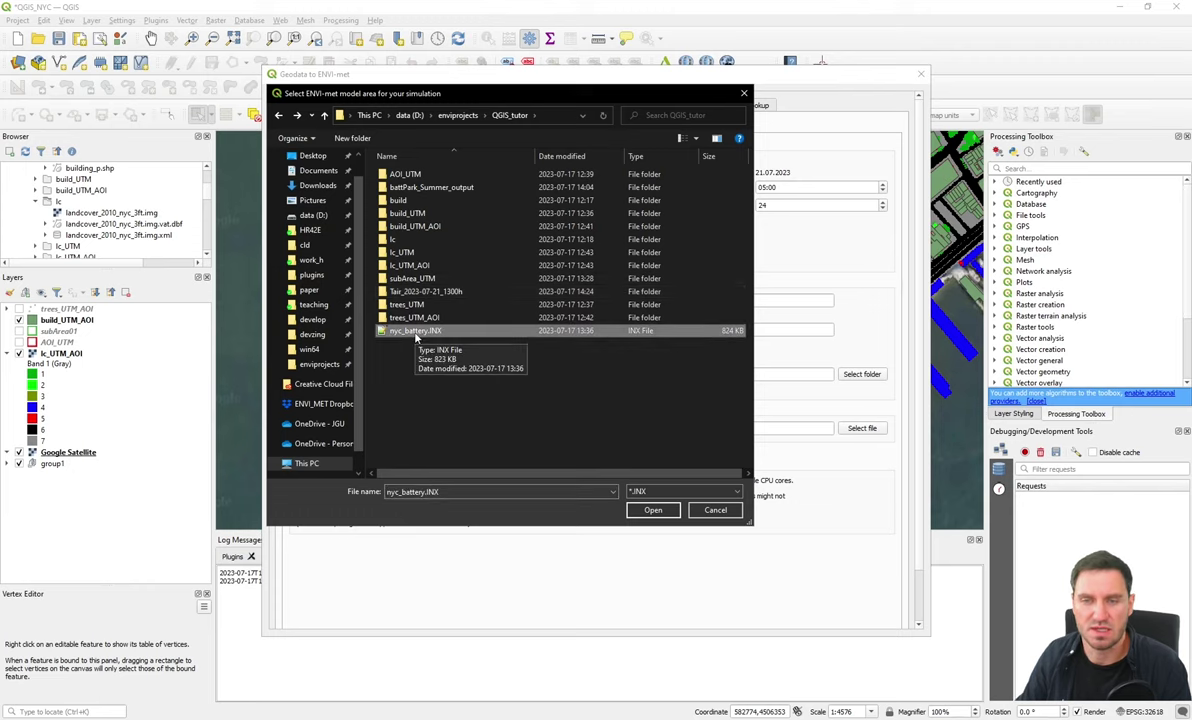
double_click(416, 336)
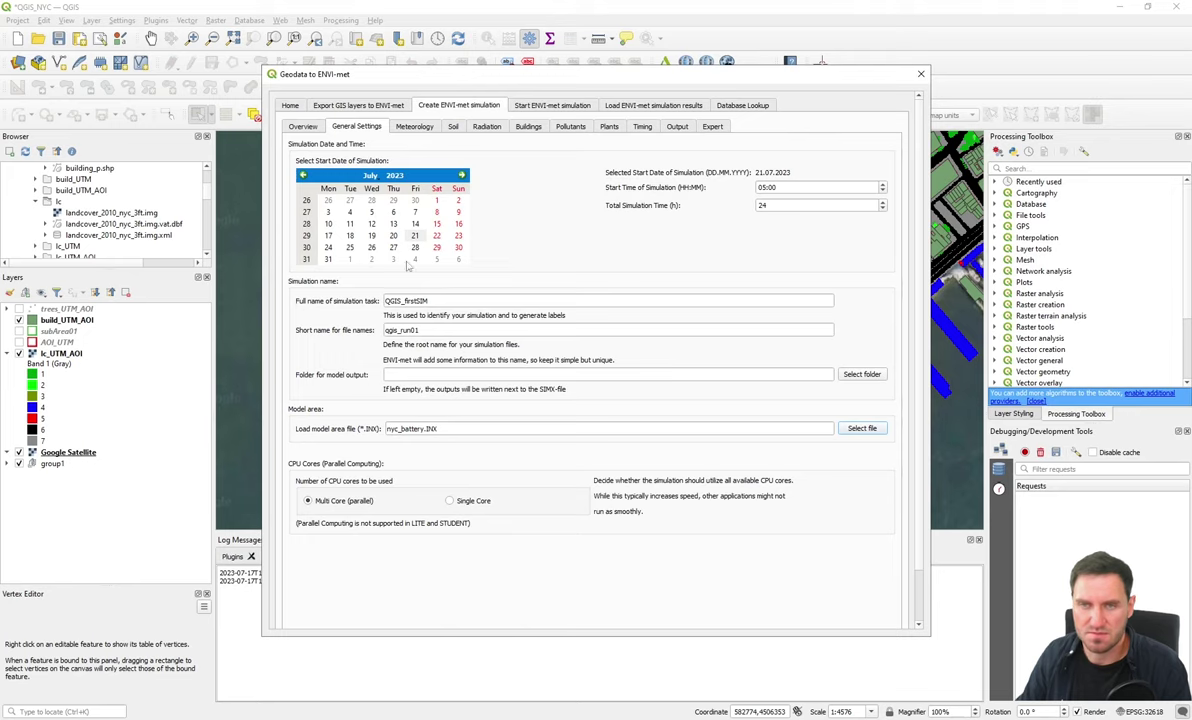
click(301, 126)
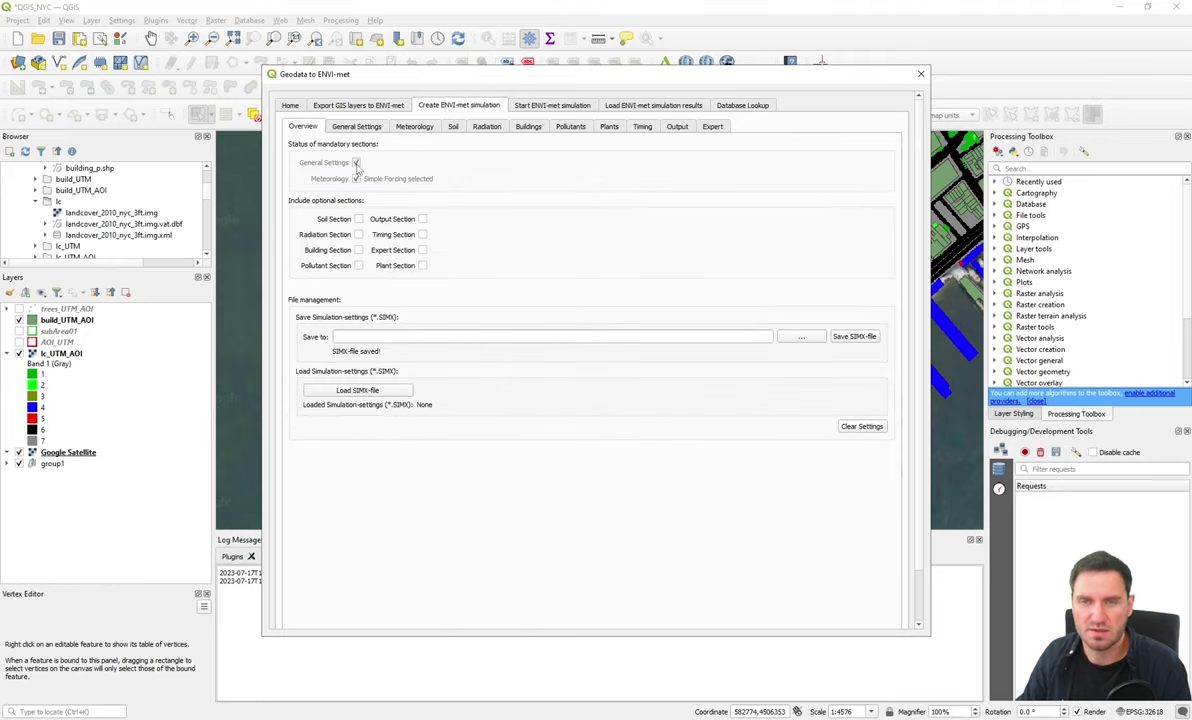
click(332, 126)
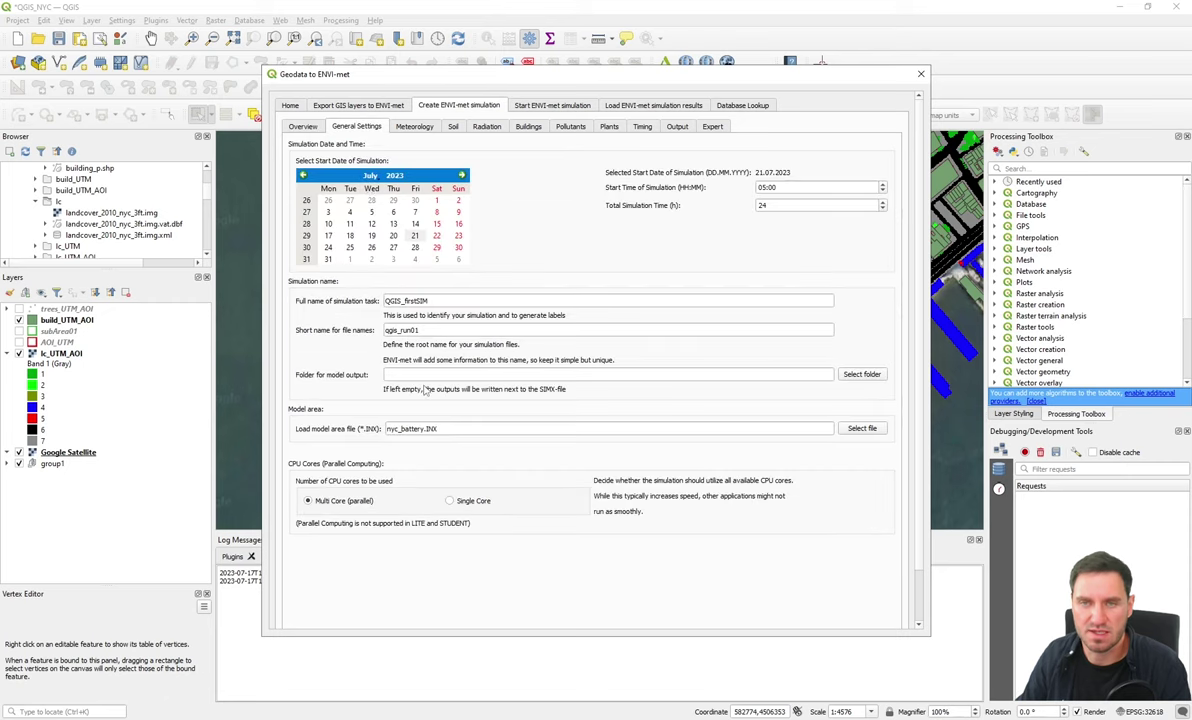
Set the time of maximum air temperature to 16:00 in the Meteorology settings
click(408, 128)
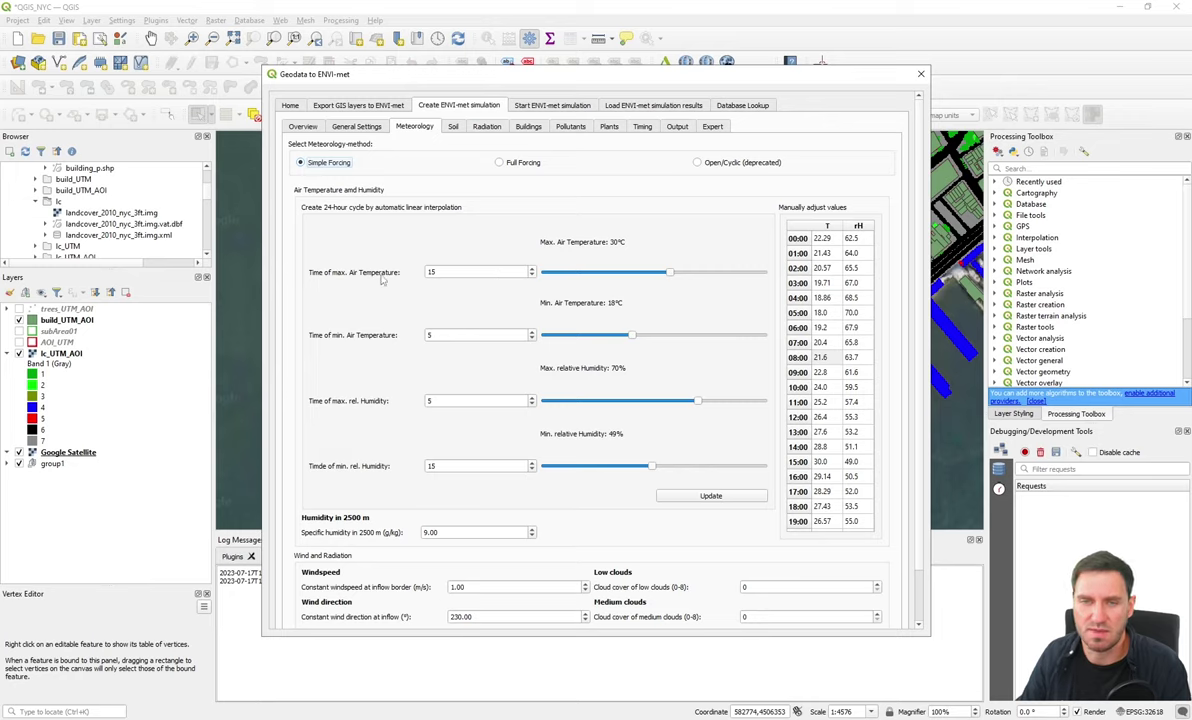
click(531, 270)
scroll(625, 262, up, 1)
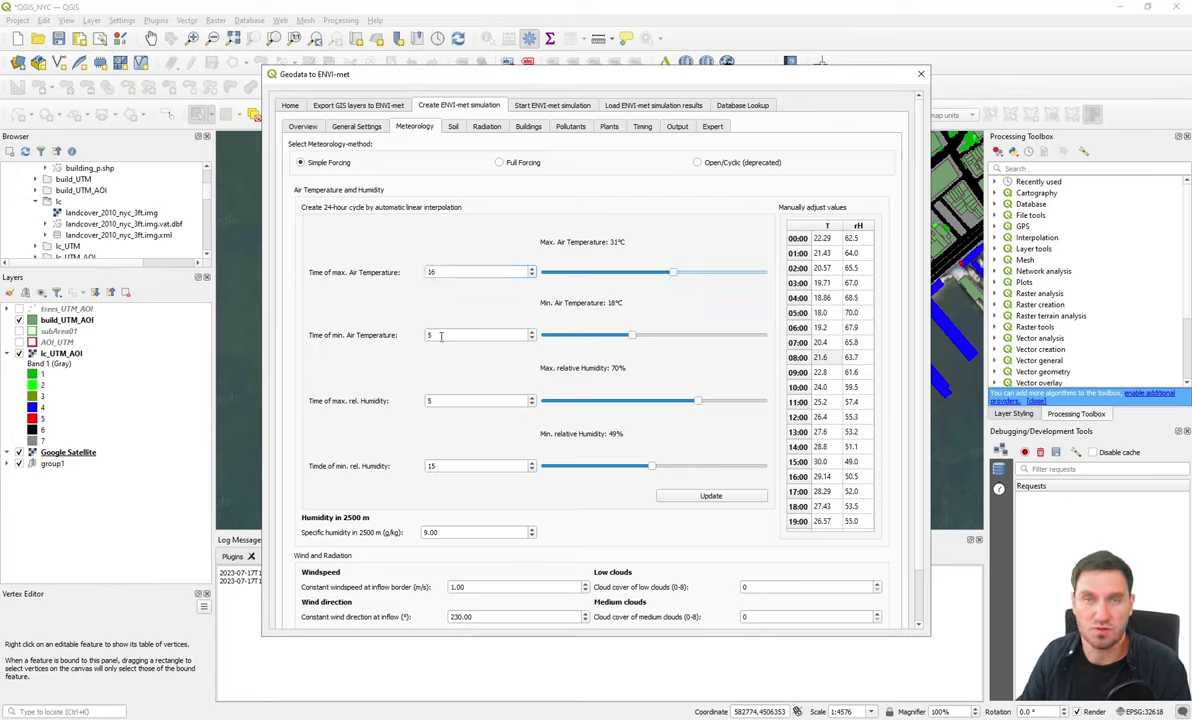
scroll(580, 340, up, 1)
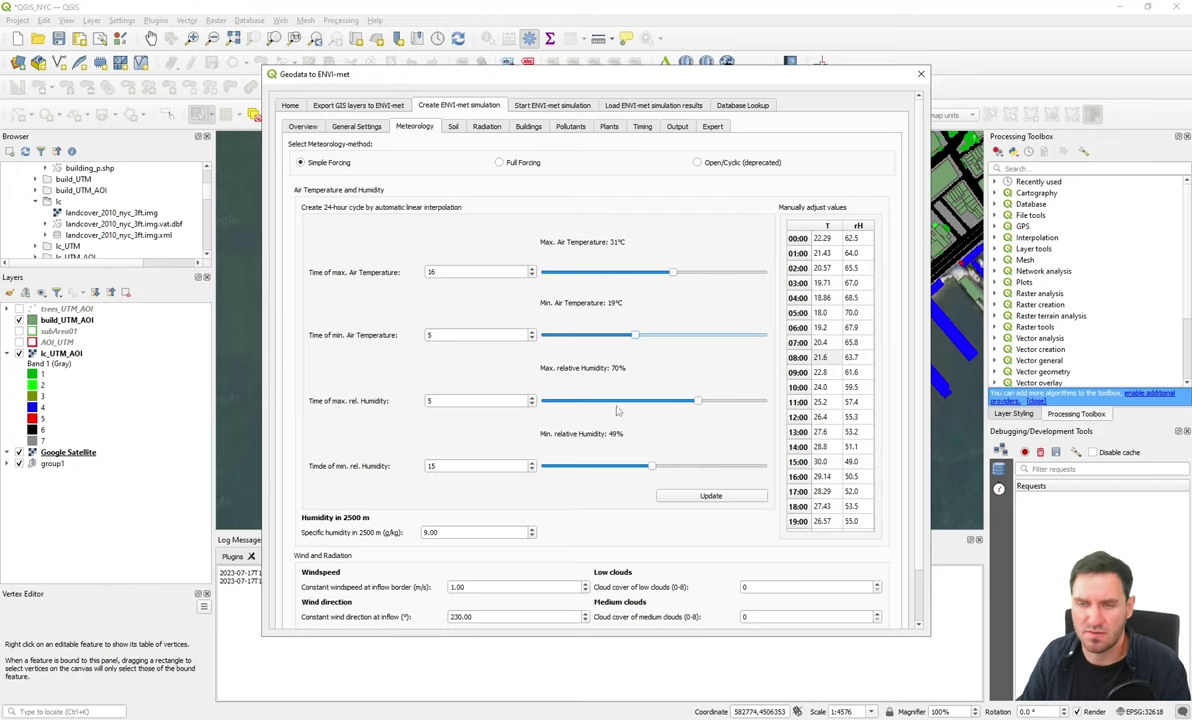
Set relative humidity to 78% maximum and 52% minimum, with the minimum at 16:00
drag(698, 406, 714, 404)
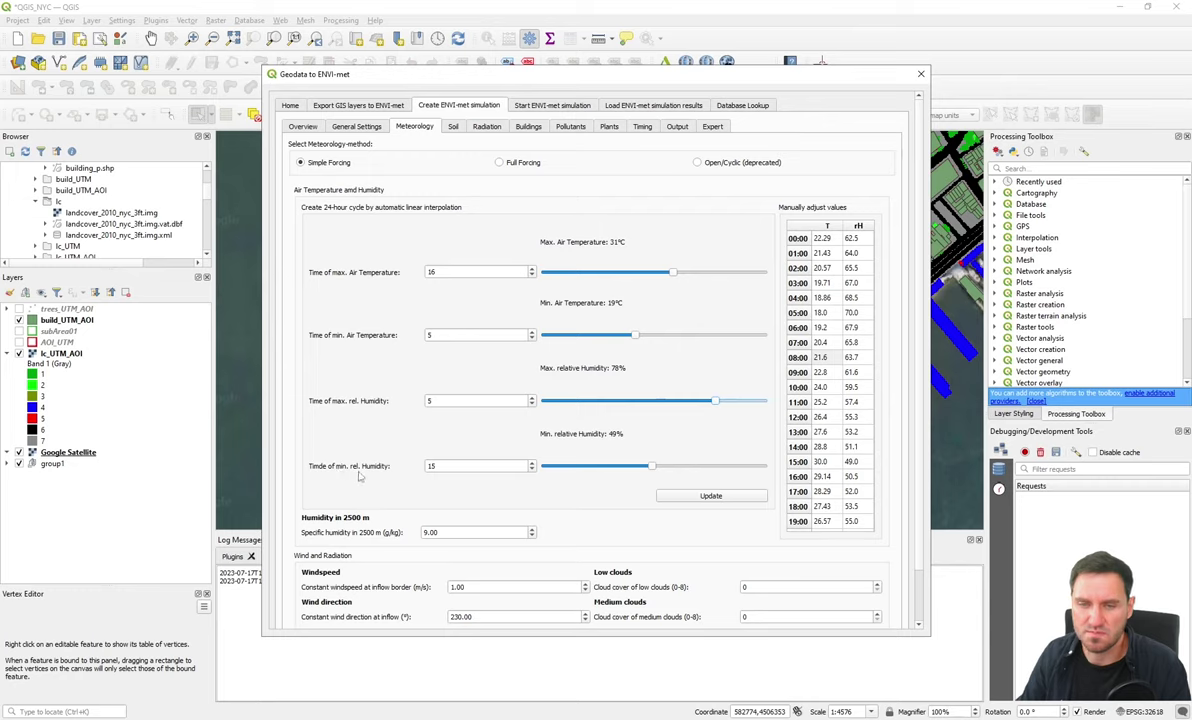
click(532, 469)
click(650, 467)
drag(650, 467, 658, 469)
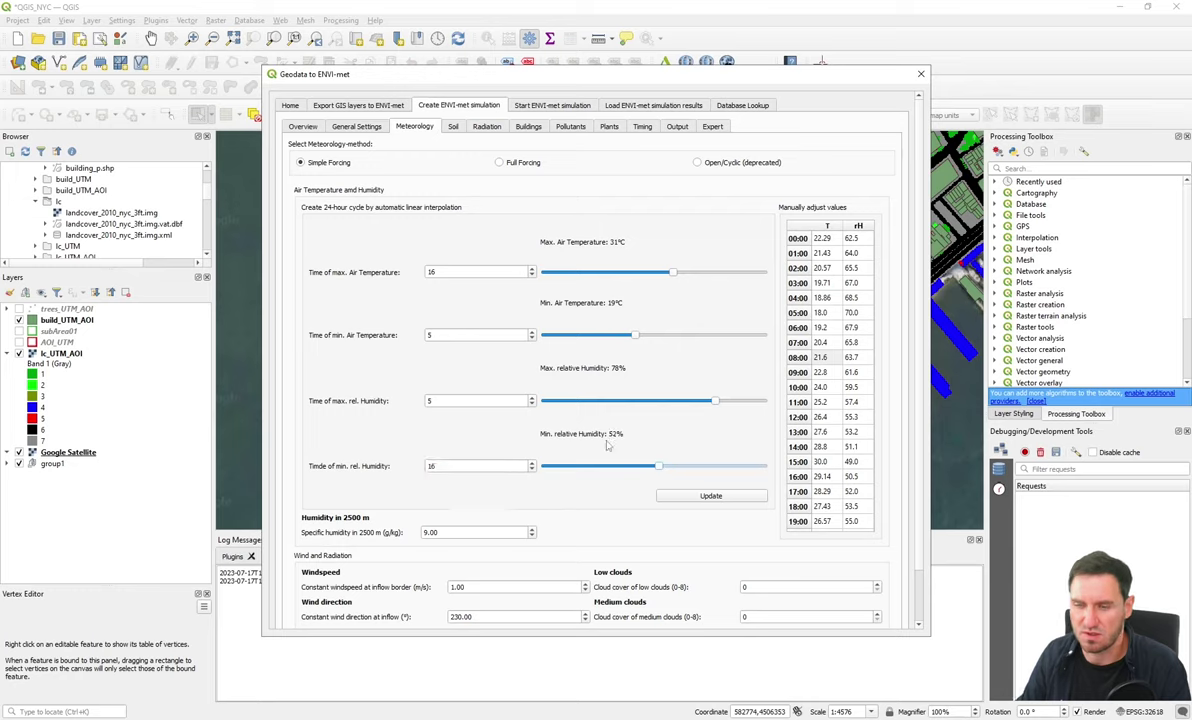
click(688, 498)
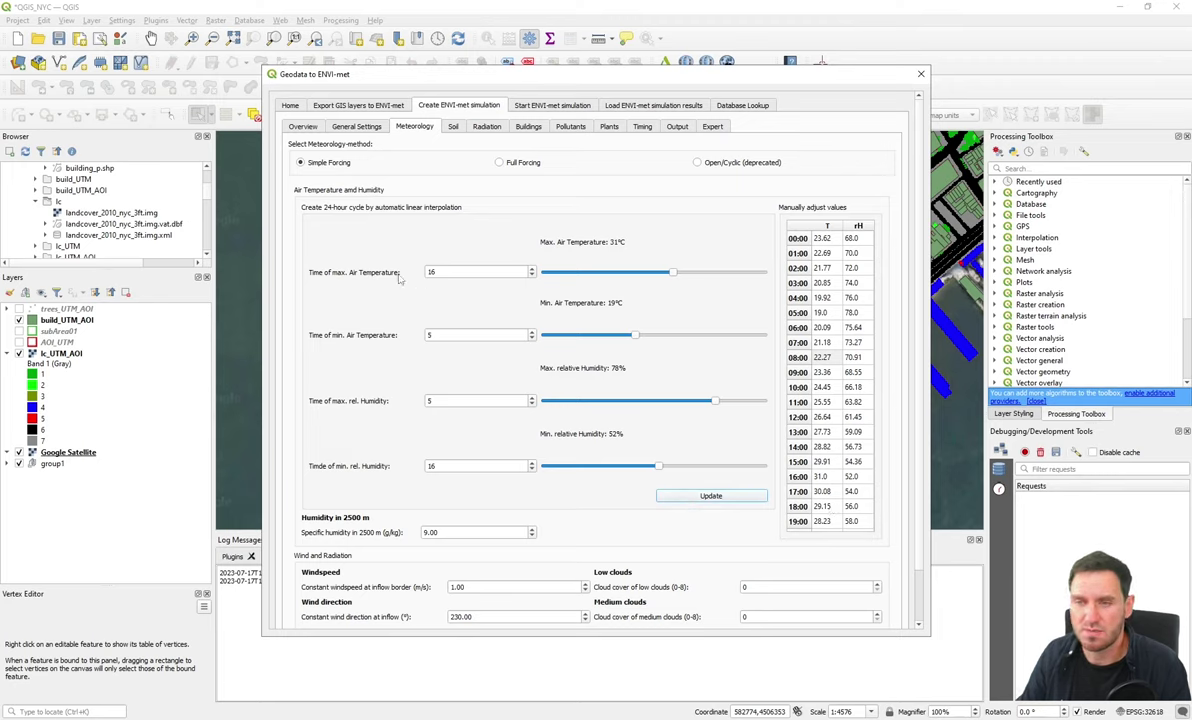
double_click(822, 343)
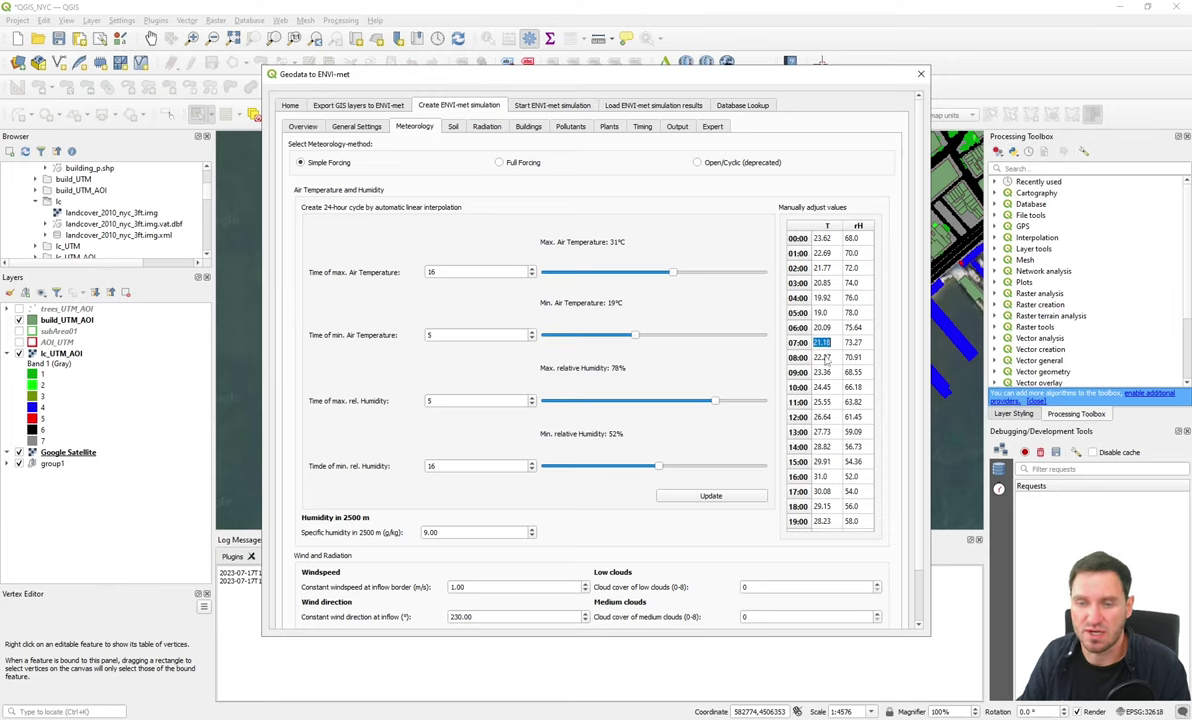
key(Return)
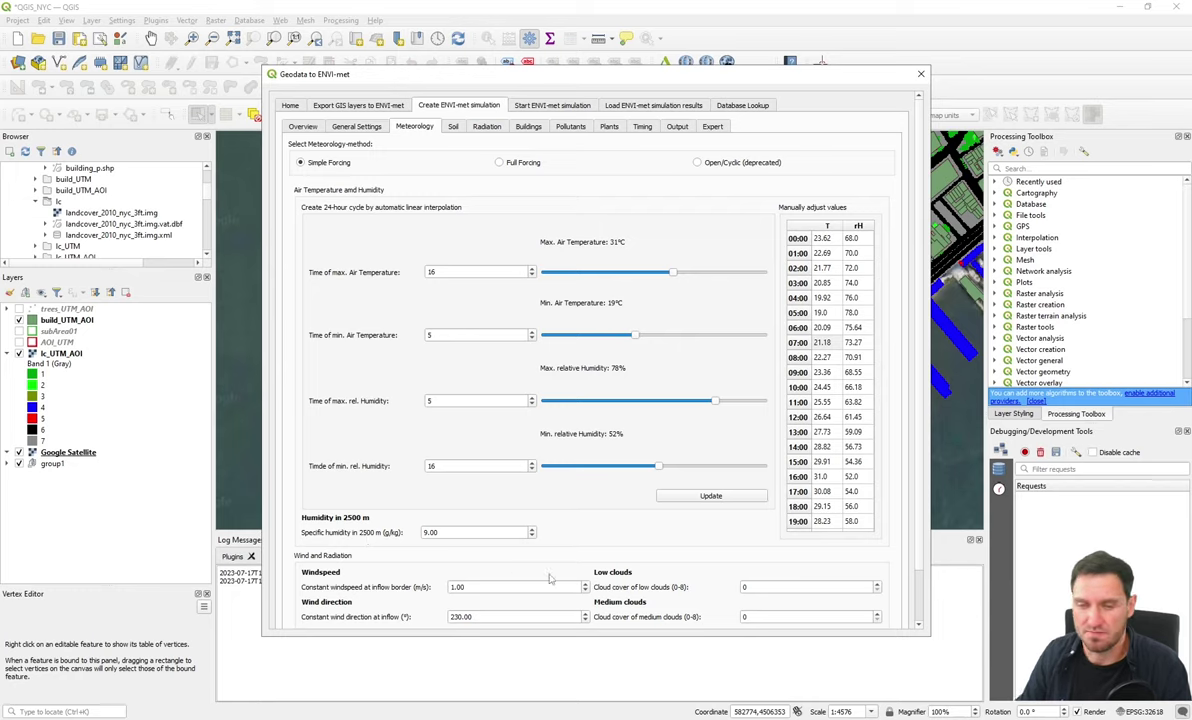
Enter 1.5 m/s inflow windspeed from 230° and set low and medium cloud cover to 0
scroll(928, 596, down, 1)
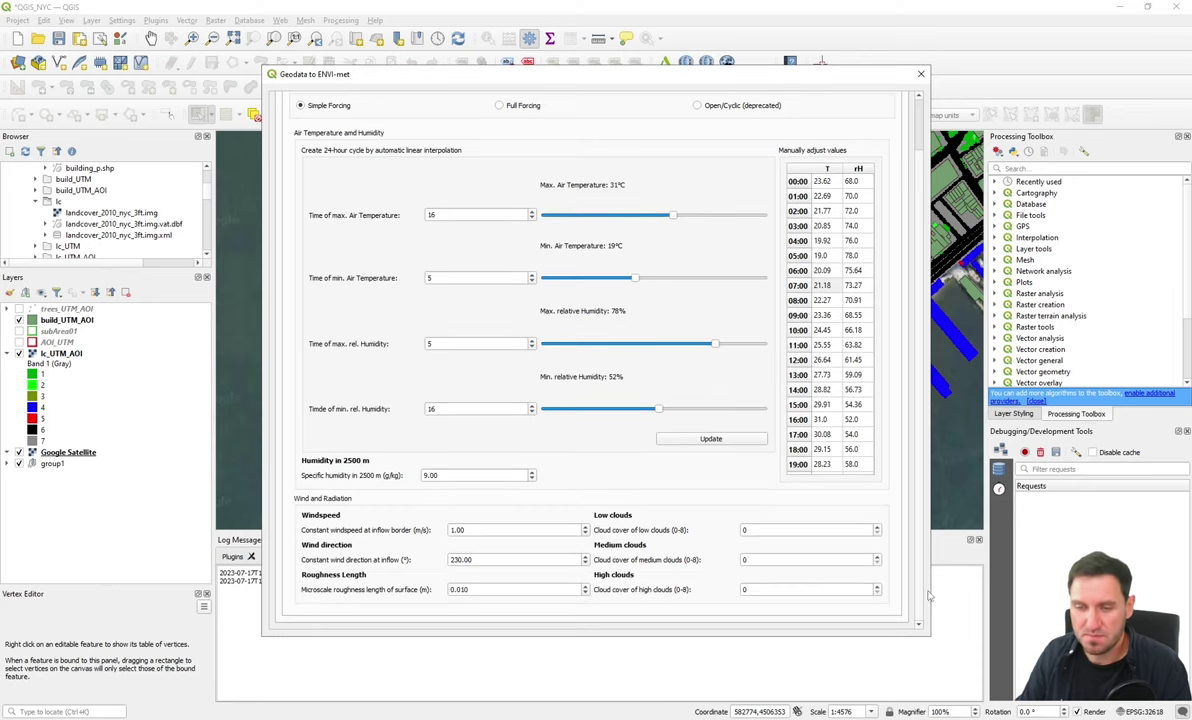
click(583, 530)
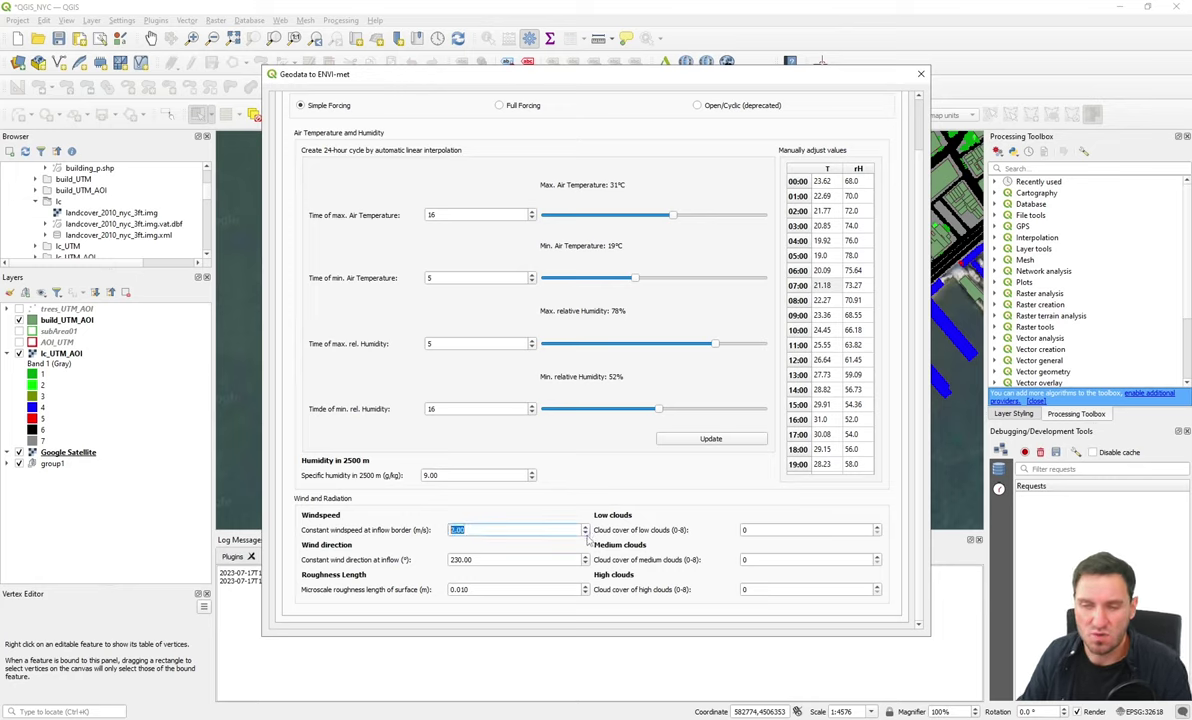
click(459, 532)
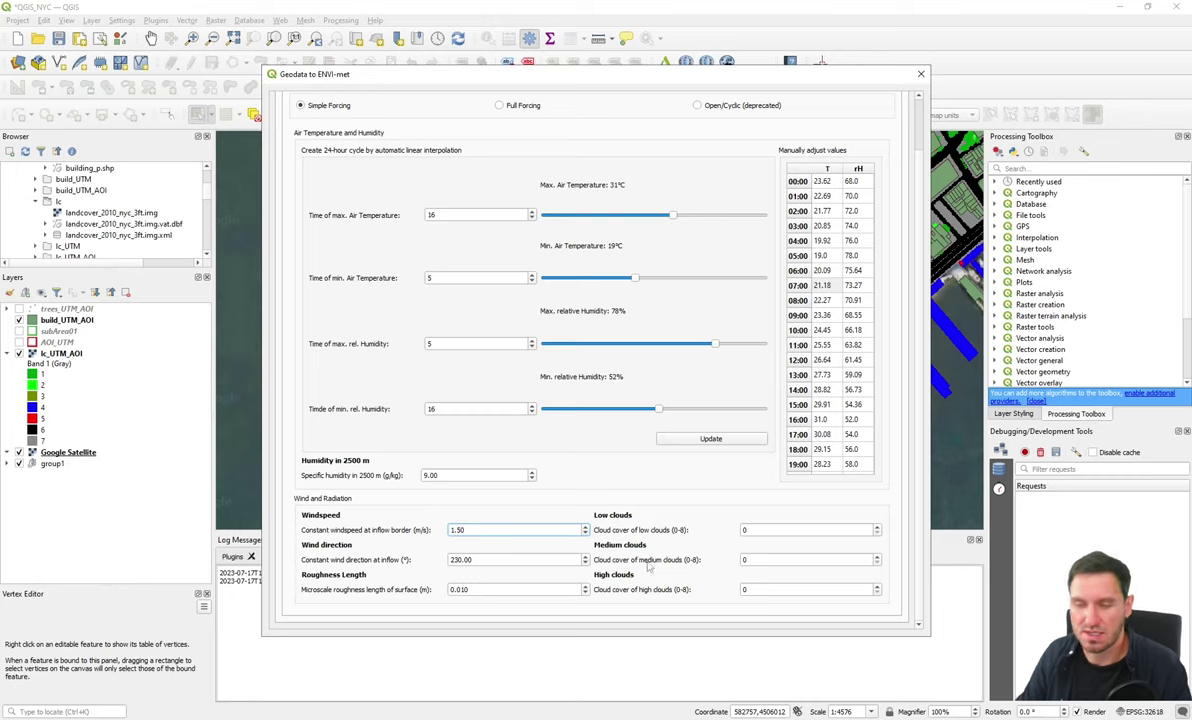
click(773, 531)
click(747, 560)
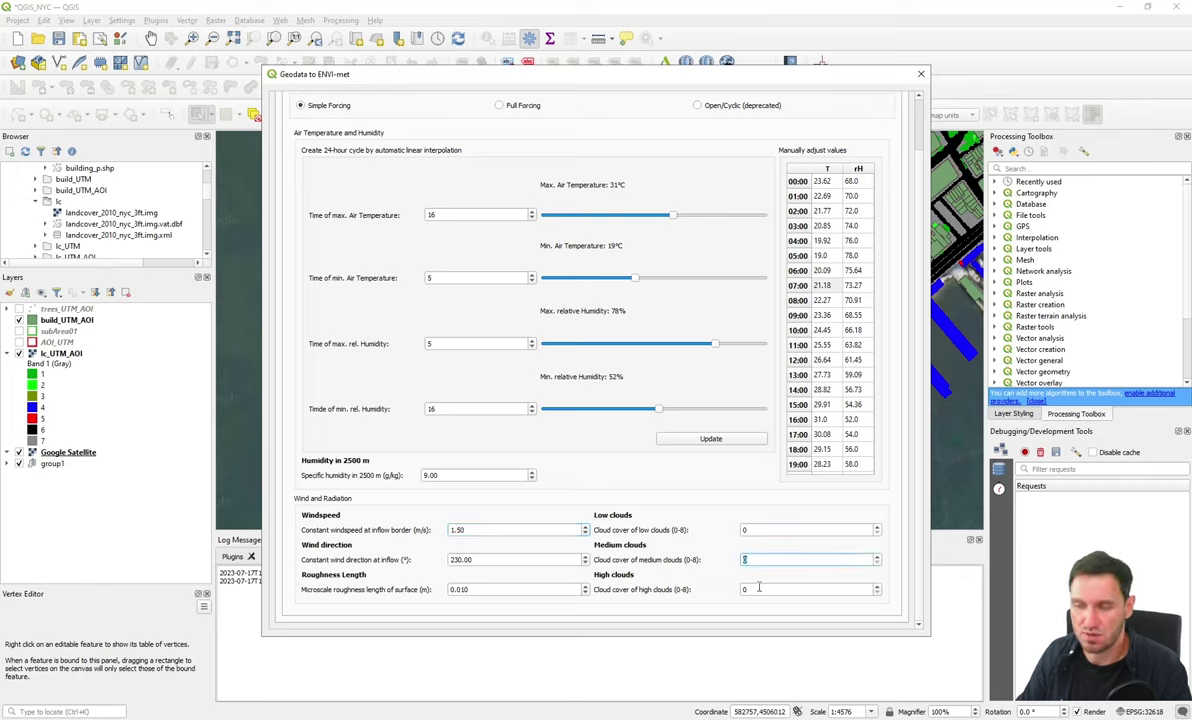
key(Tab)
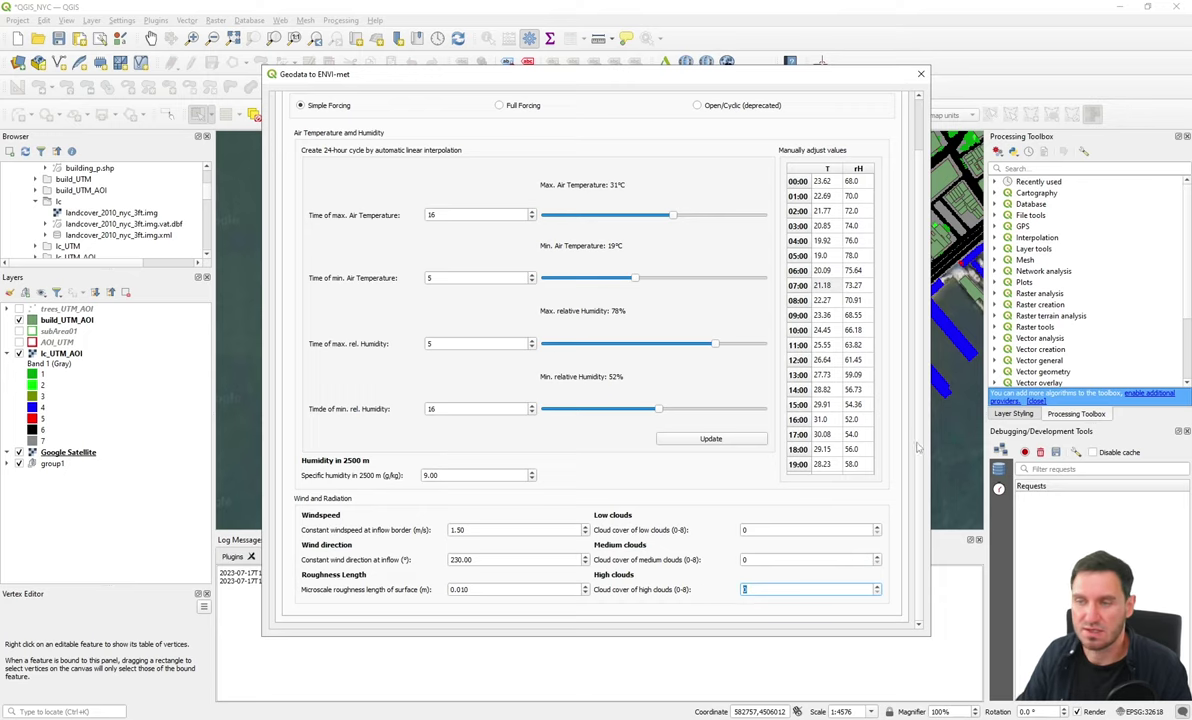
scroll(914, 300, up, 2)
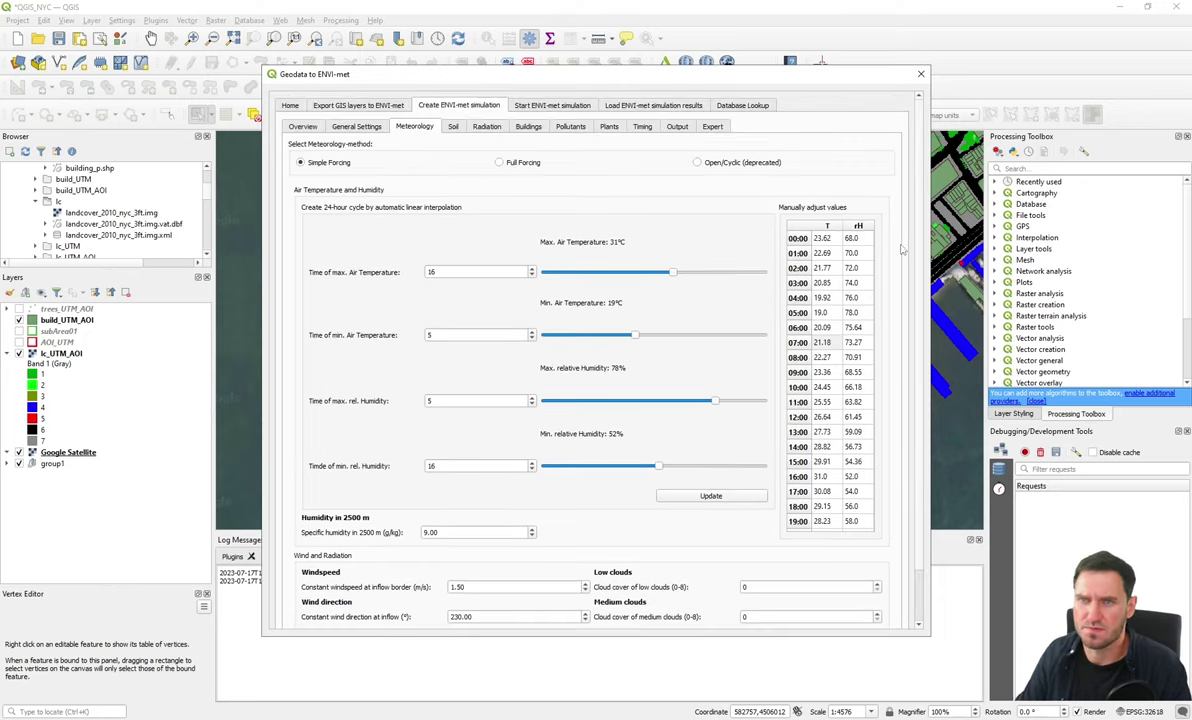
Include the Soil Section in the simulation from the overview
click(450, 127)
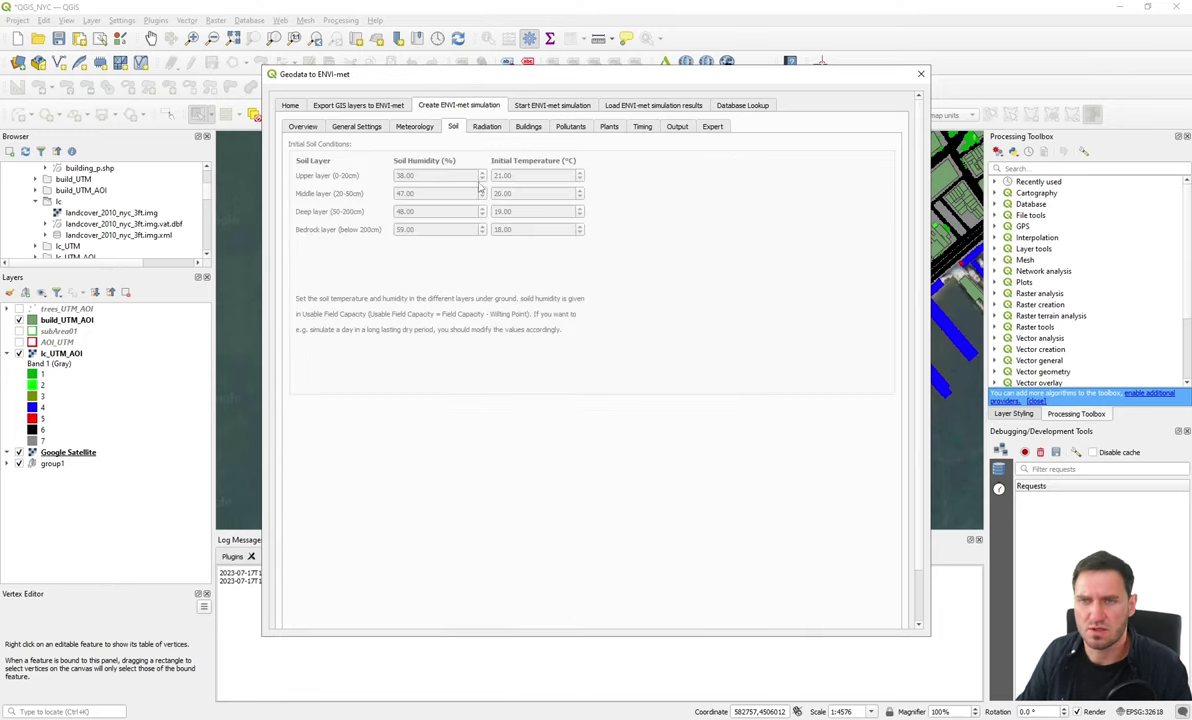
click(303, 127)
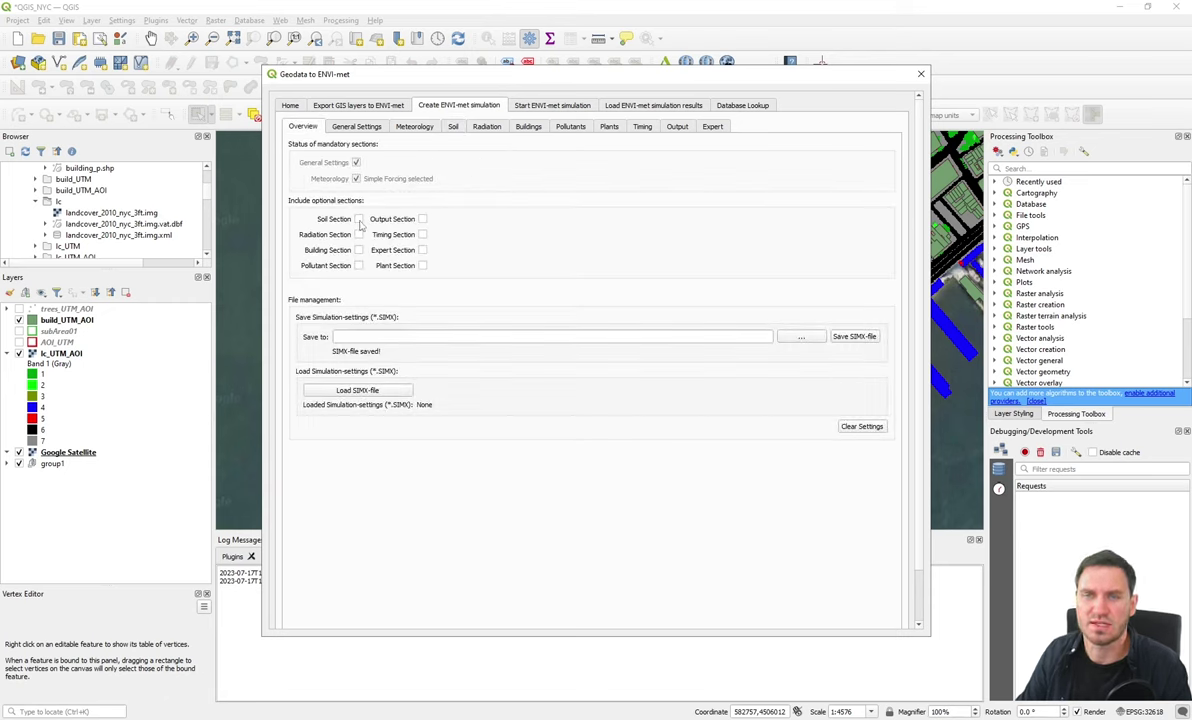
click(359, 220)
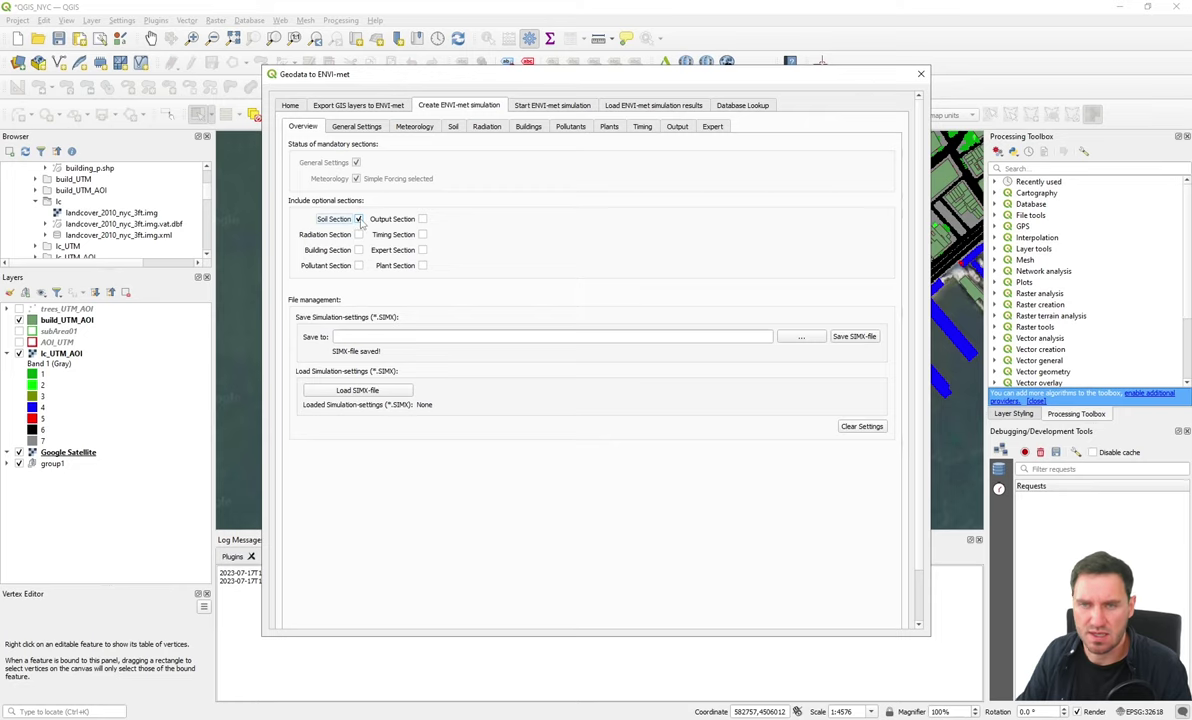
click(453, 127)
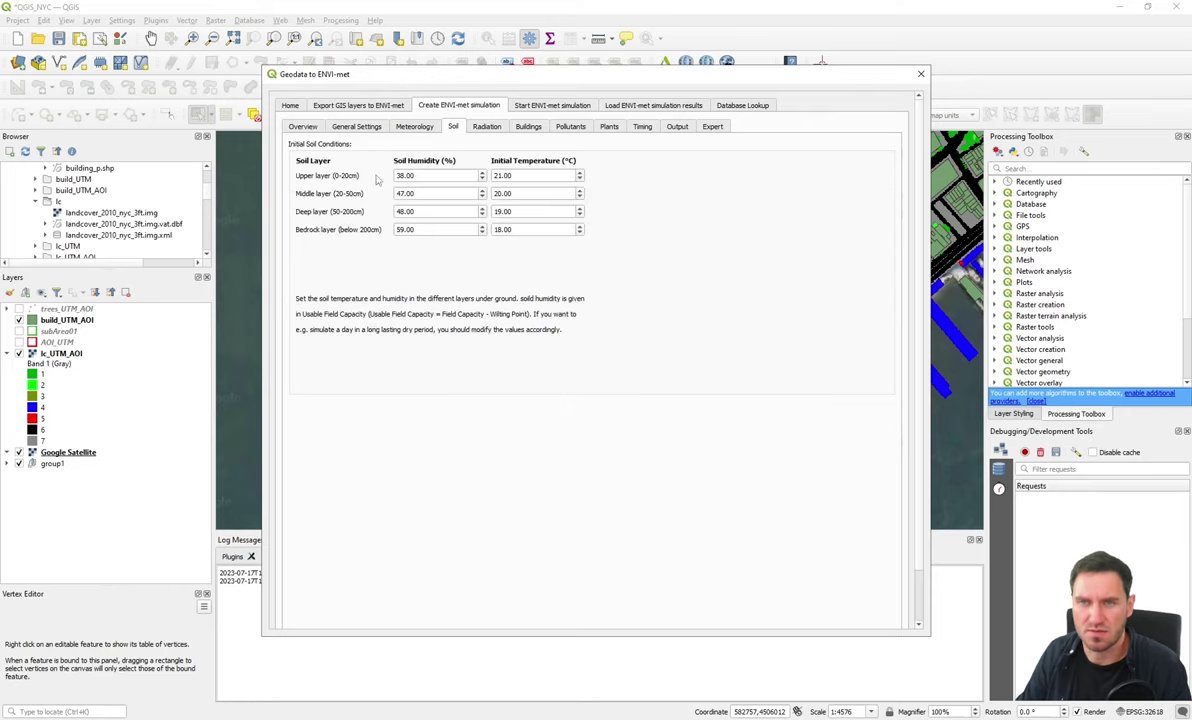
Set layer soil temperatures to 22, 21, 20 °C and humidities to 40, 44, 46 %
double_click(450, 175)
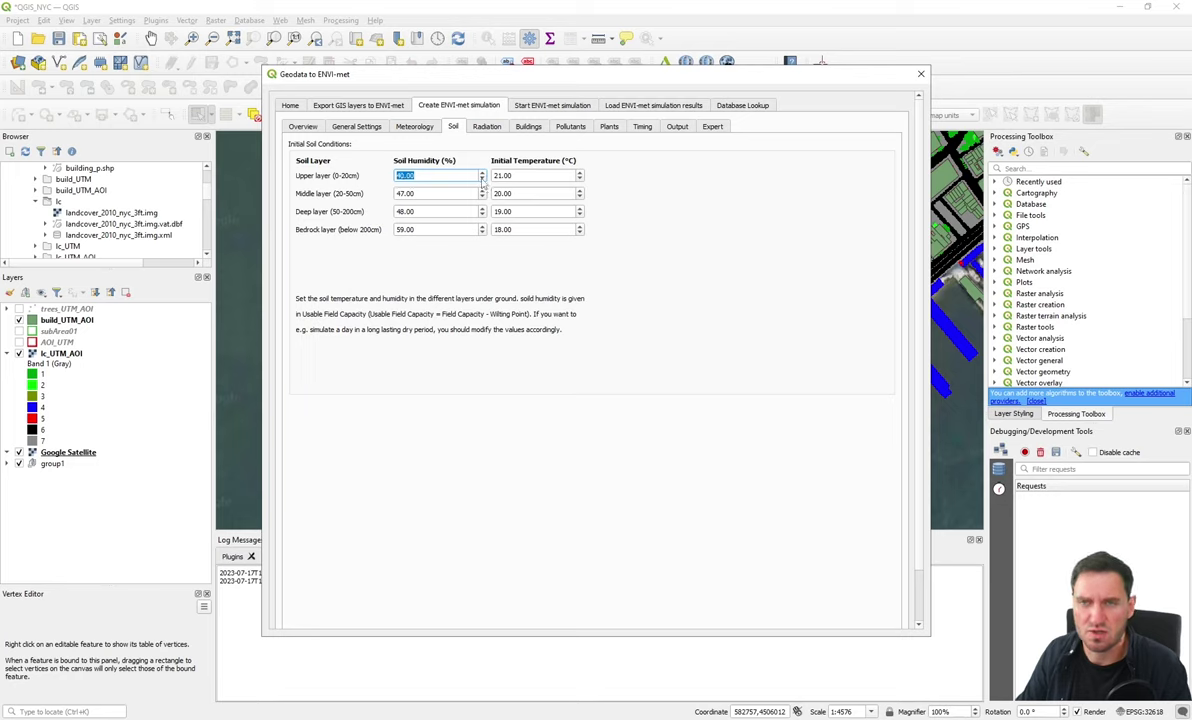
click(579, 173)
click(579, 191)
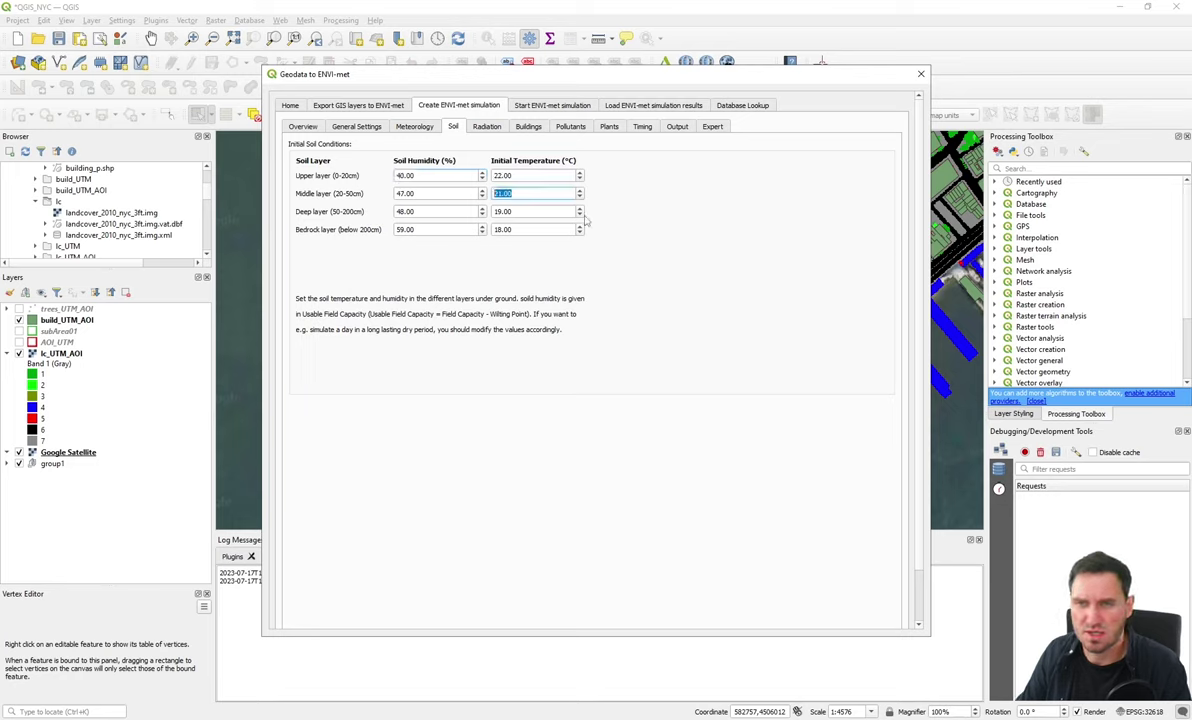
click(579, 209)
click(579, 227)
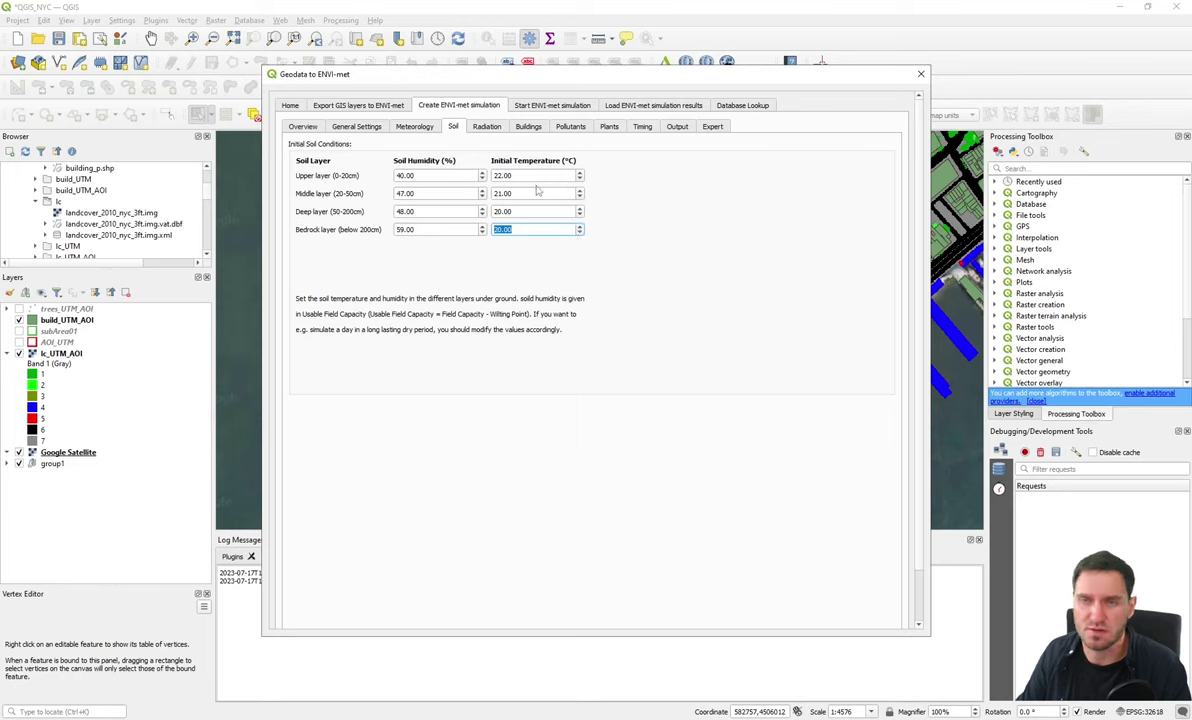
click(482, 178)
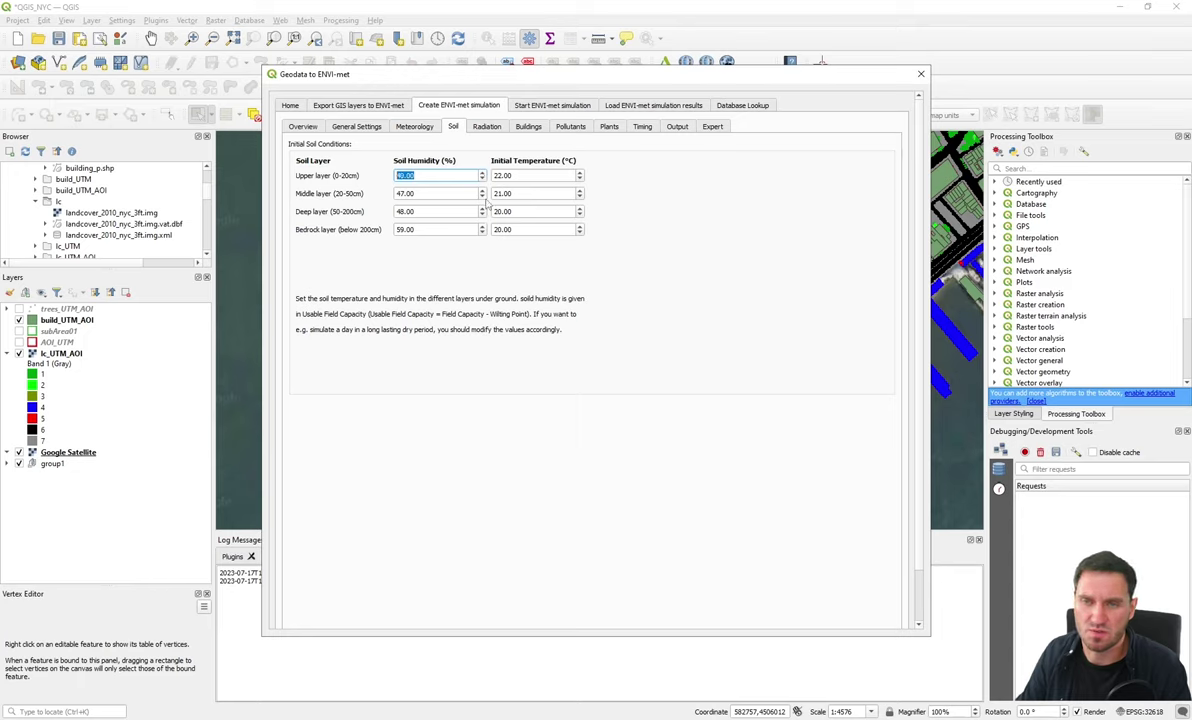
click(482, 197)
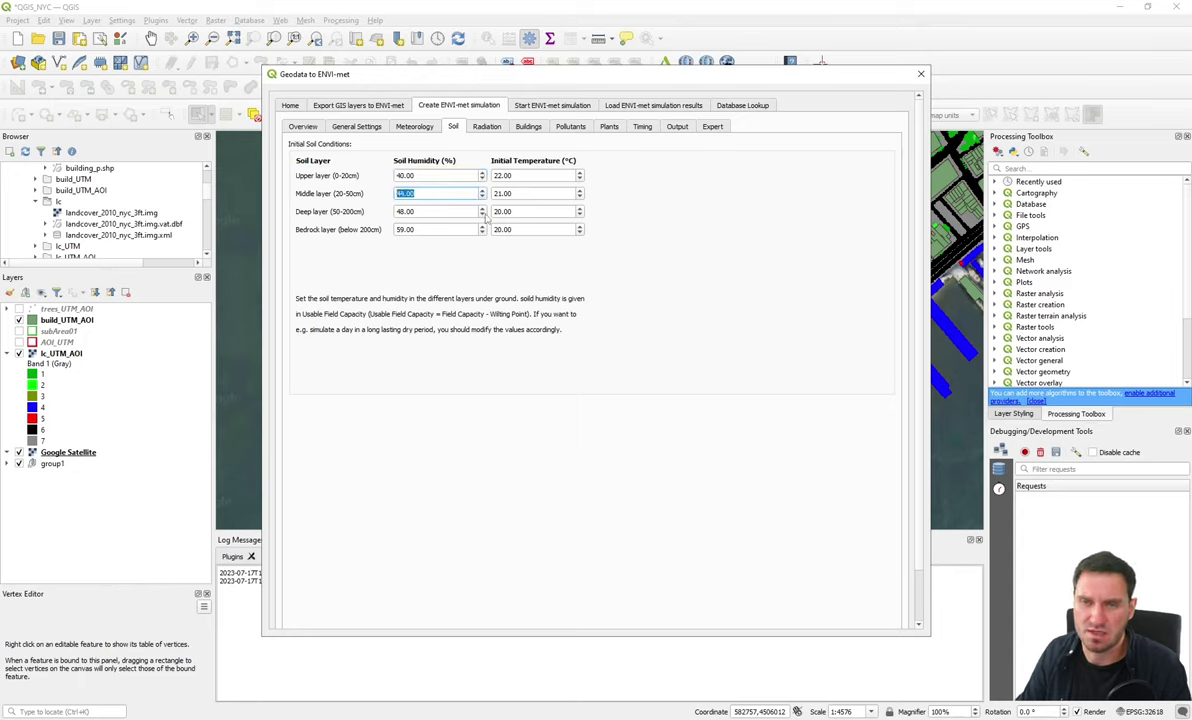
click(482, 215)
click(482, 215)
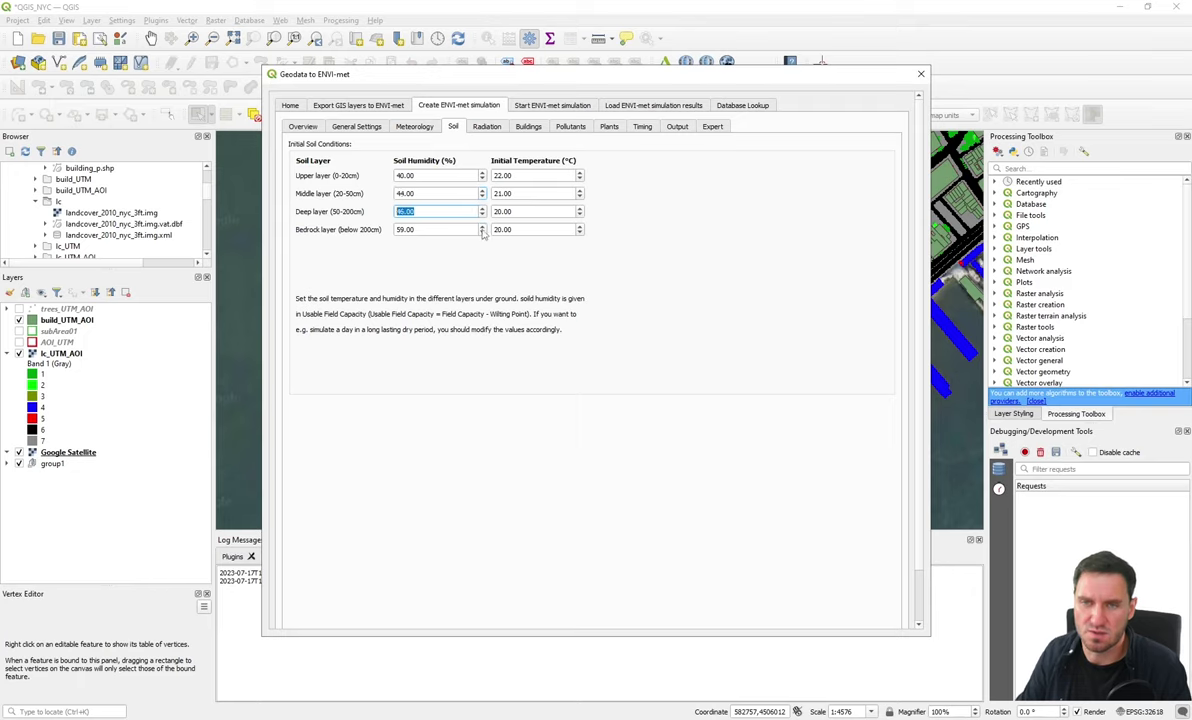
click(482, 233)
click(482, 233)
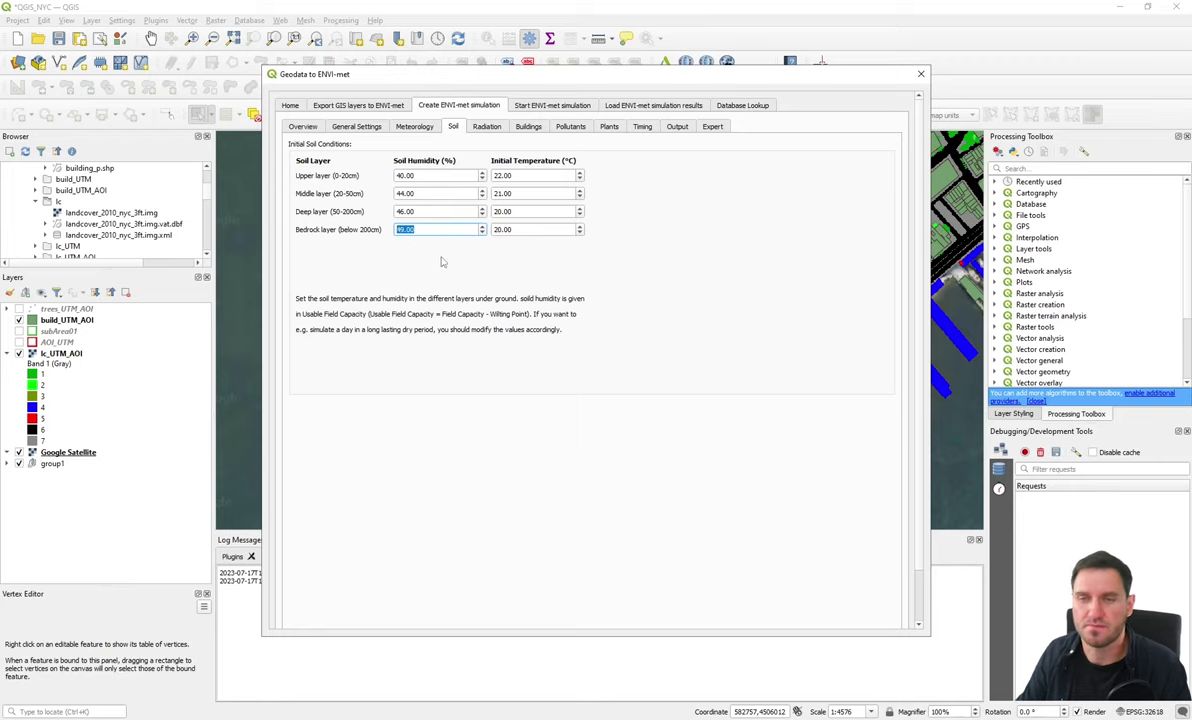
Review the radiation, building, pollutant, plant, timing, output and expert settings
click(487, 126)
click(528, 126)
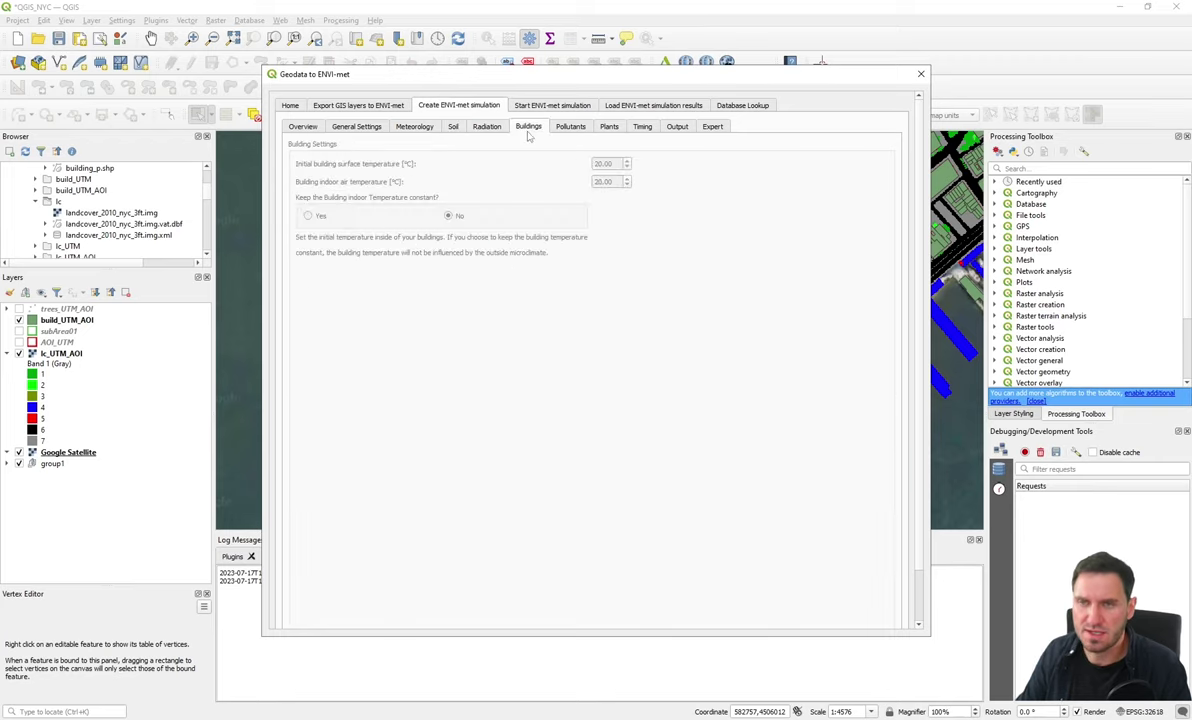
click(570, 126)
click(609, 126)
click(642, 126)
click(677, 126)
click(712, 127)
click(526, 126)
click(484, 126)
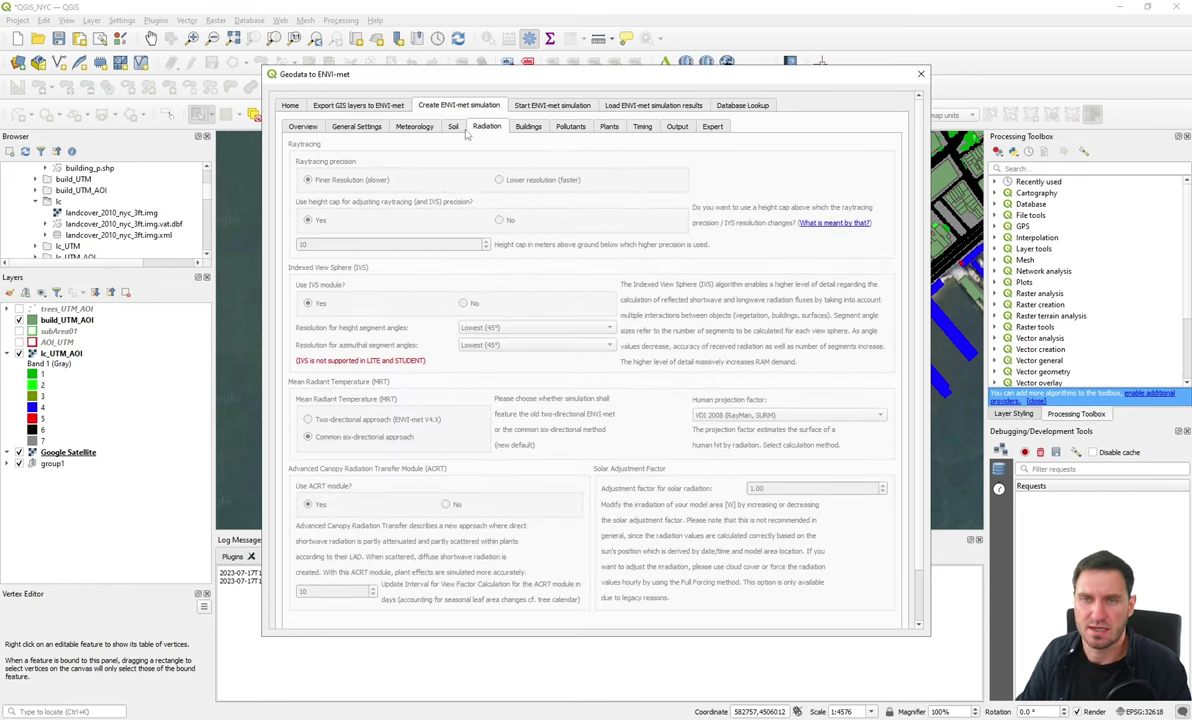
click(304, 127)
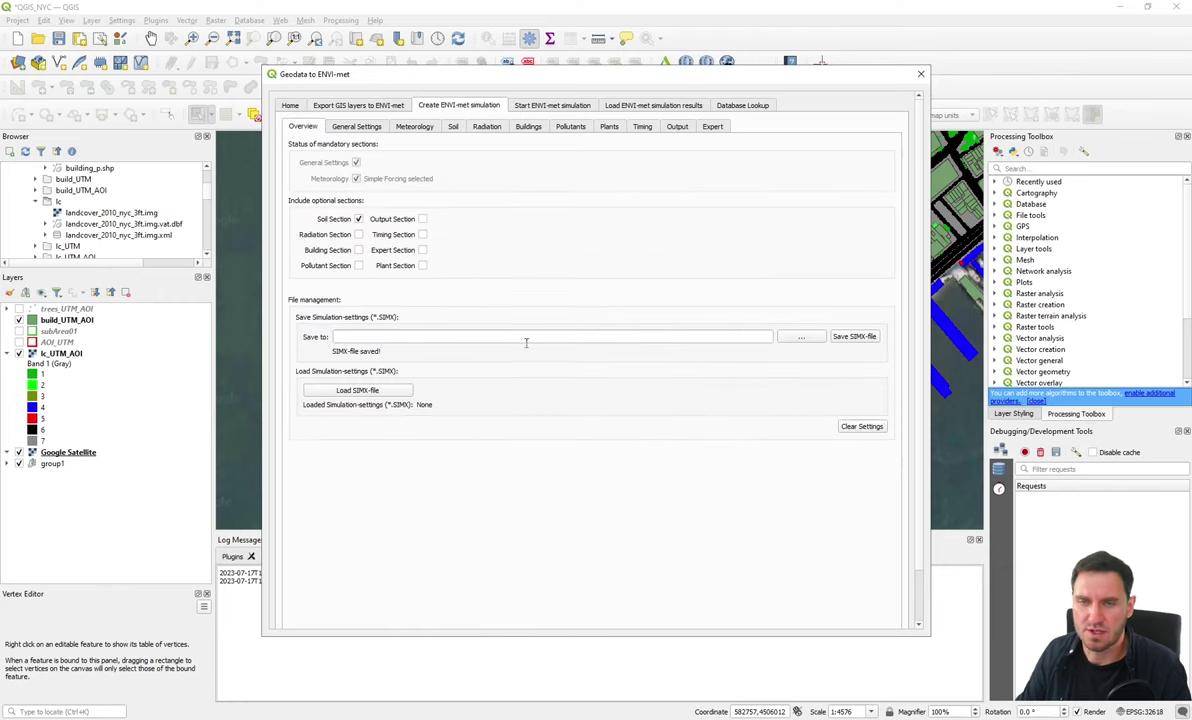
Save the simulation settings as battery_July21.SIMX in the QGIS_tutor folder
click(799, 338)
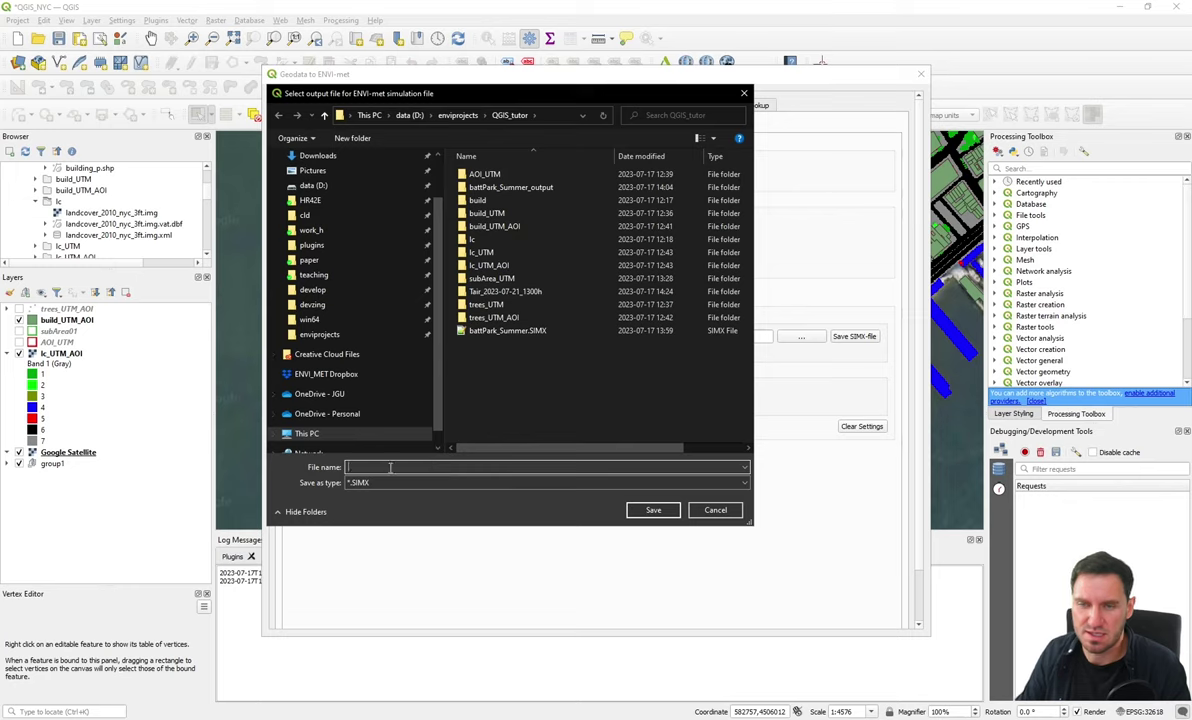
text(b)
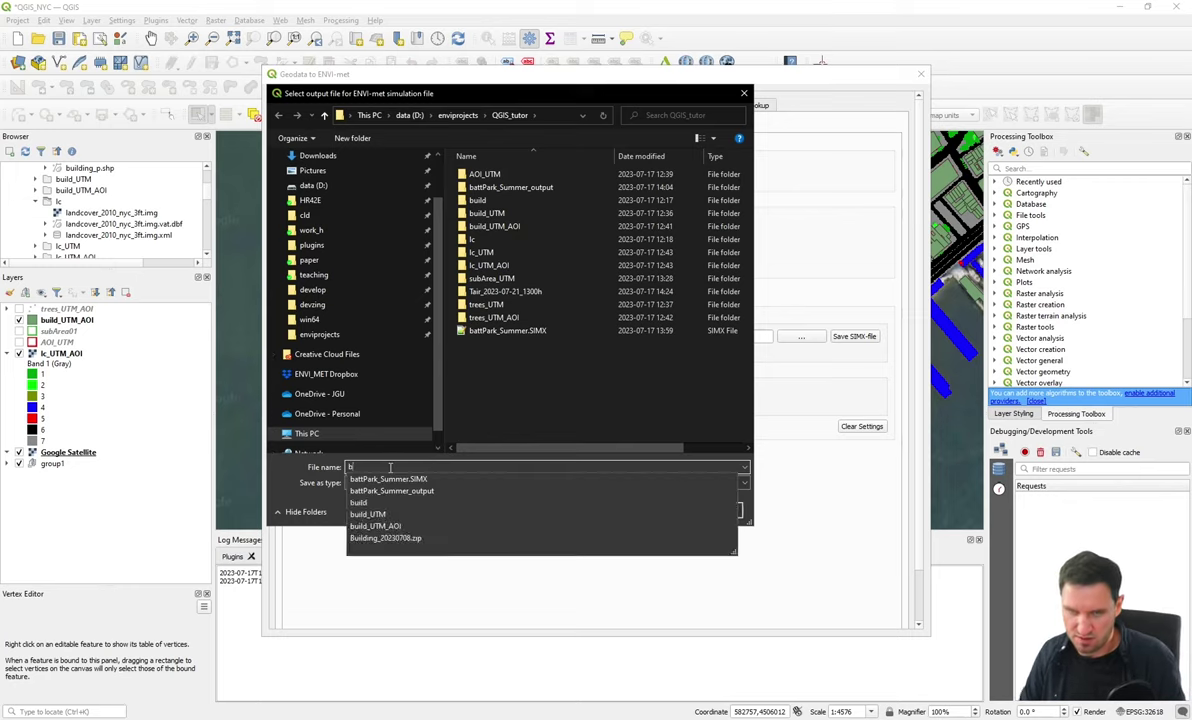
text(attery_Jul)
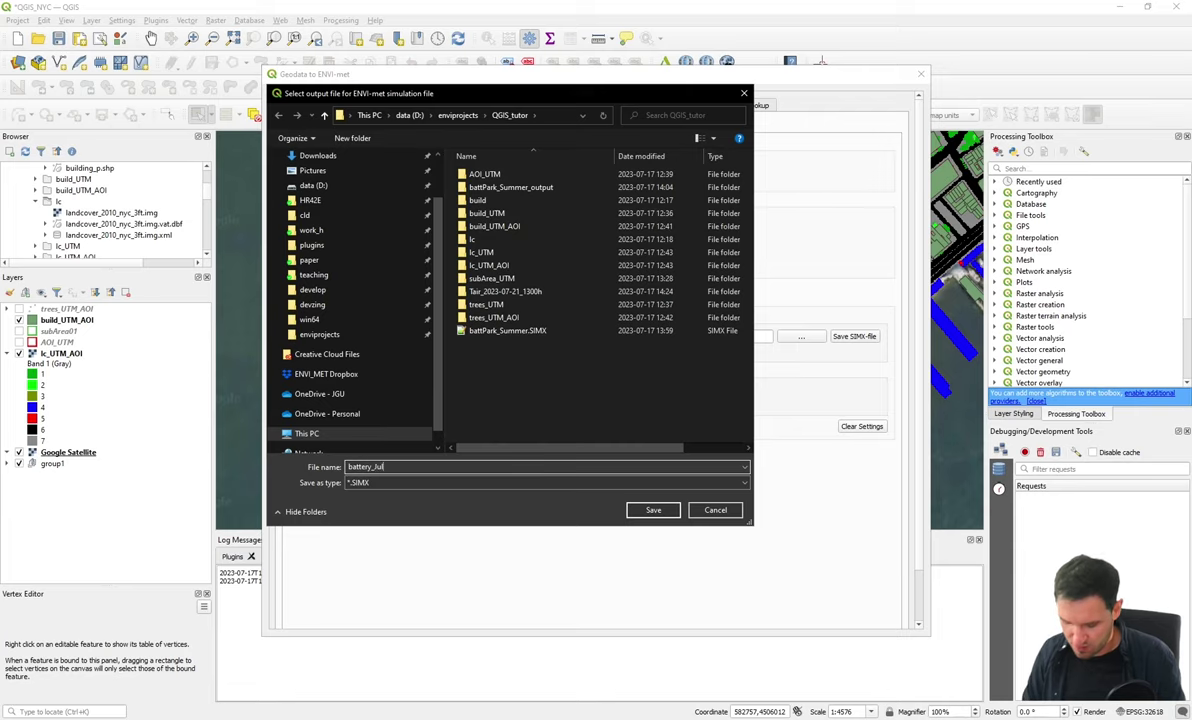
text(y21)
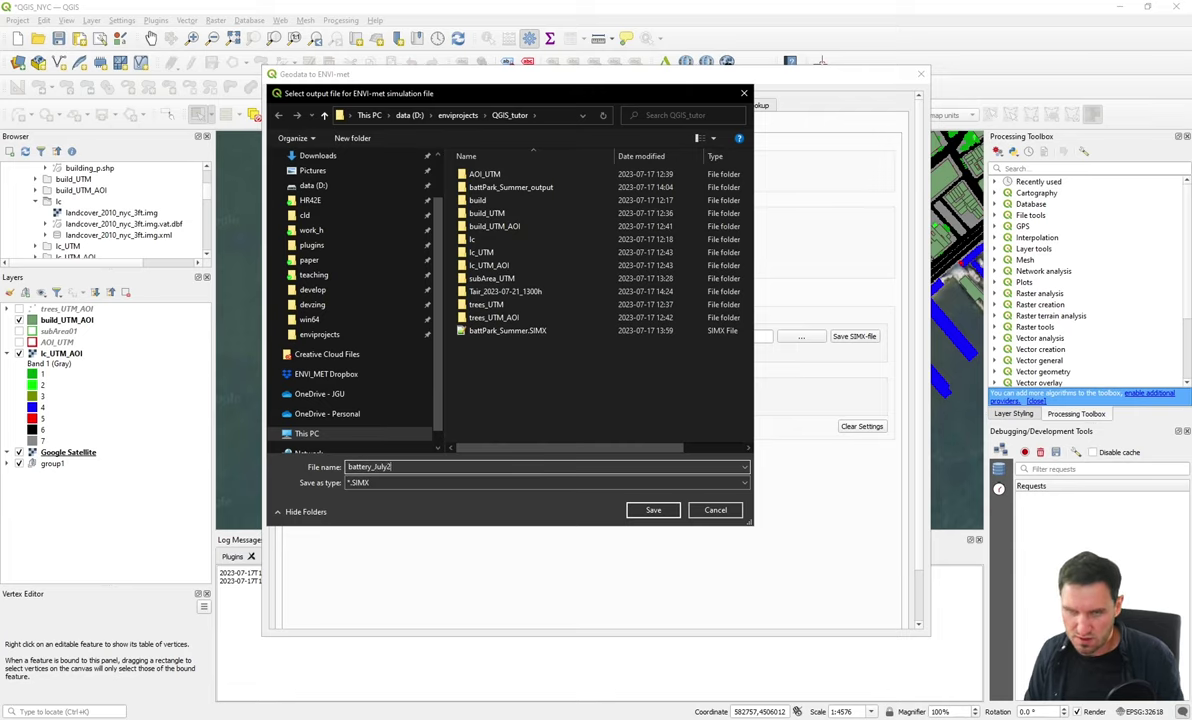
click(653, 510)
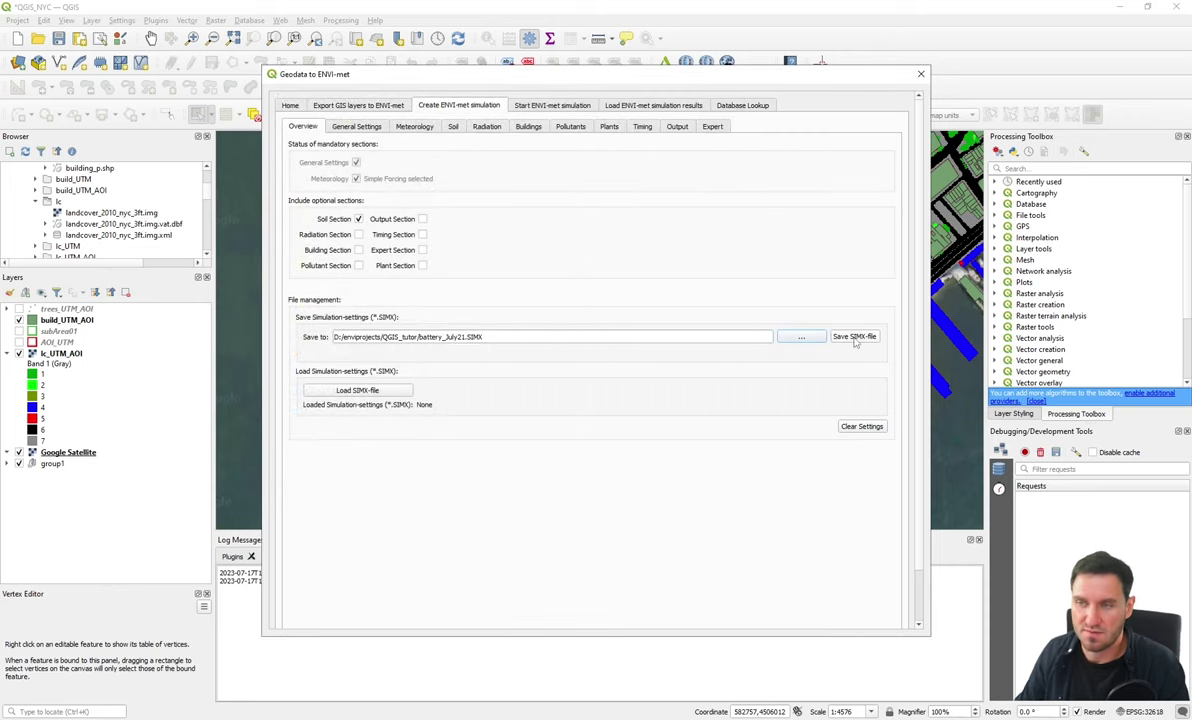
click(854, 337)
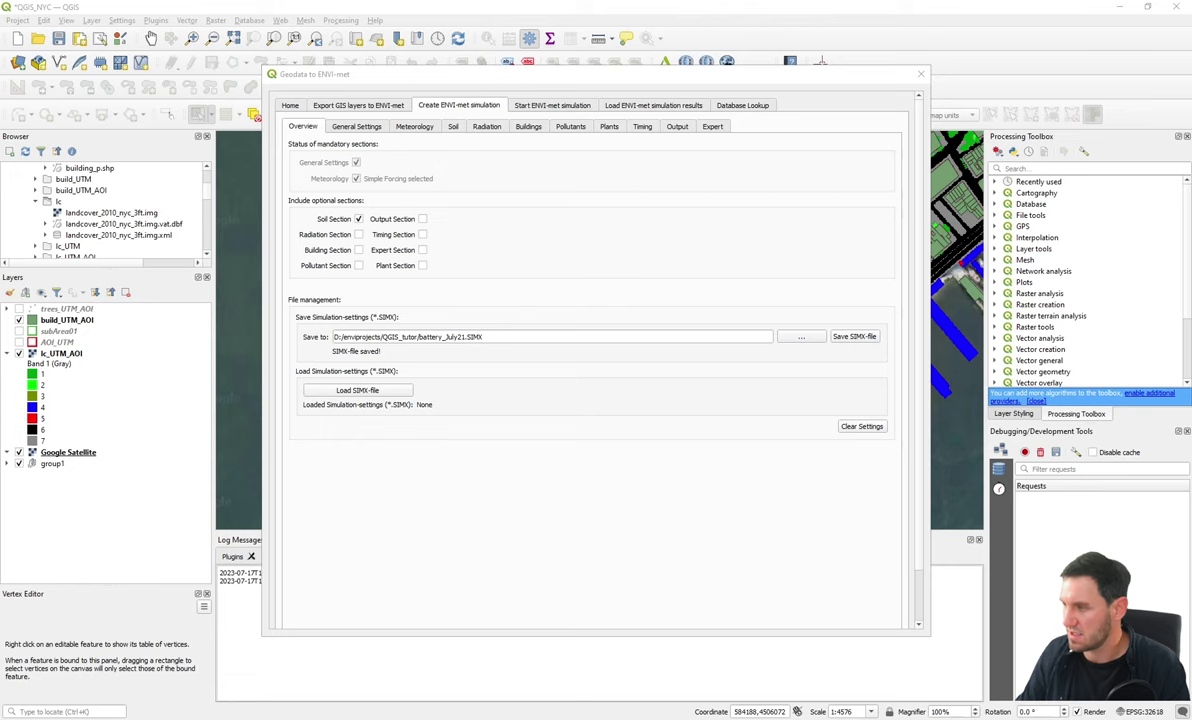
Open battery_July21.SIMX from the QGIS_tutor folder in a text editor, check it, and close it
key(super+e)
drag(775, 185, 625, 156)
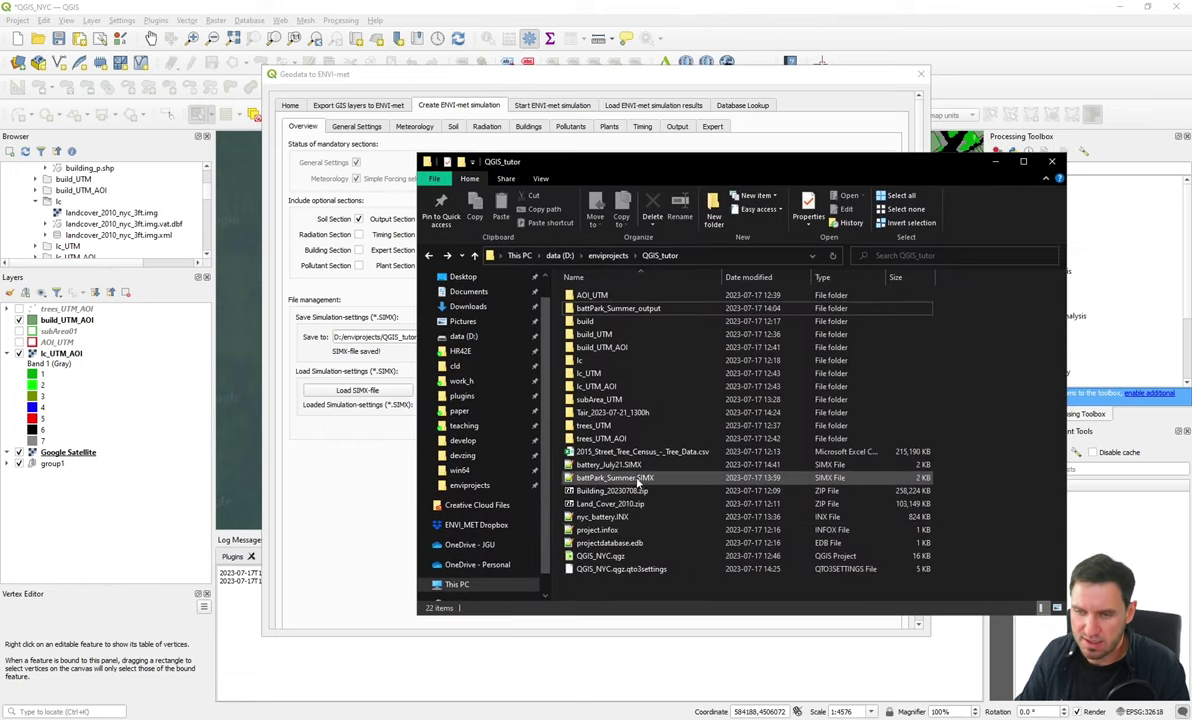
click(641, 466)
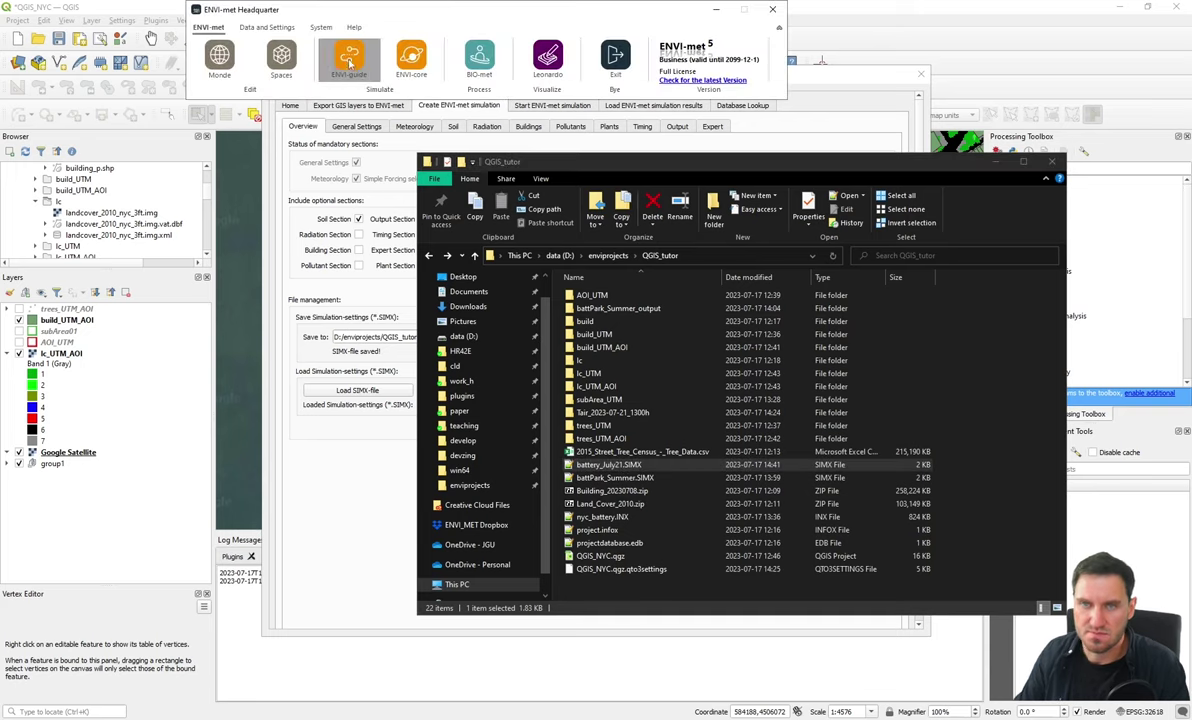
click(710, 9)
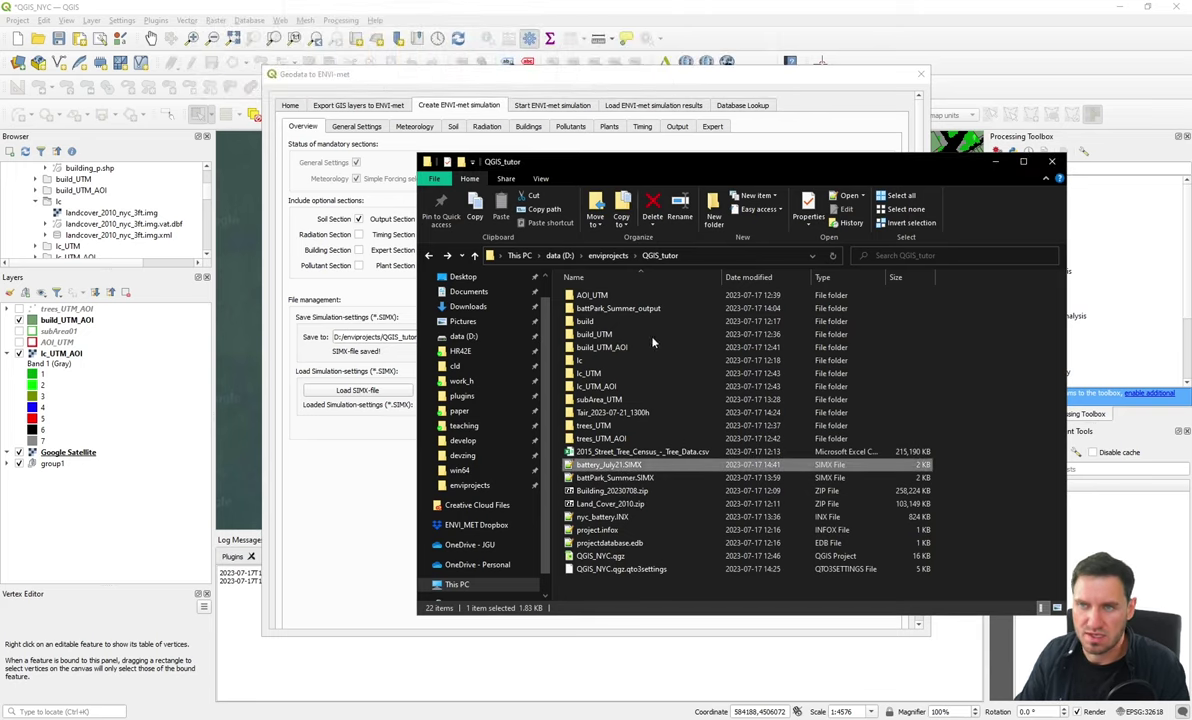
double_click(637, 466)
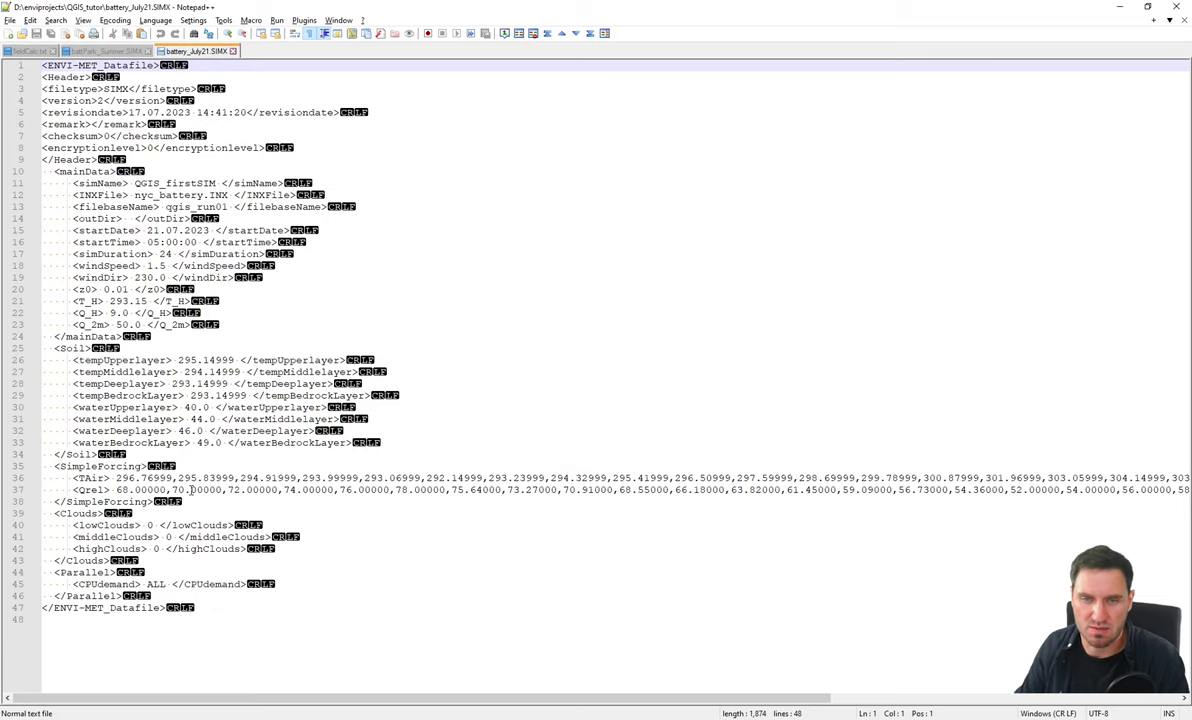
click(1119, 7)
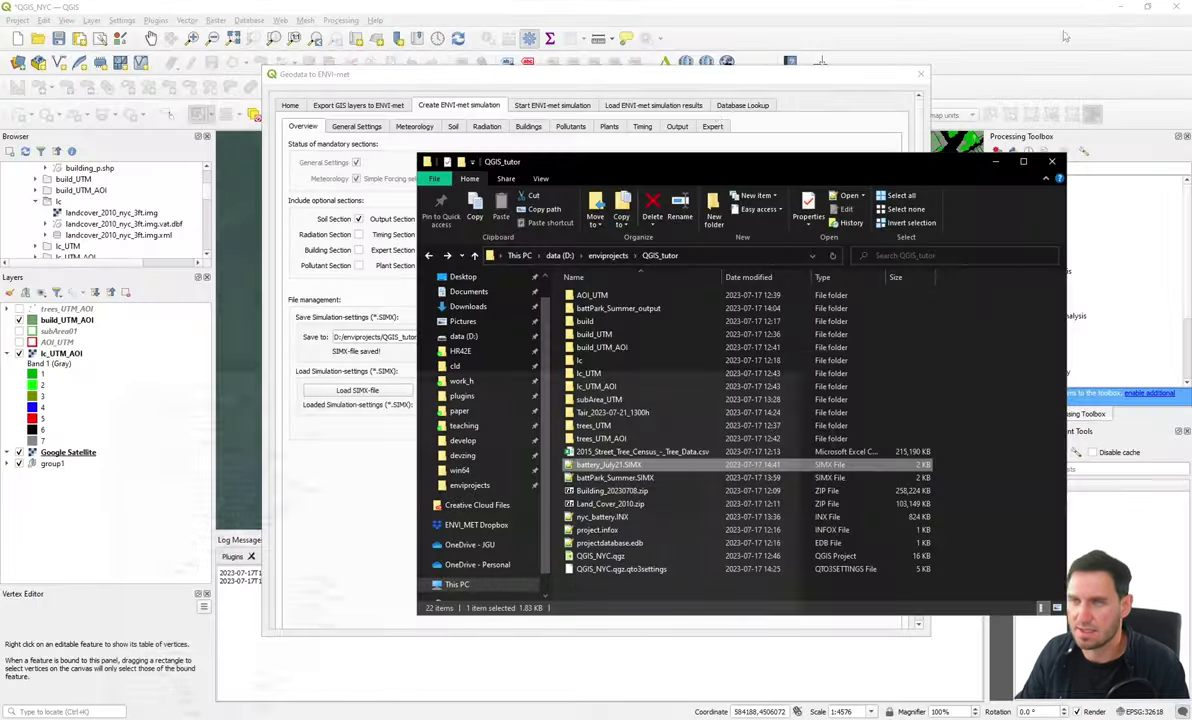
Choose D:\enviprojects\QGIS_tutor as project folder and battery_July21.SIMX as the simulation file
click(561, 83)
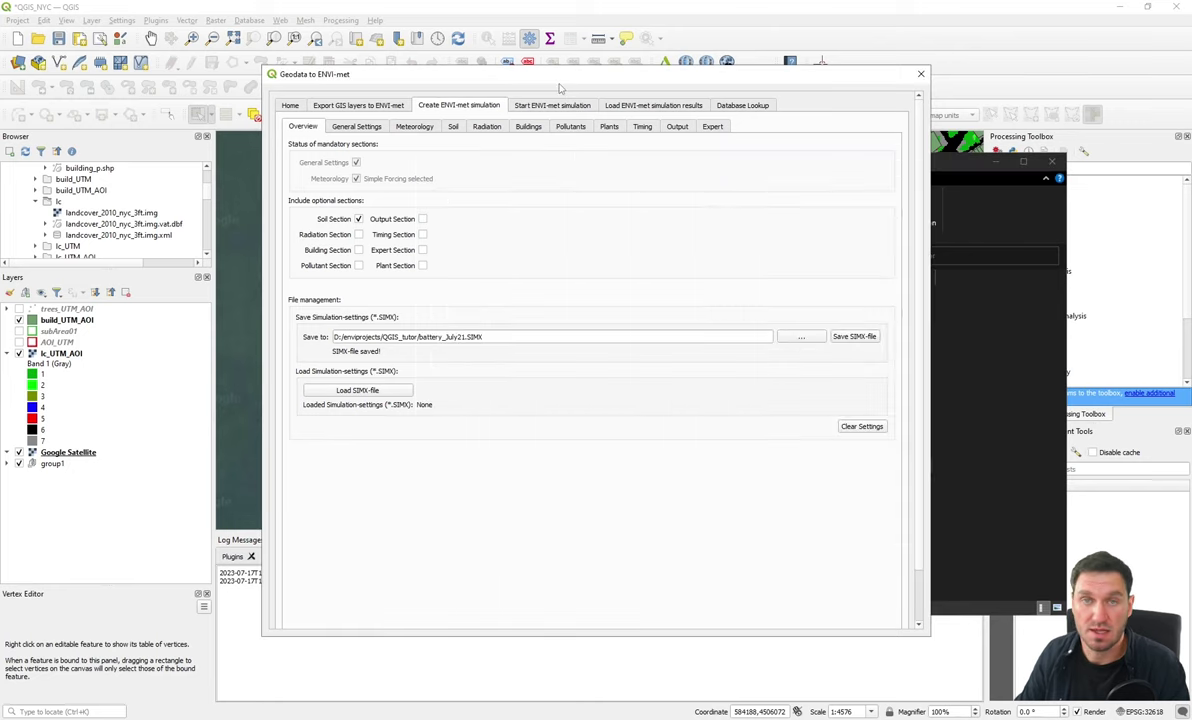
click(555, 107)
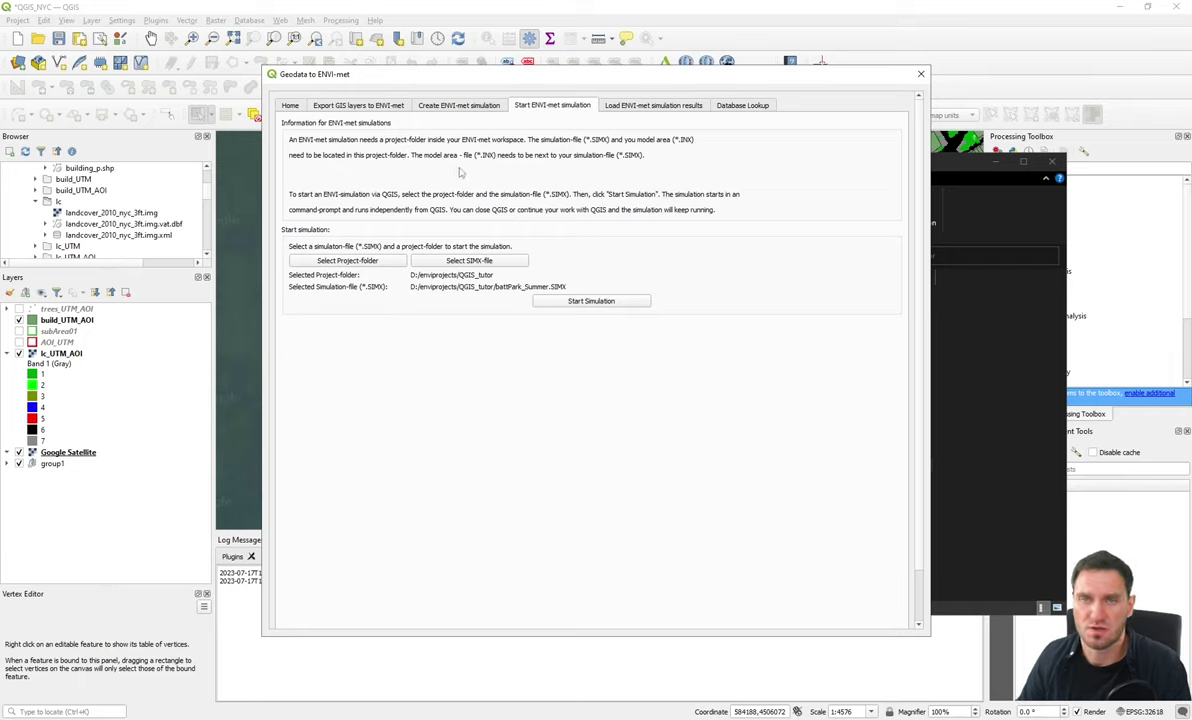
click(347, 261)
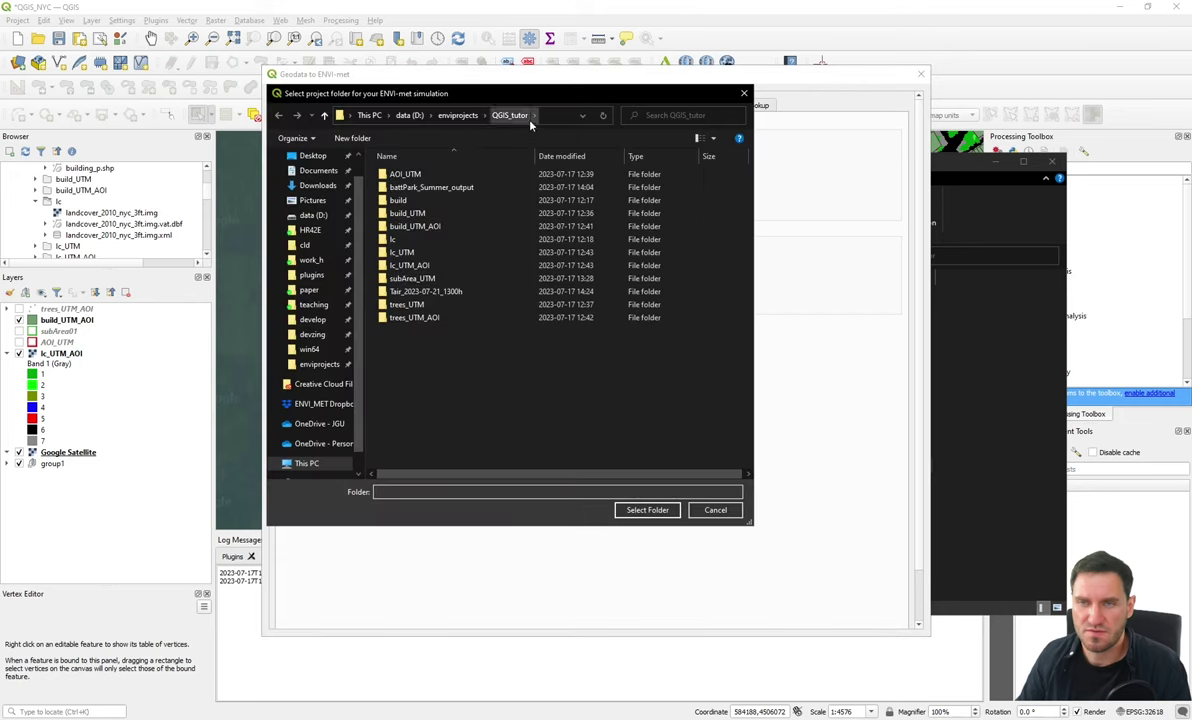
click(548, 116)
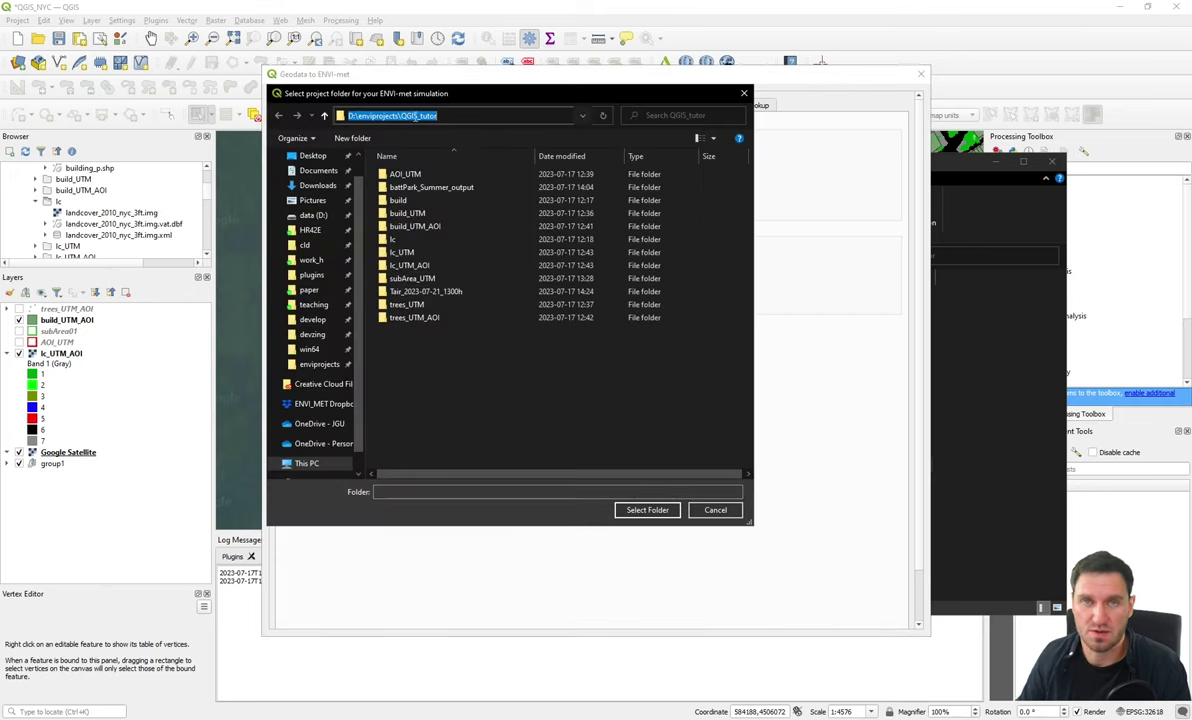
click(639, 513)
click(467, 262)
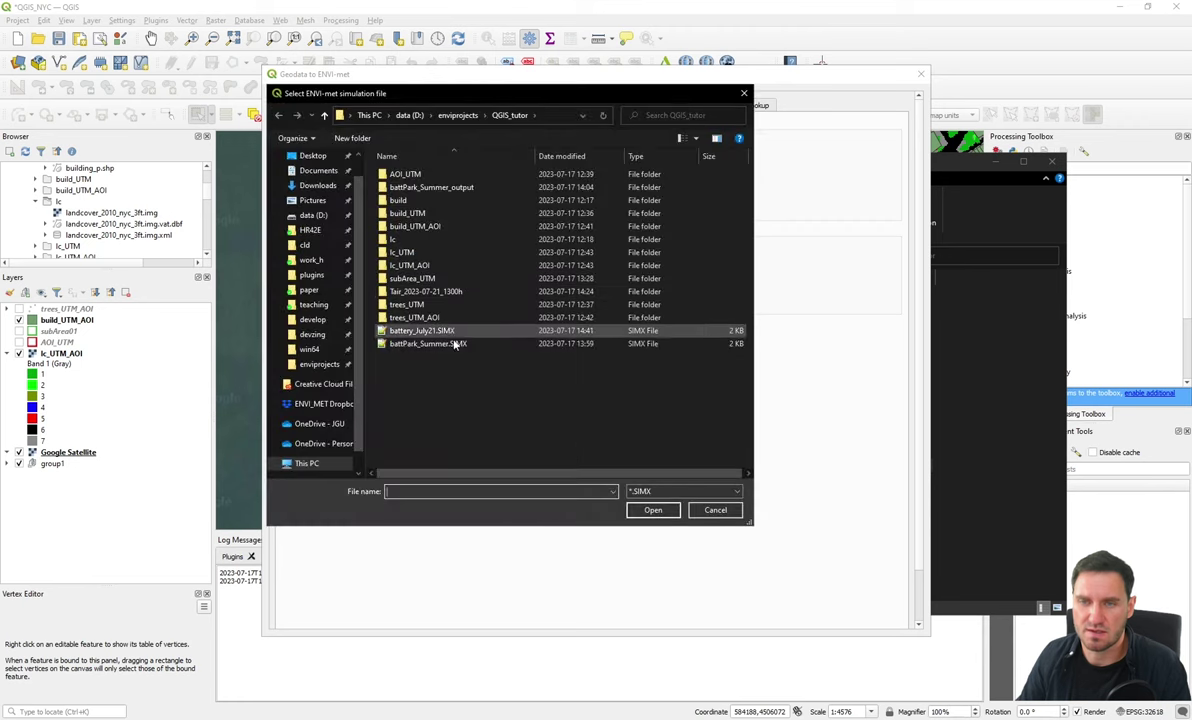
click(425, 330)
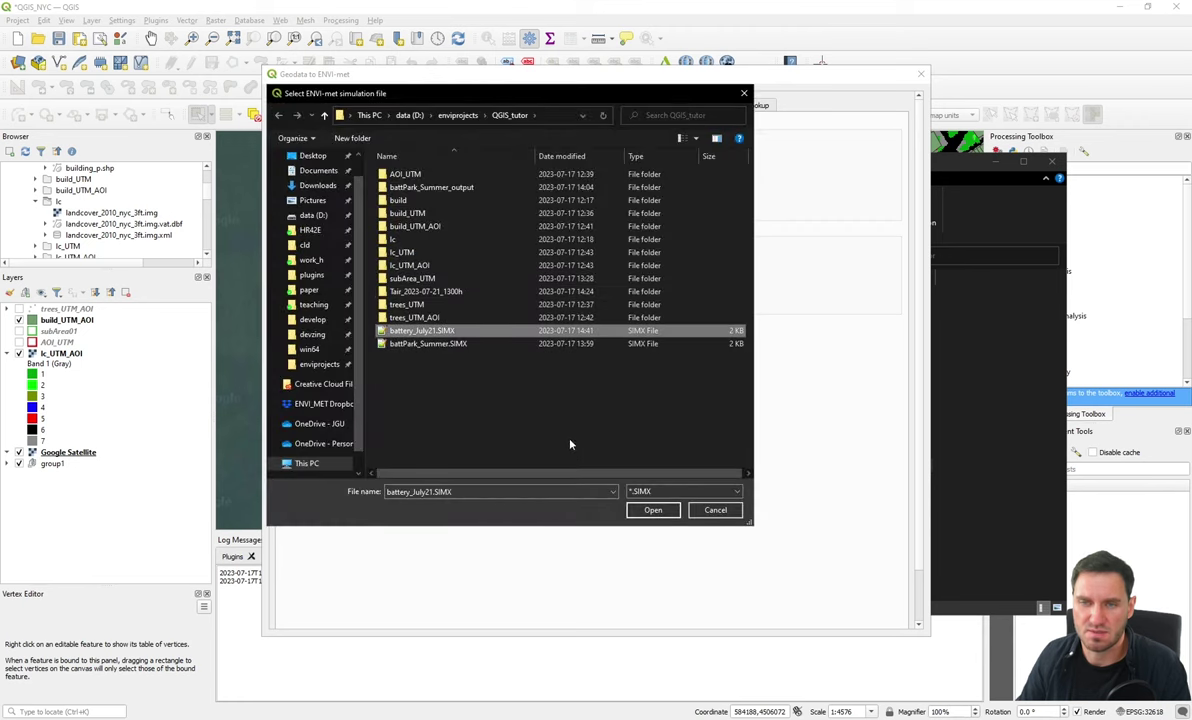
click(642, 510)
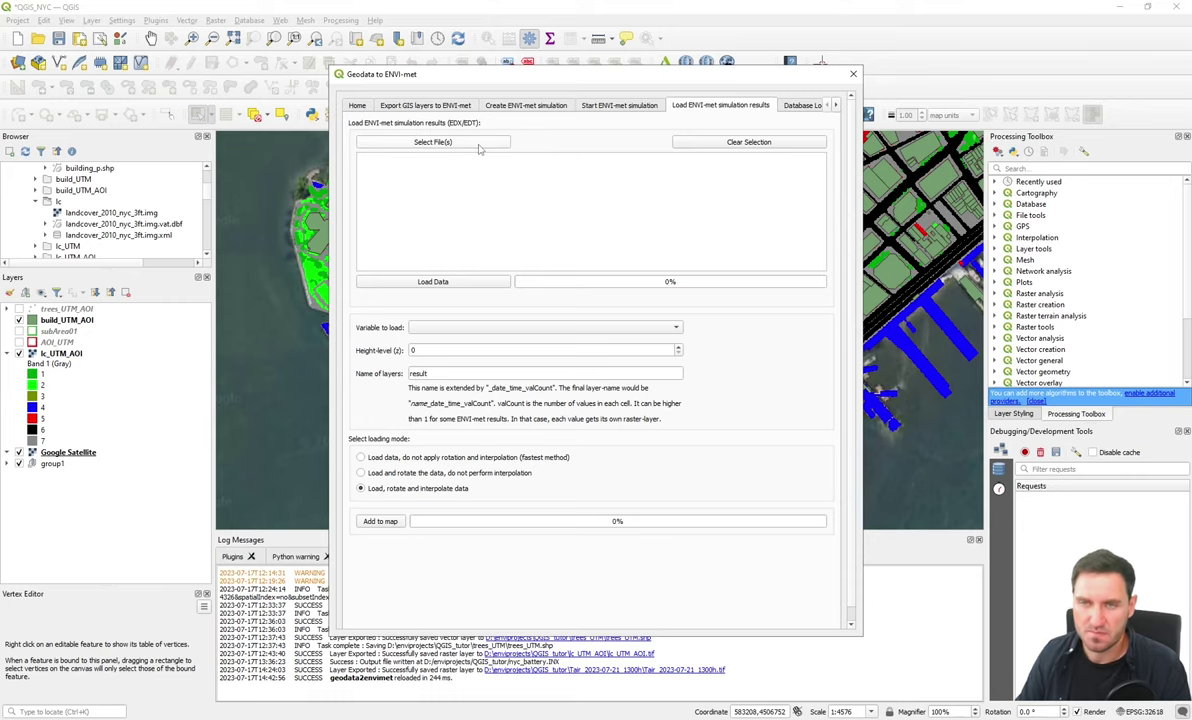
Queue the 11.00, 12.00 and 13.00 EDT files from battPark_Summer_output > atmosphere for loading
click(445, 141)
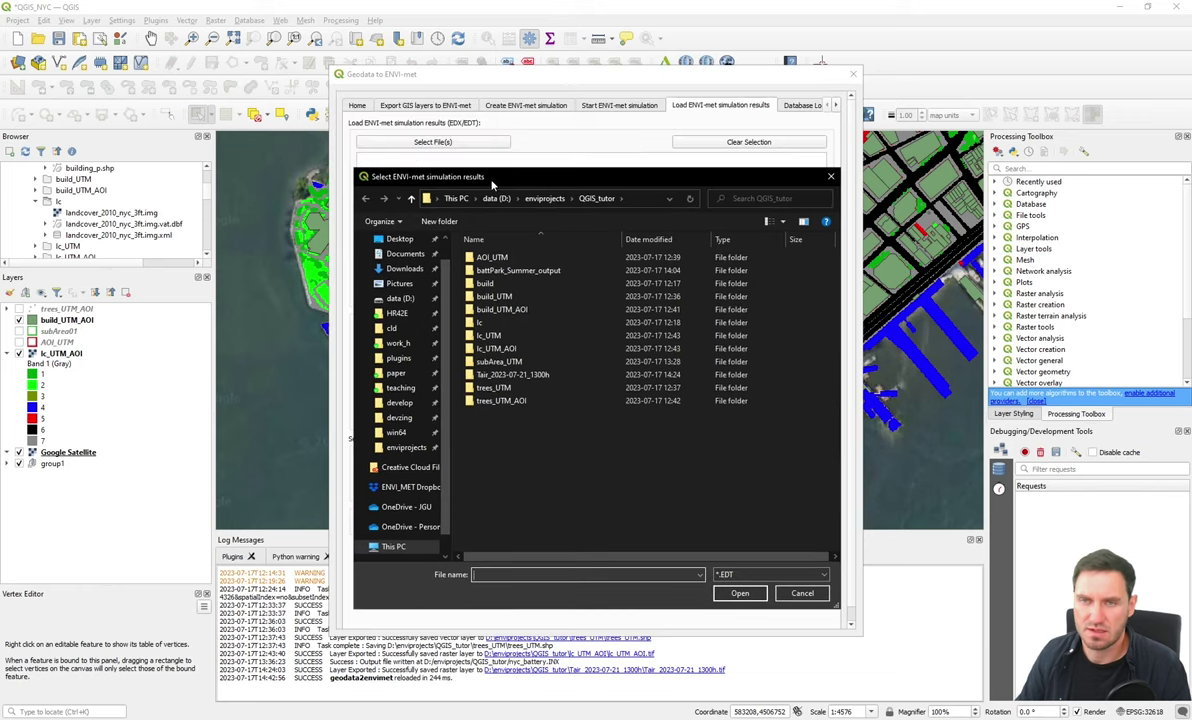
drag(491, 183, 492, 172)
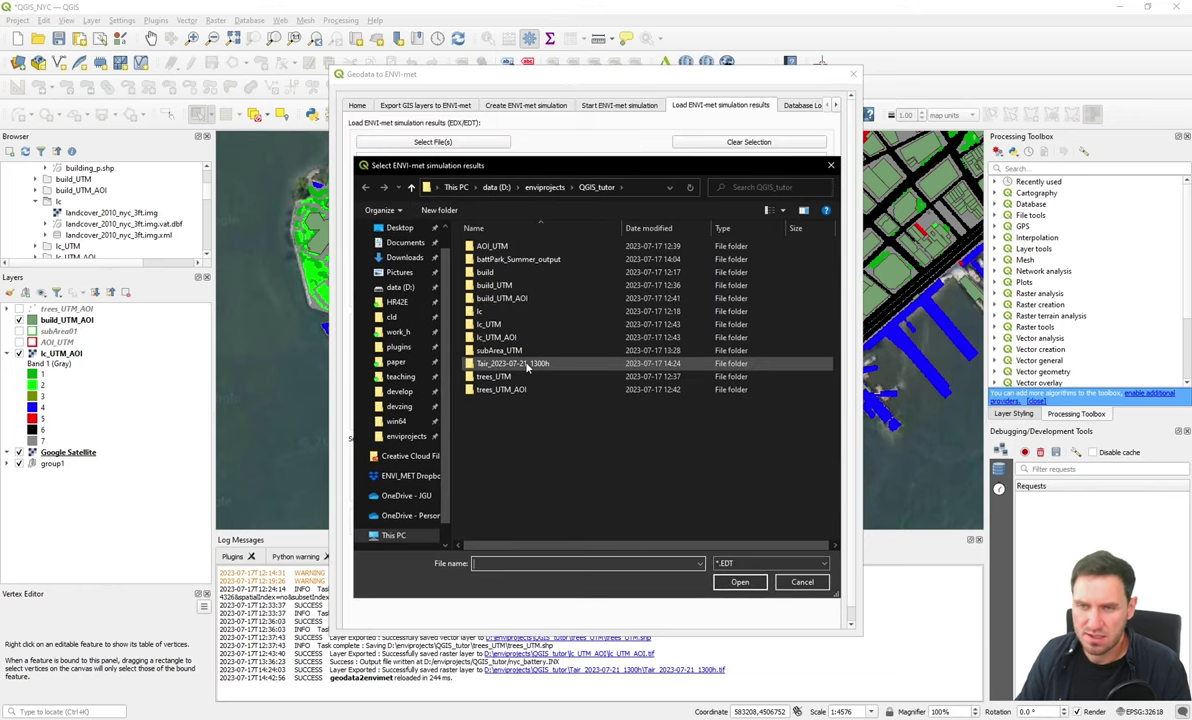
double_click(518, 259)
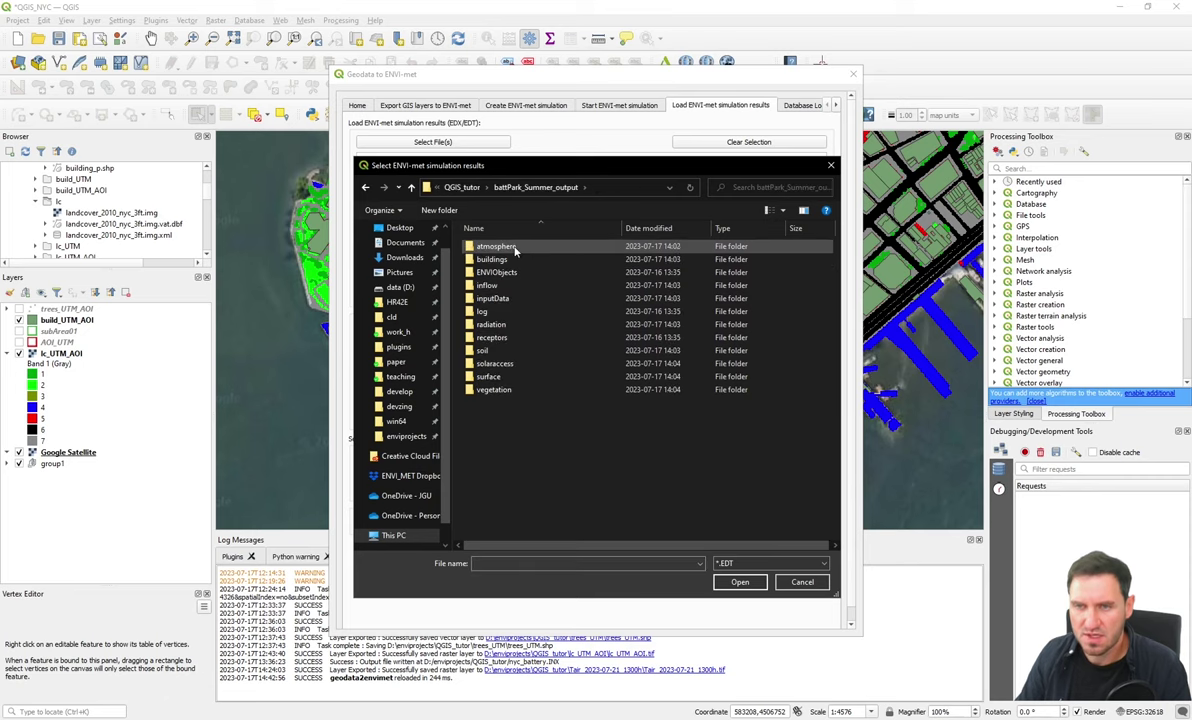
double_click(512, 248)
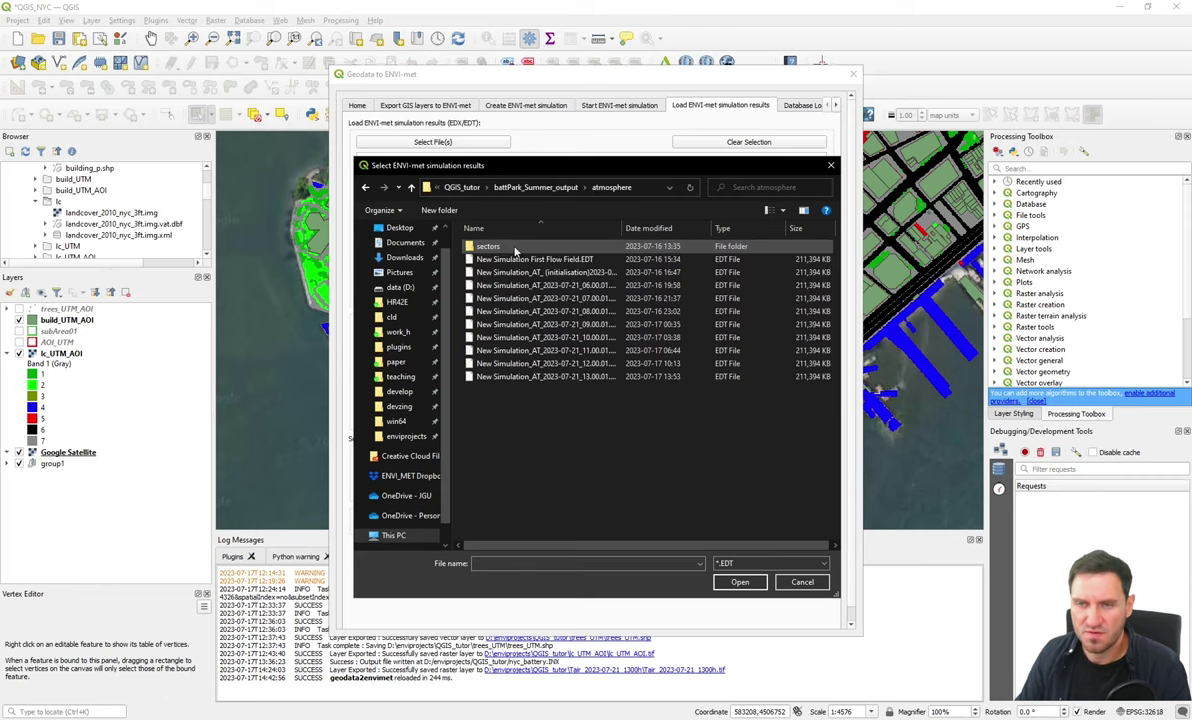
click(527, 341)
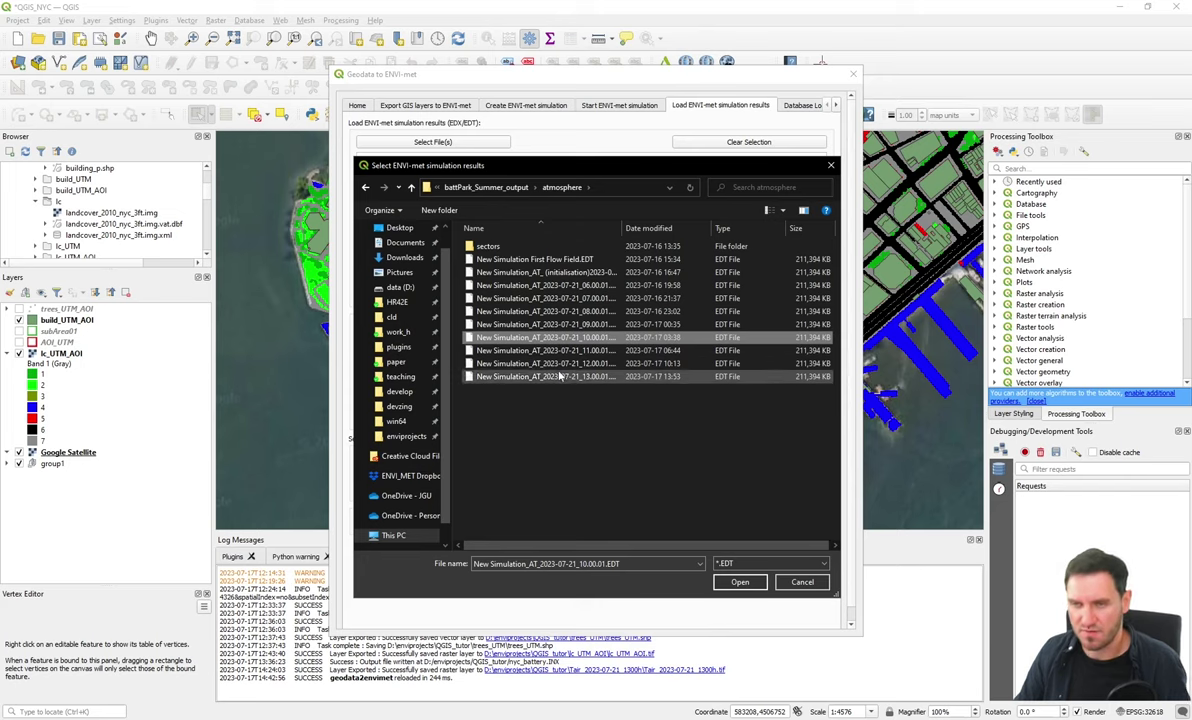
shift+click(561, 378)
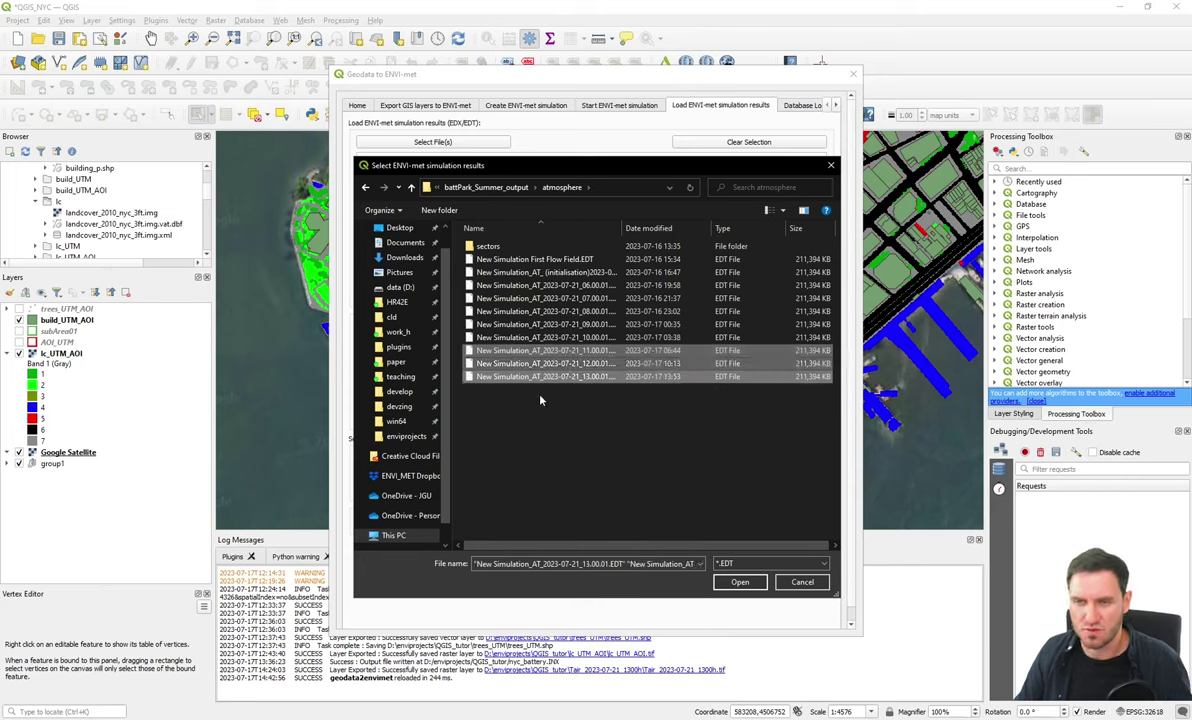
click(737, 583)
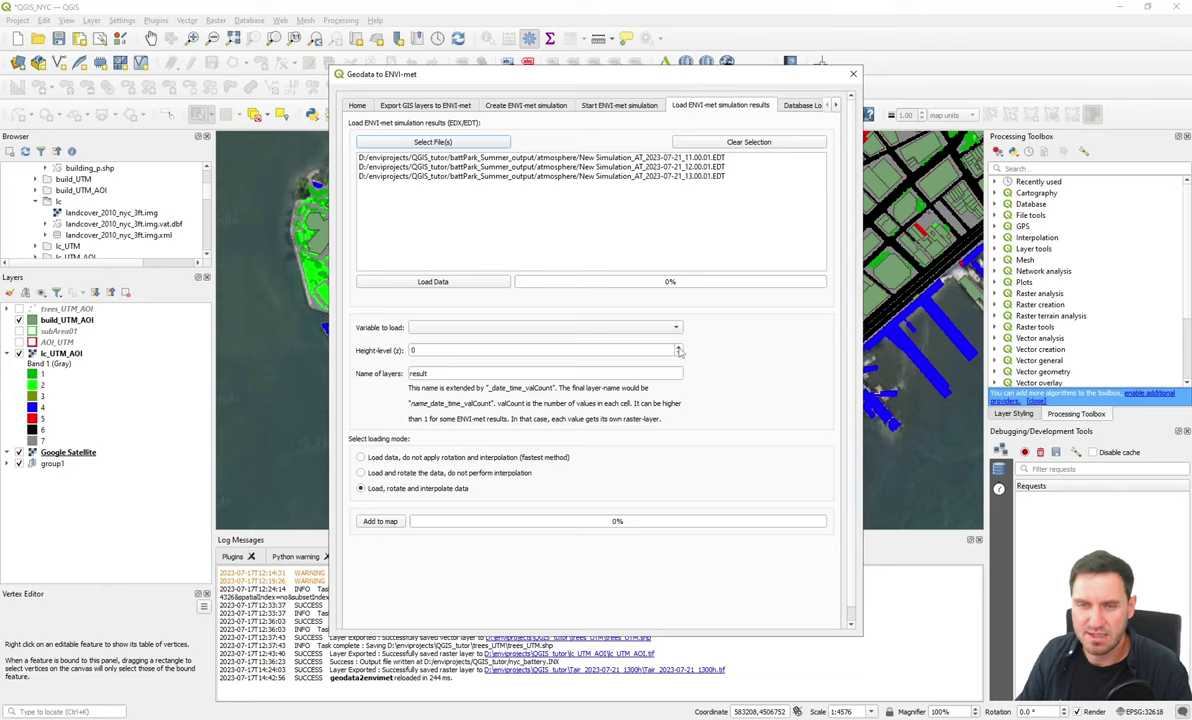
double_click(418, 373)
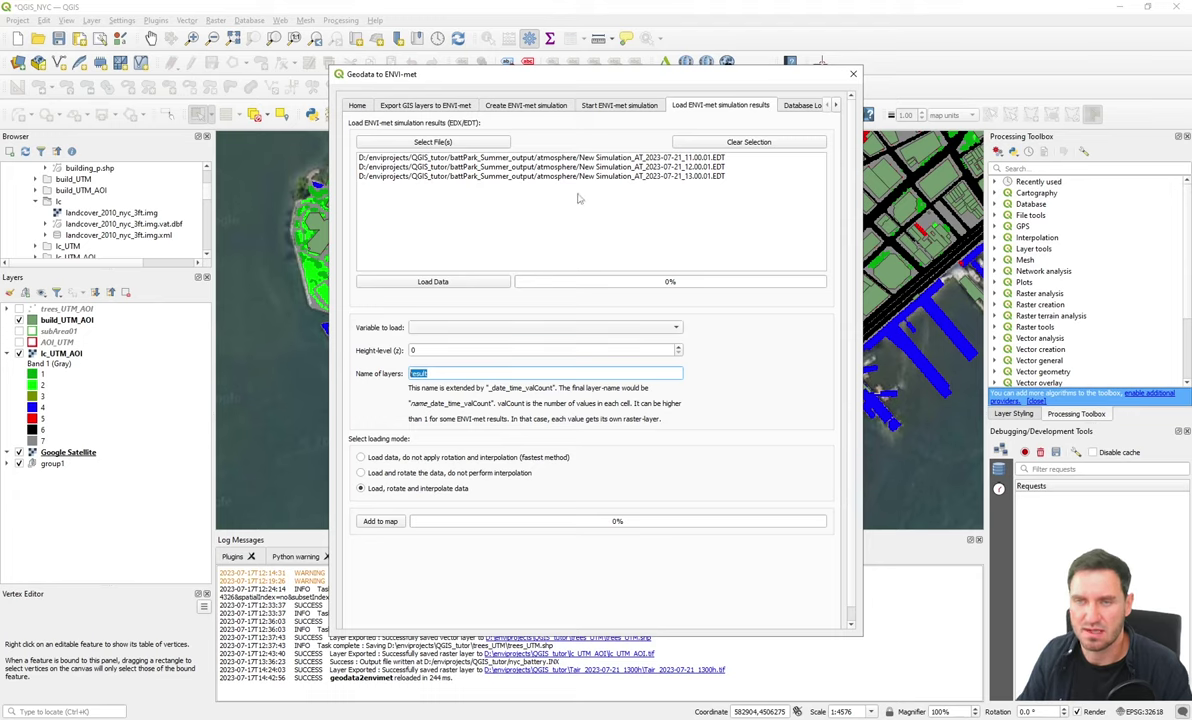
Choose Potential Air Temperature (°C) as the variable to load and keep height level 0
click(521, 328)
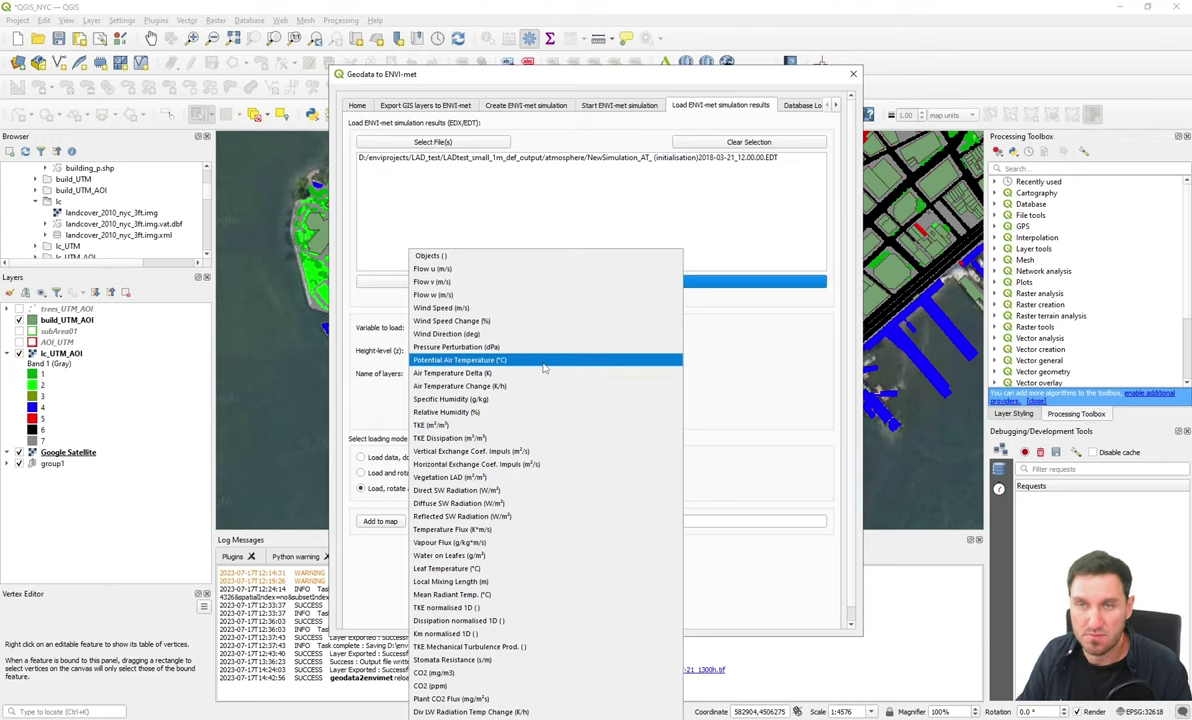
click(543, 362)
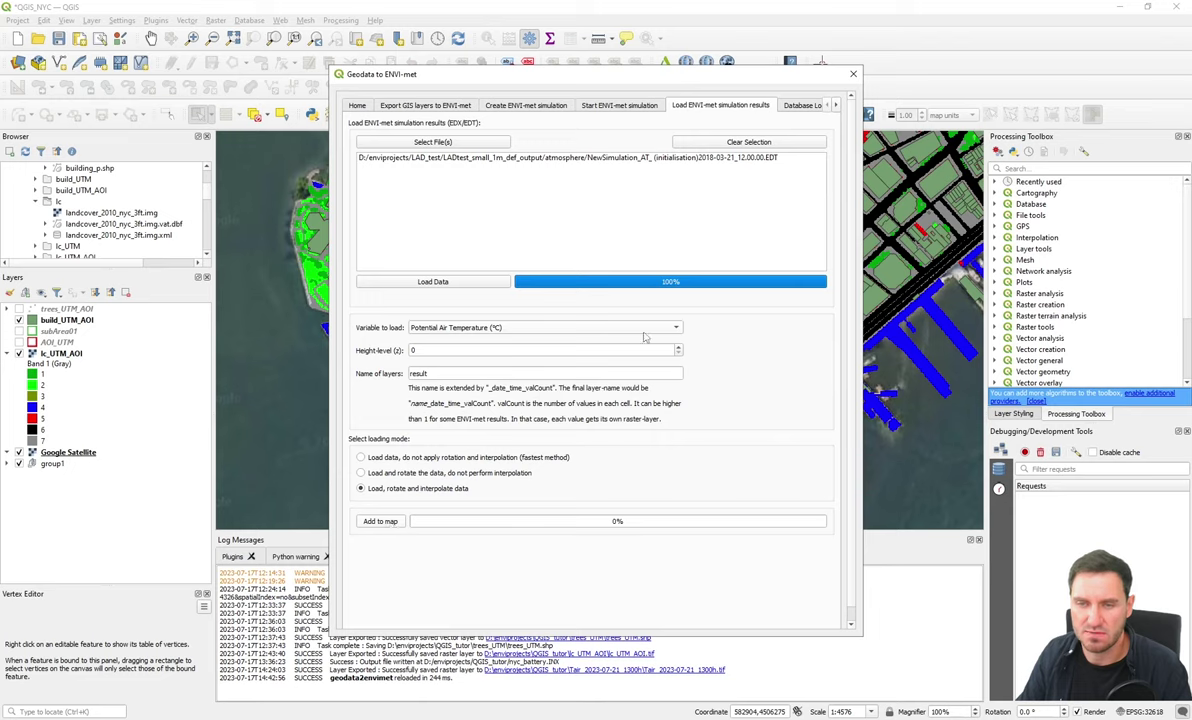
double_click(410, 351)
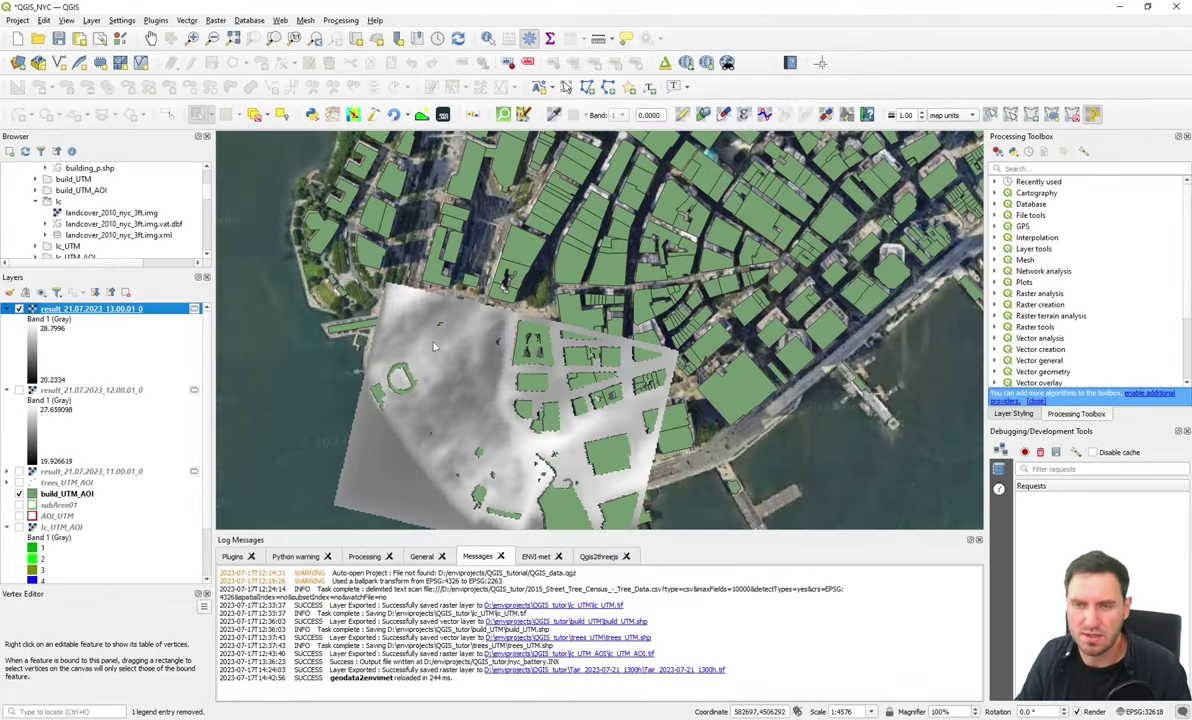
Centre the result rasters and toggle the 11:00, 12:00 and 13:00 layers to compare hours
drag(457, 366, 468, 298)
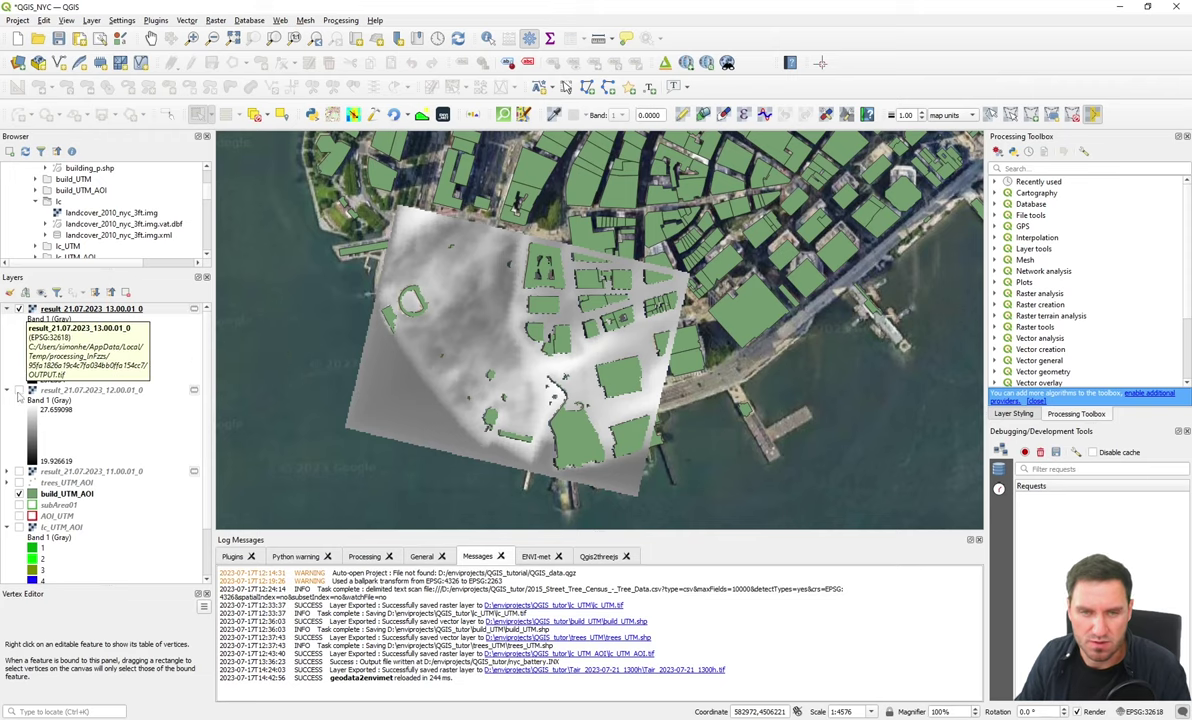
click(18, 308)
click(19, 390)
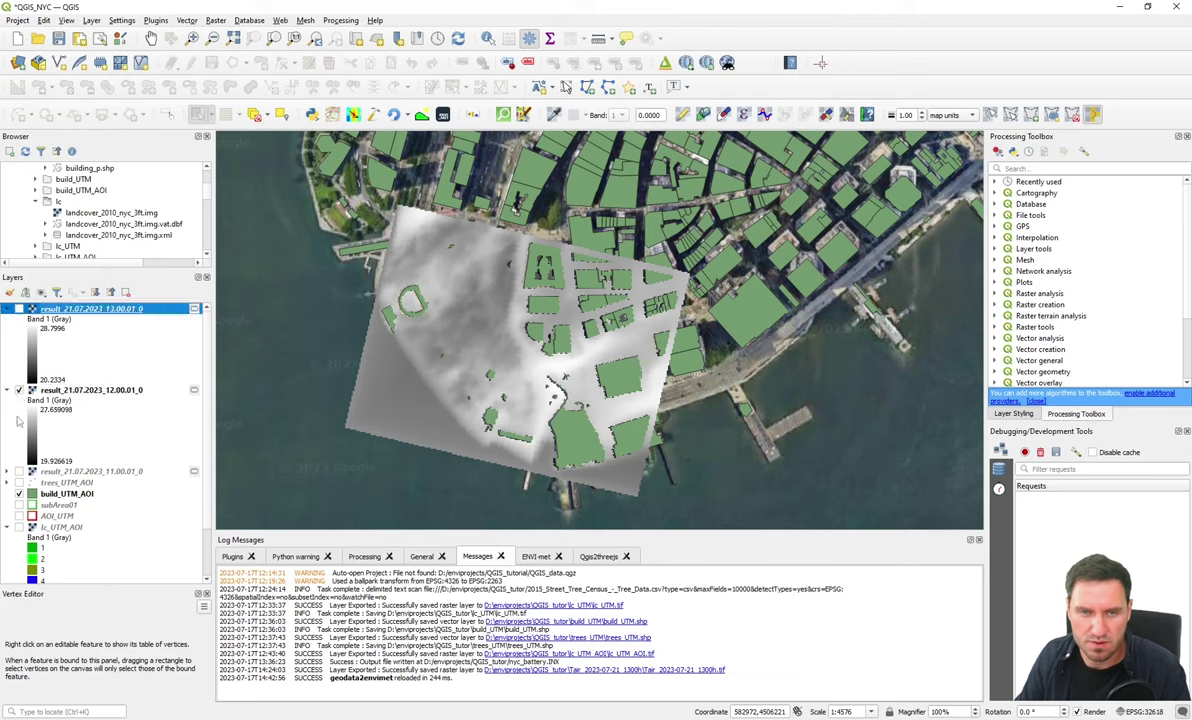
click(18, 471)
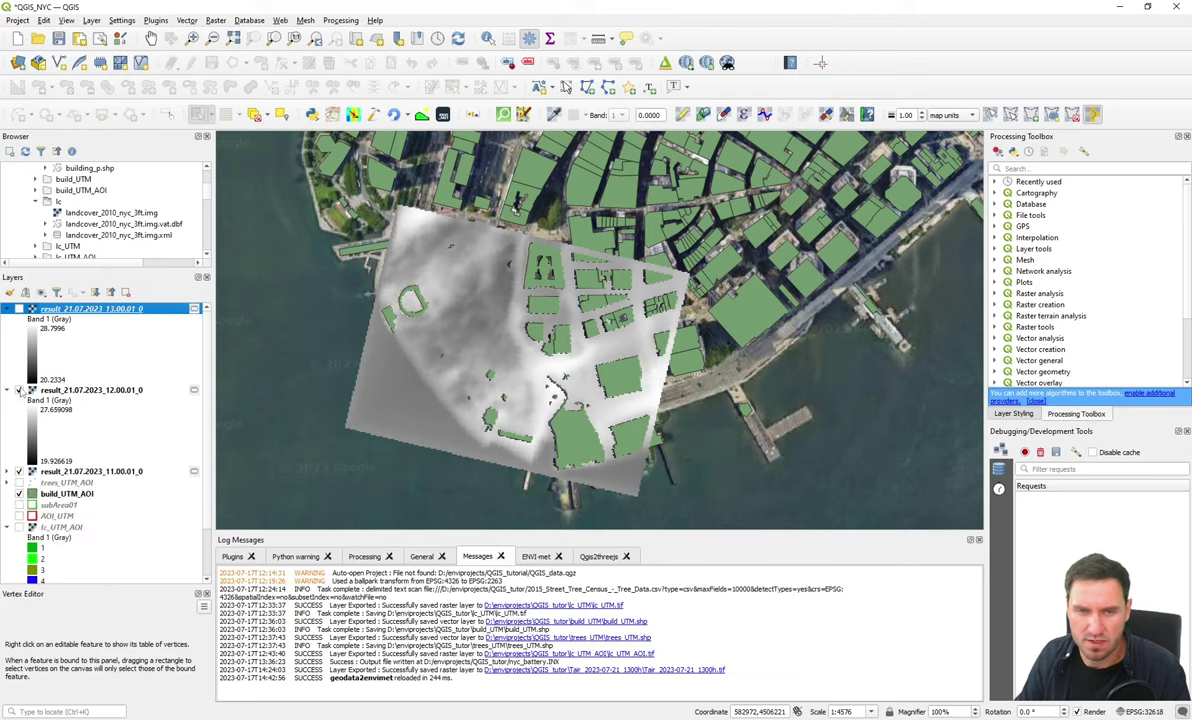
click(19, 390)
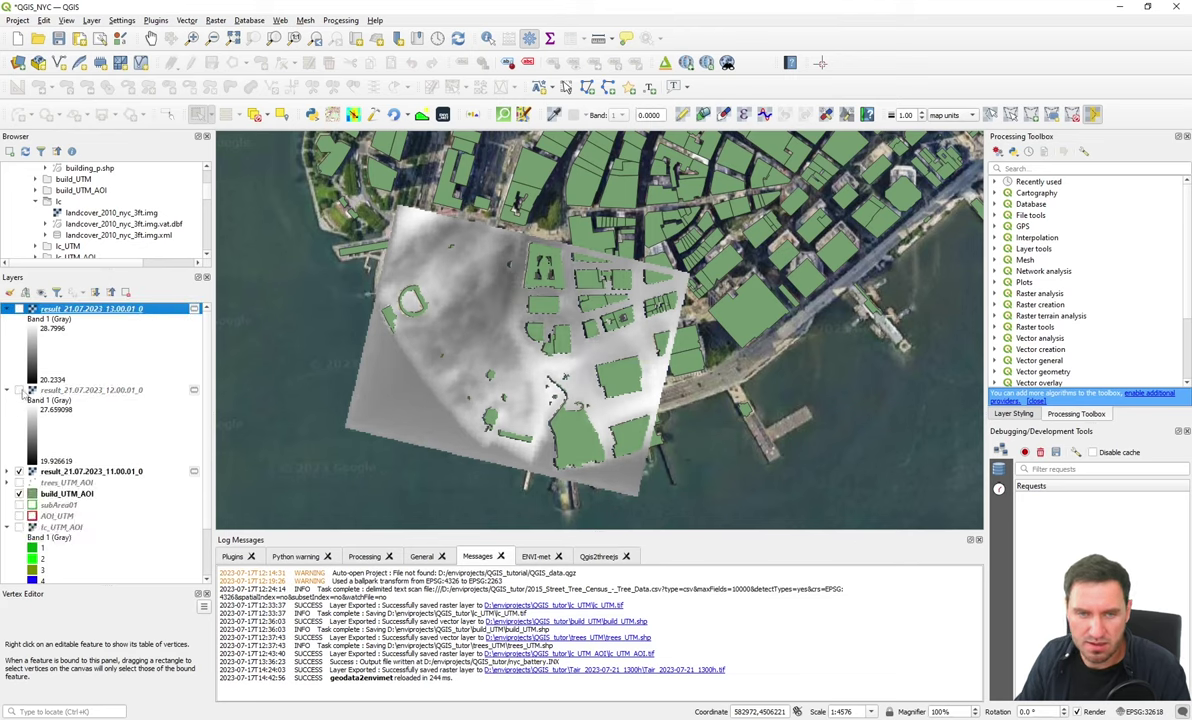
click(19, 390)
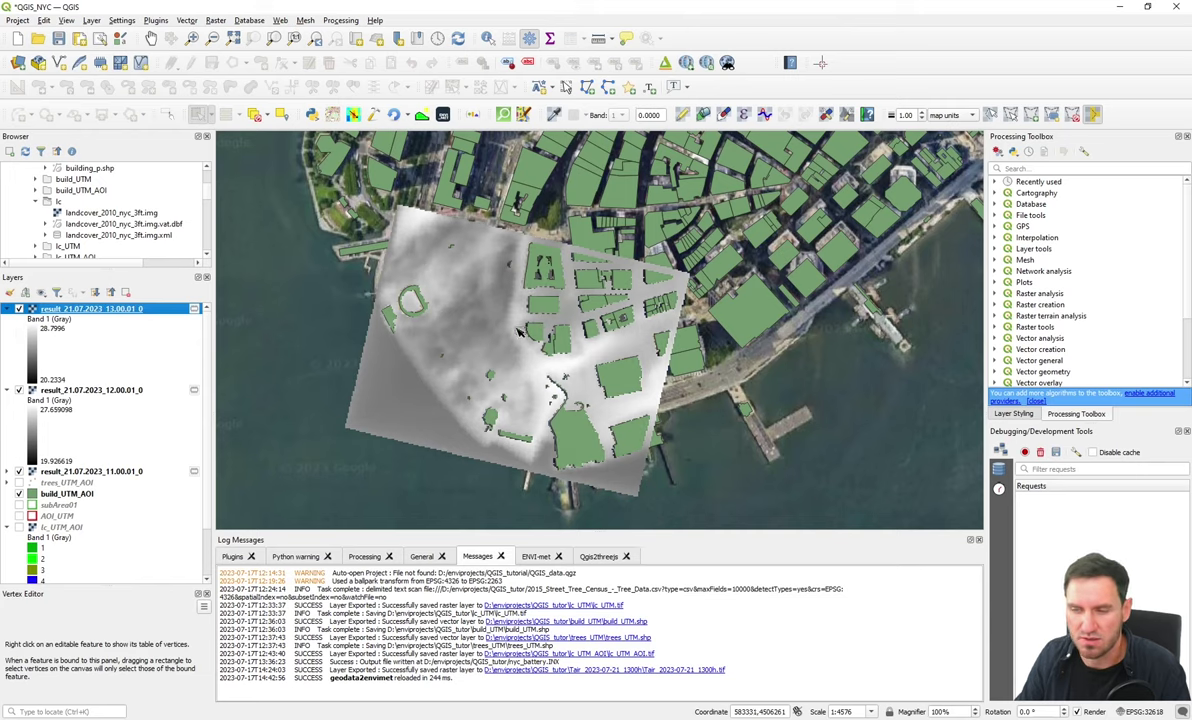
Switch the 13:00 layer to Singleband pseudocolor rendering with the Turbo colour ramp
double_click(134, 312)
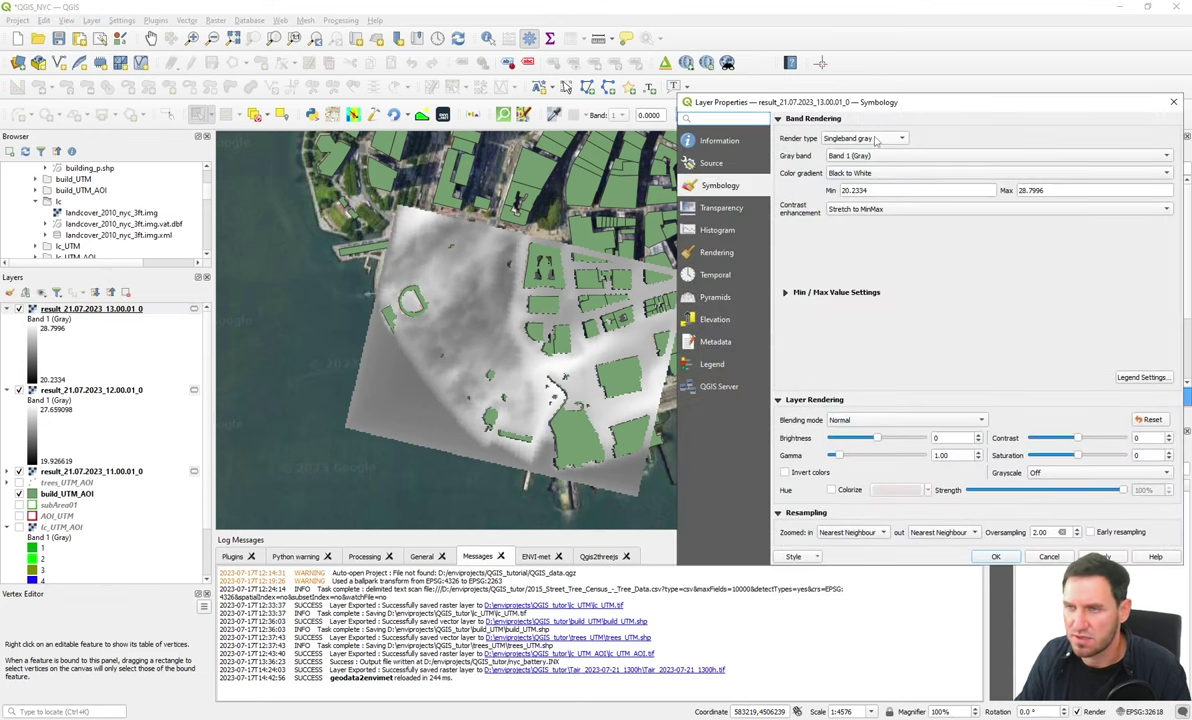
click(876, 141)
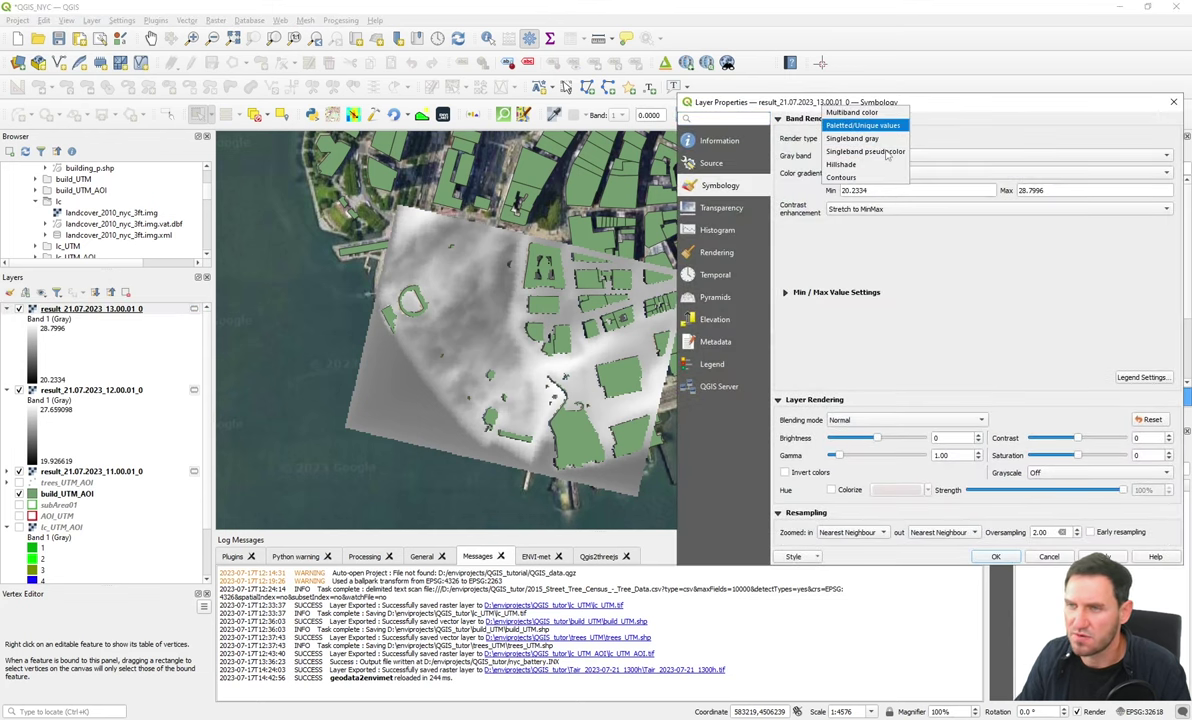
click(886, 152)
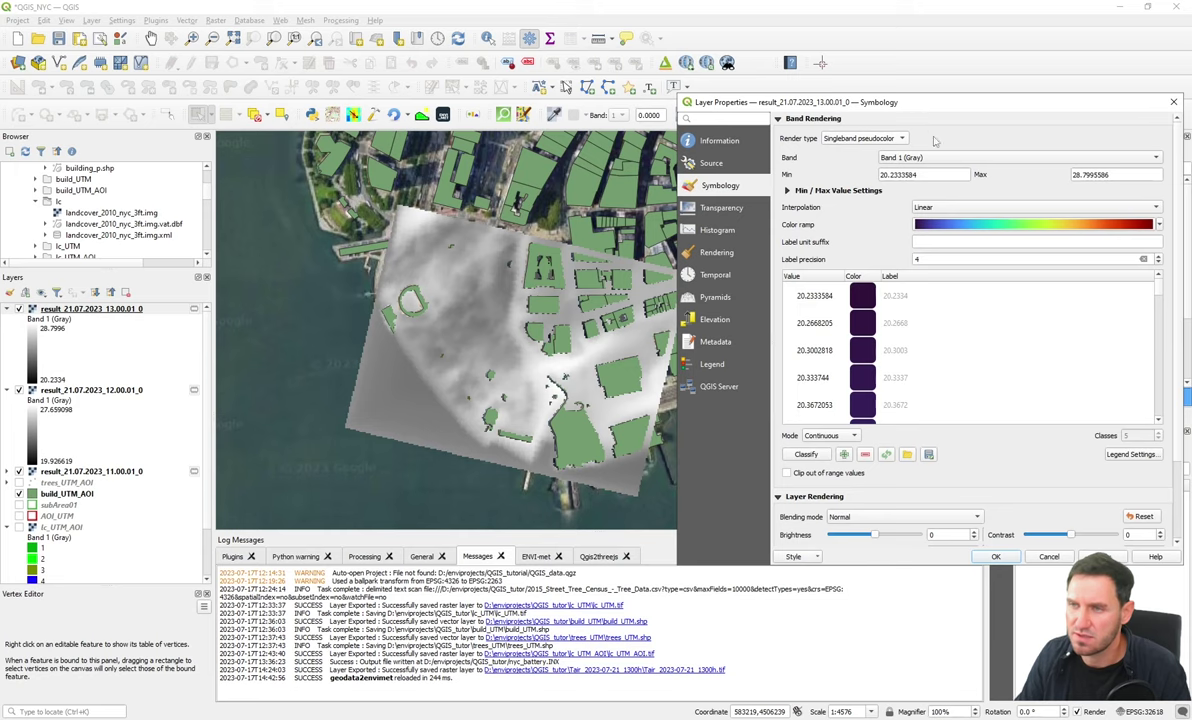
click(1145, 218)
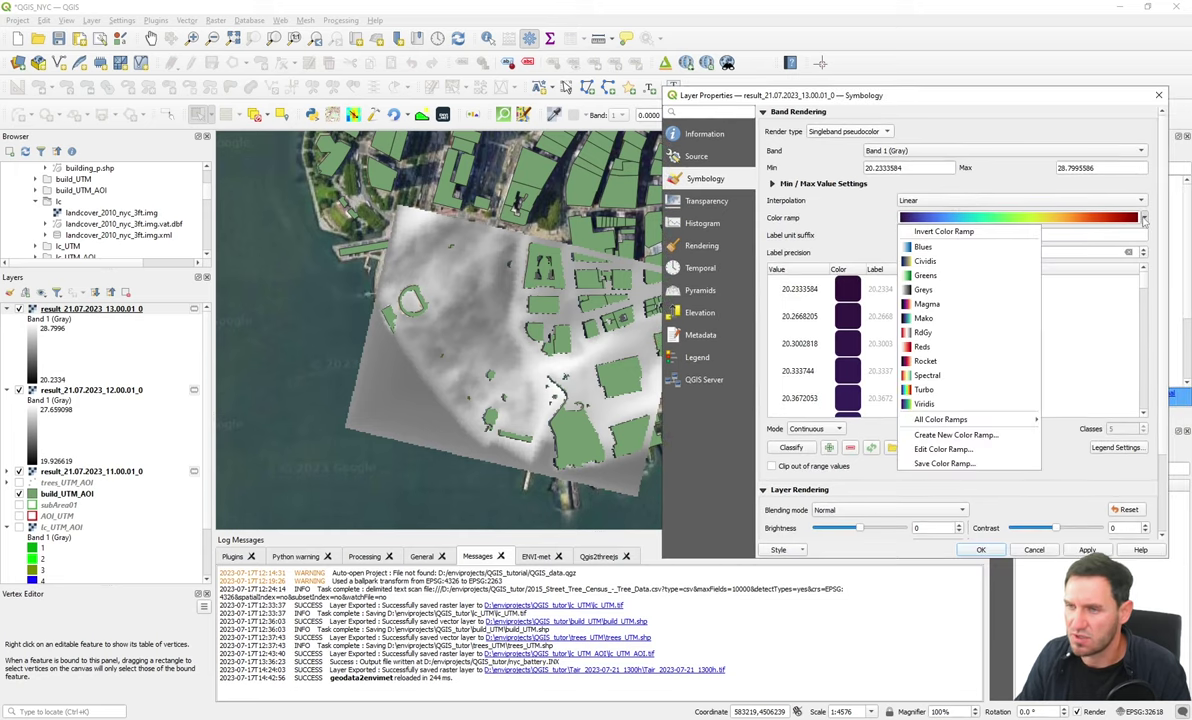
click(941, 391)
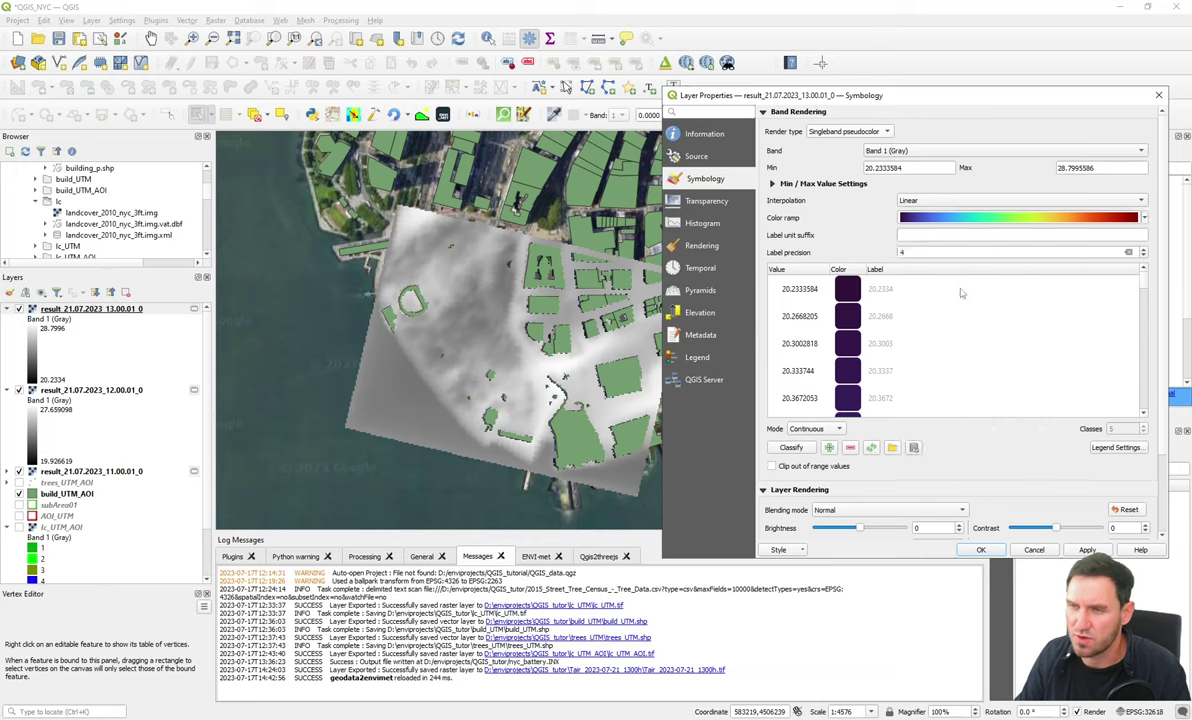
Apply the Turbo styling, then reclassify the raster into Quantile classes and apply
click(840, 429)
click(873, 435)
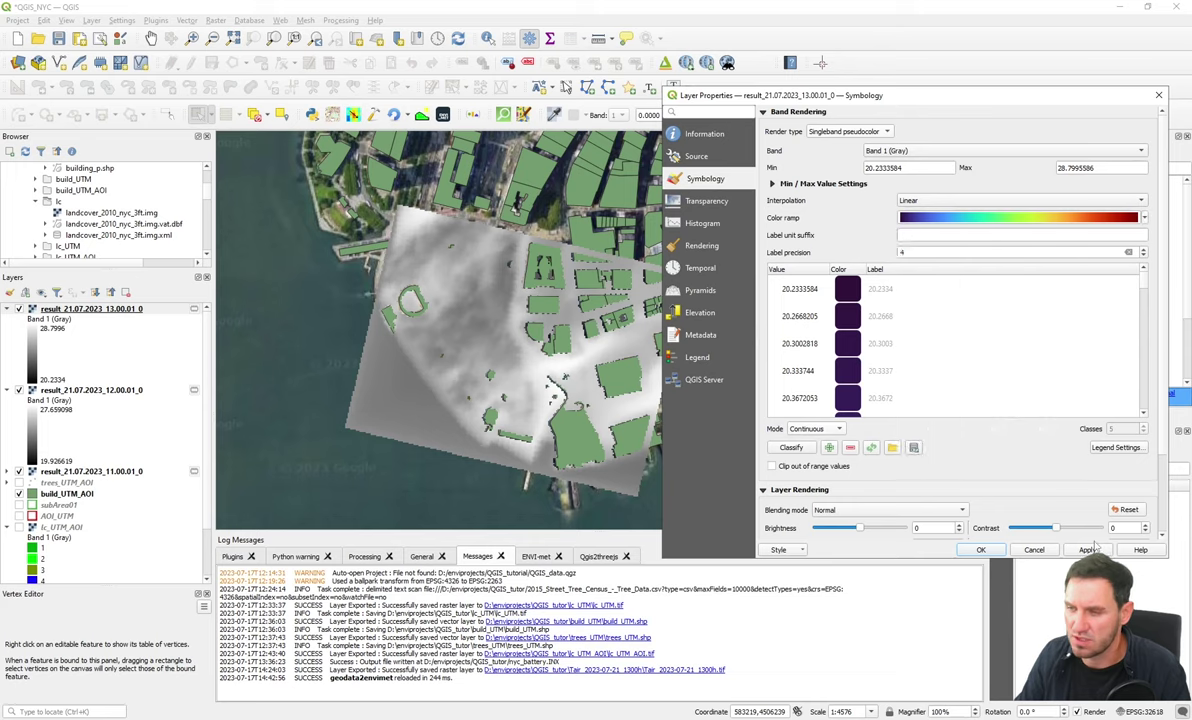
click(1087, 549)
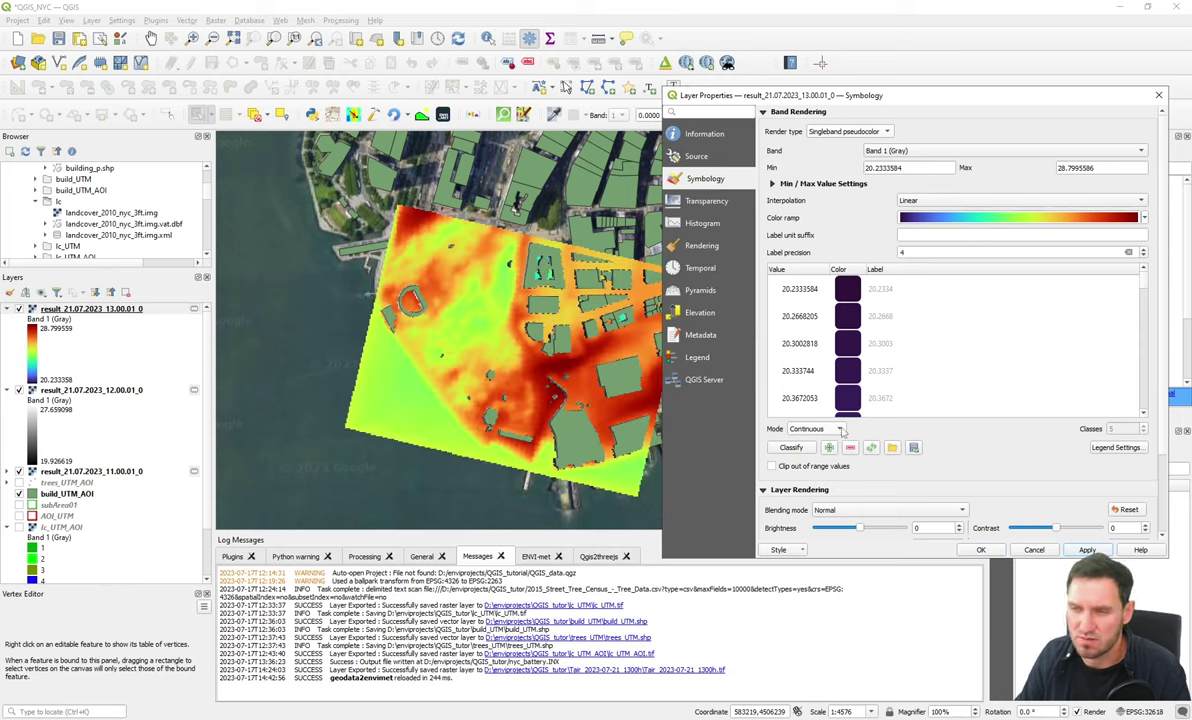
click(818, 429)
click(810, 455)
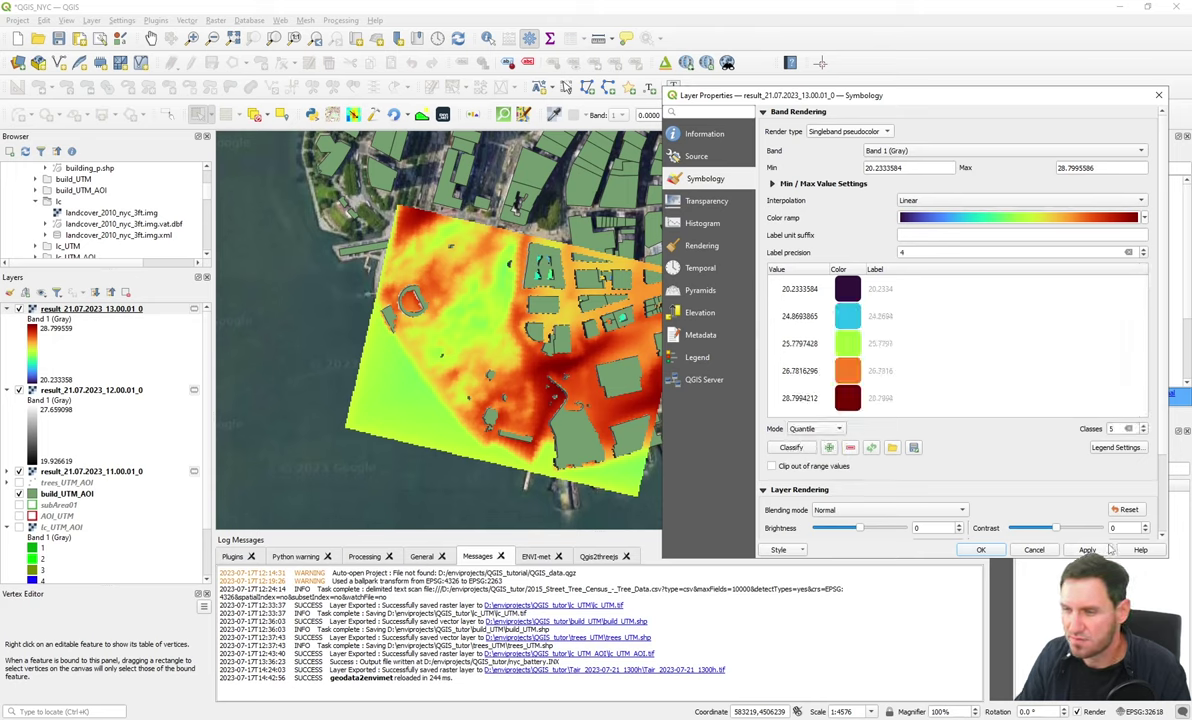
click(1090, 549)
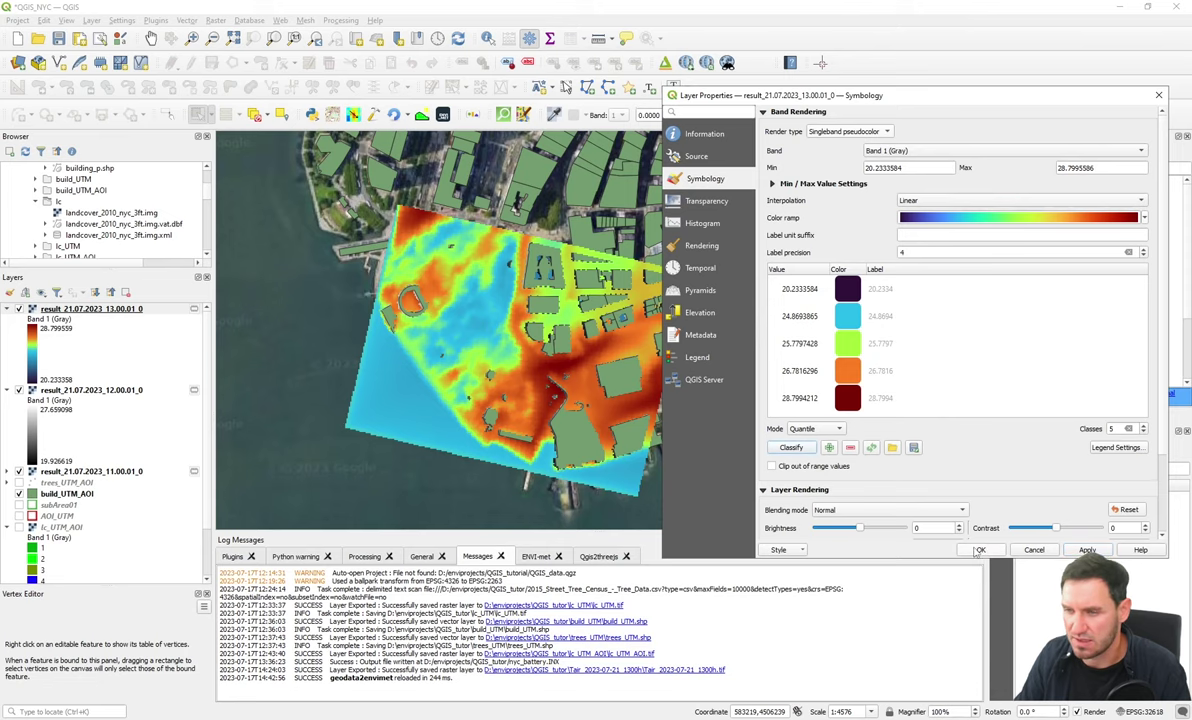
Keep the new style, then show trees_UTM_AOI and move it above the 13:00 result
key(Return)
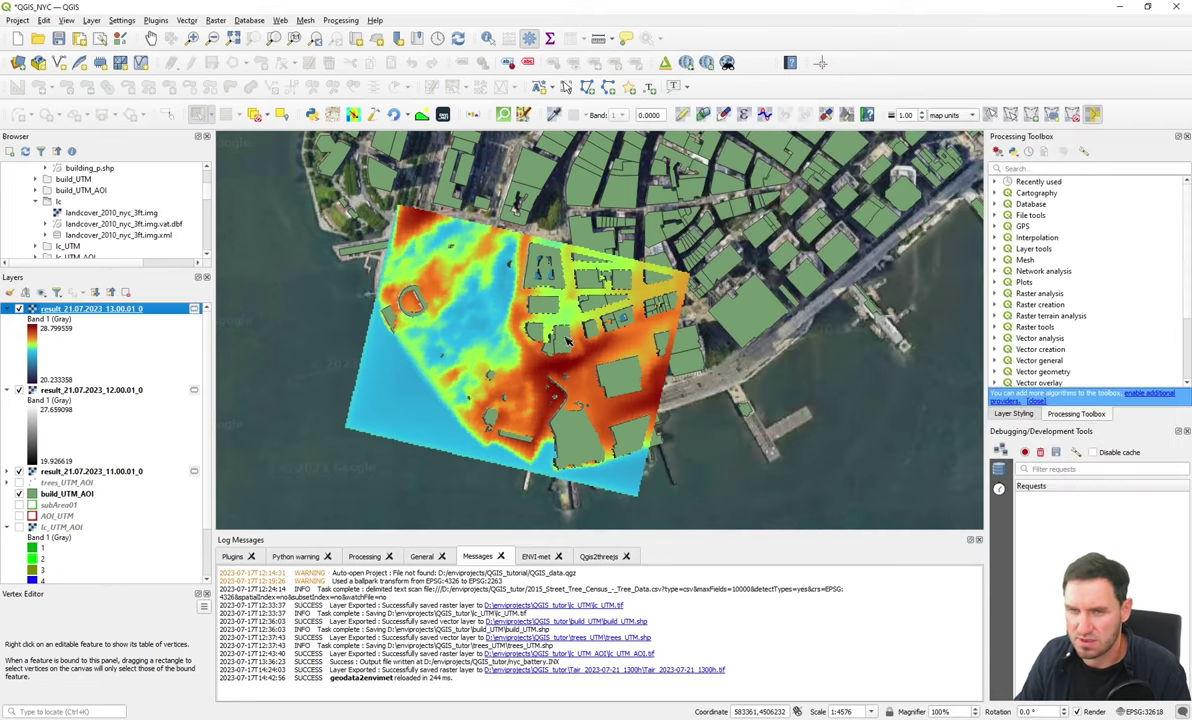
click(20, 483)
drag(62, 483, 61, 319)
drag(60, 390, 53, 295)
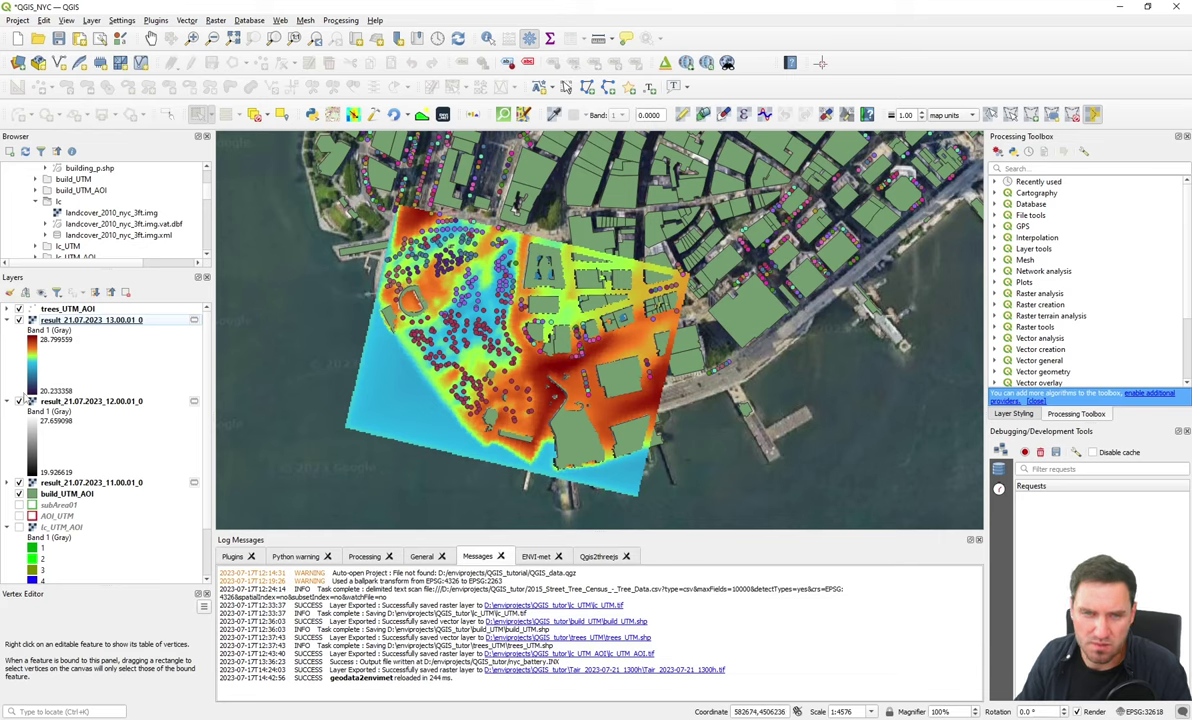
Hide the 12:00 and 11:00 results and toggle the 13:00 raster against the imagery
click(19, 402)
click(19, 483)
scroll(40, 440, down, 2)
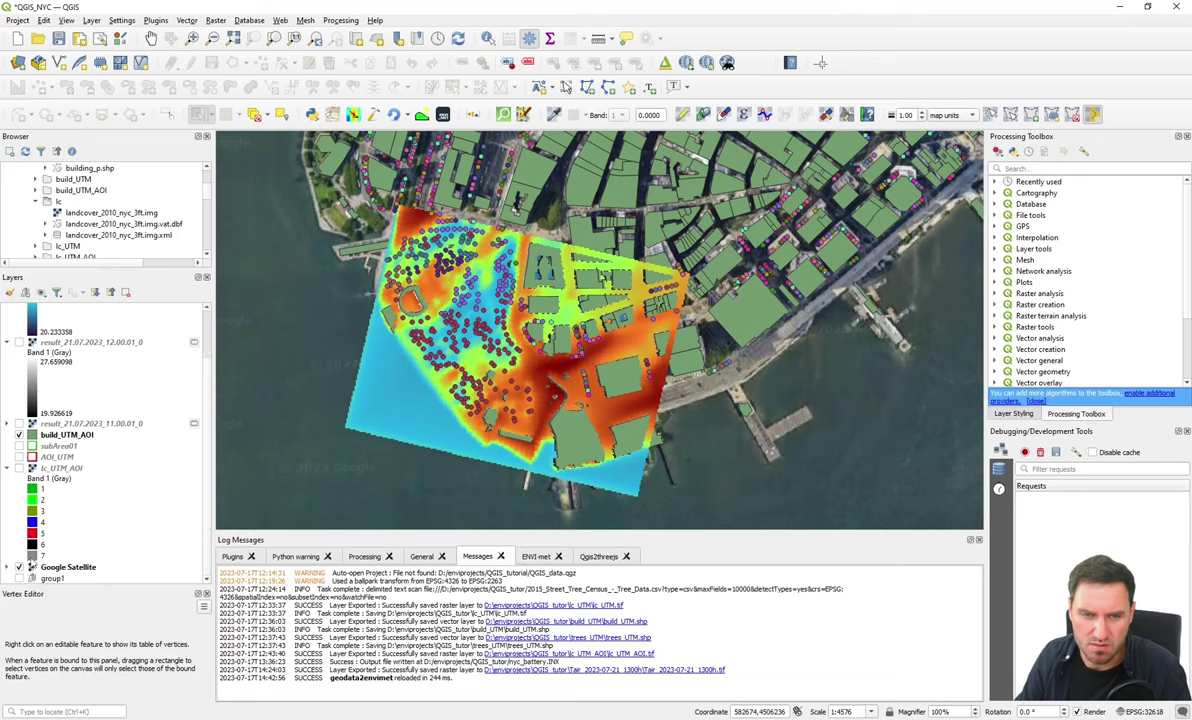
scroll(22, 360, up, 2)
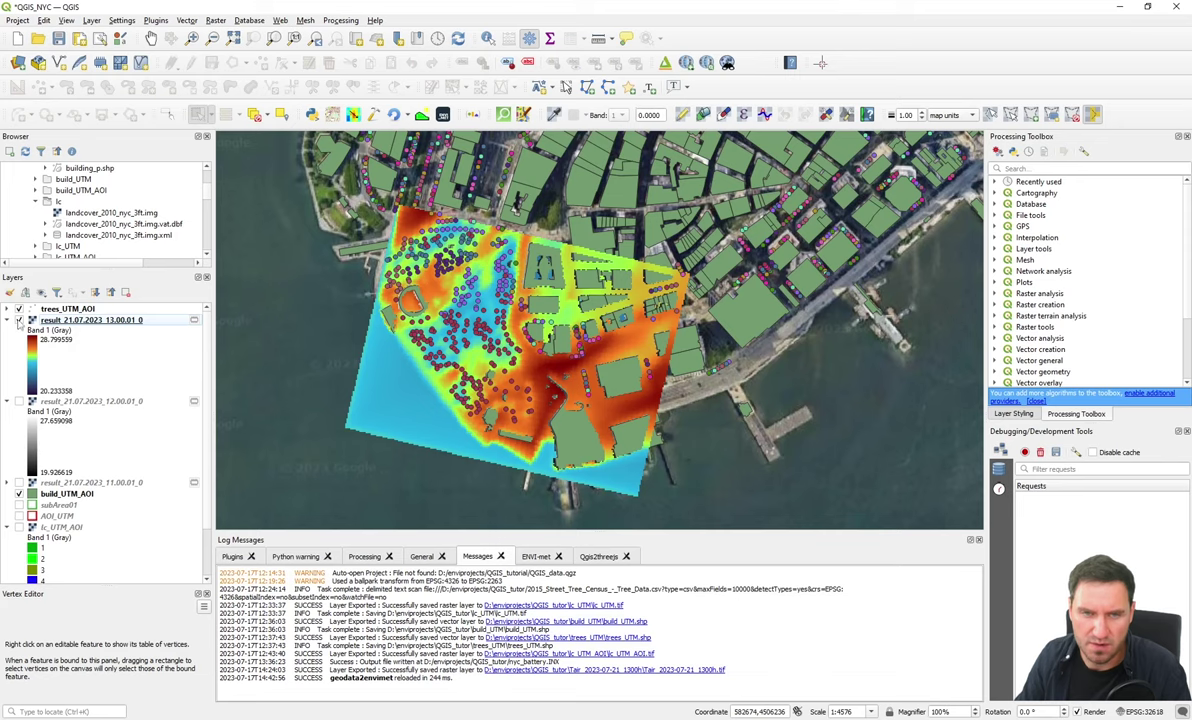
click(18, 320)
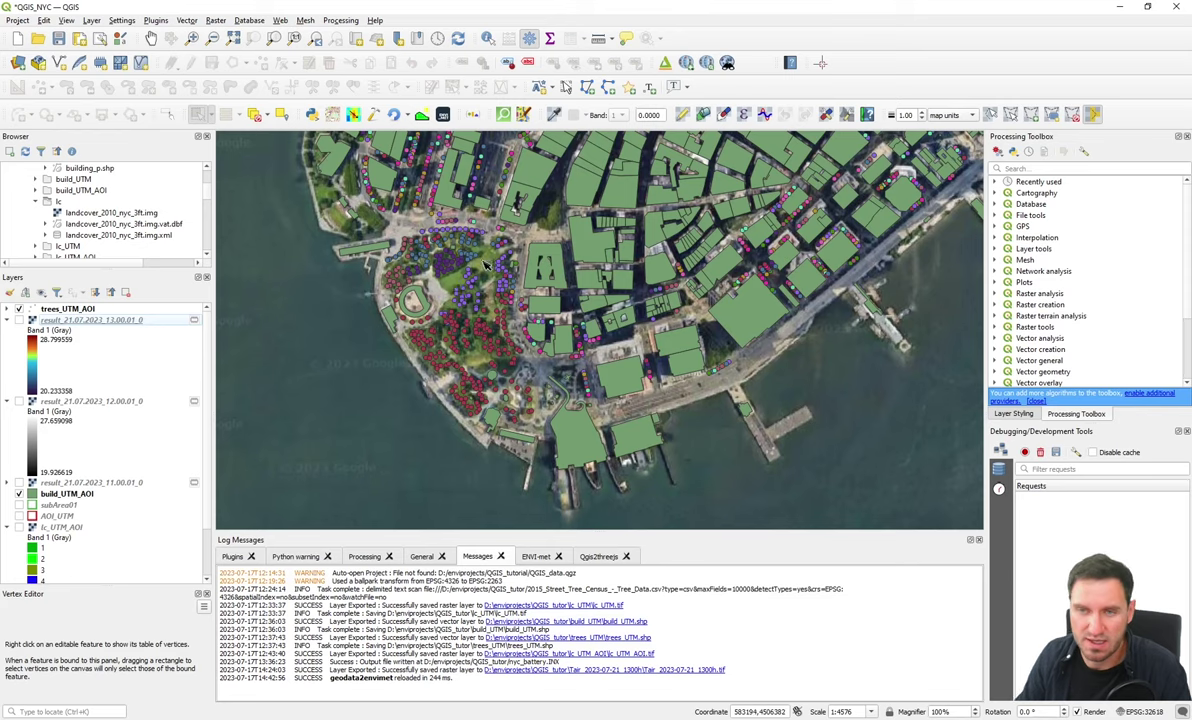
click(19, 320)
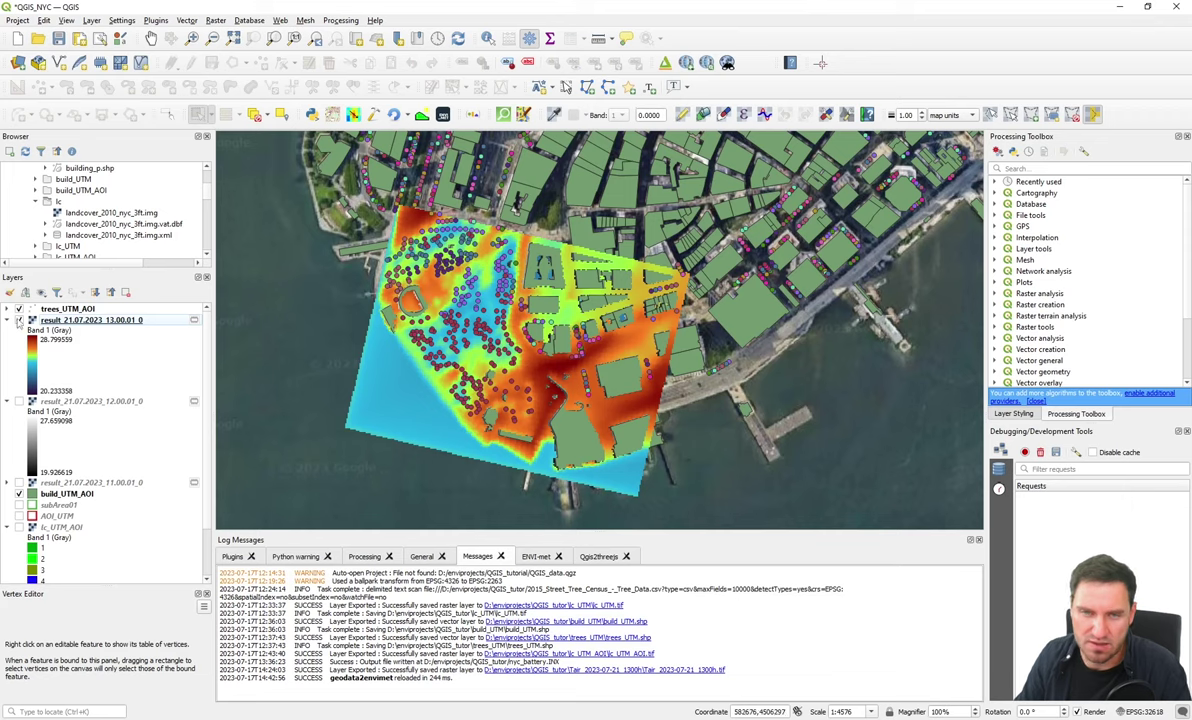
click(19, 320)
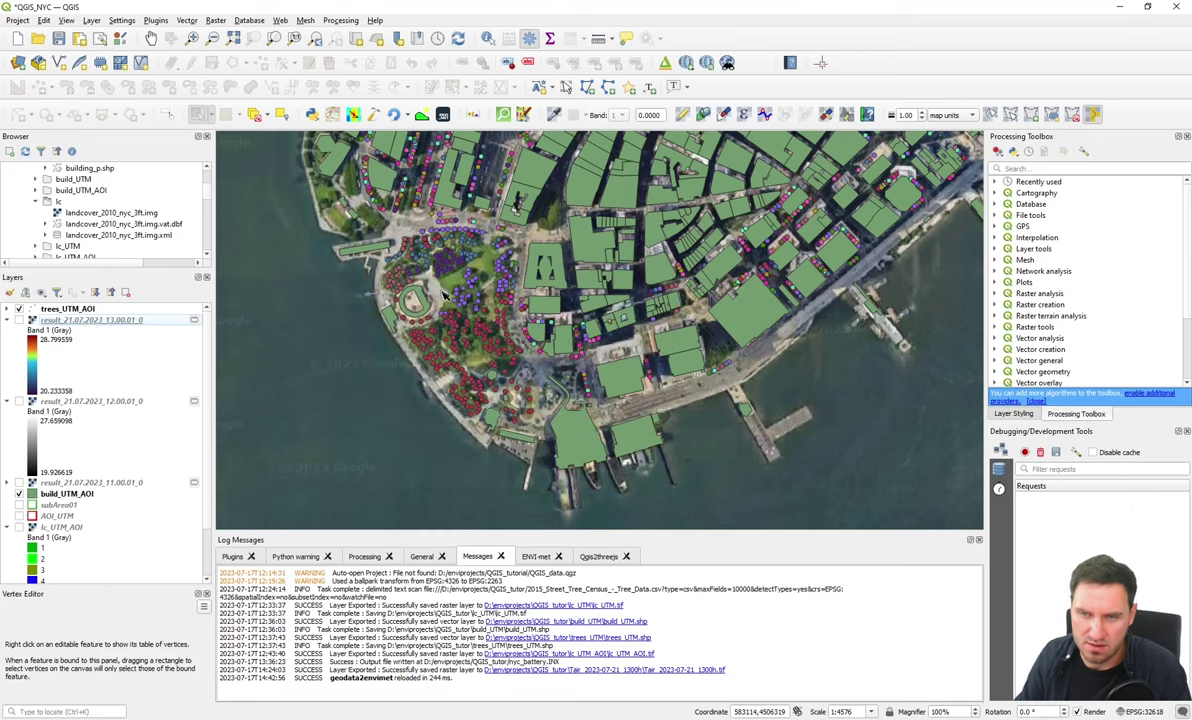
click(19, 320)
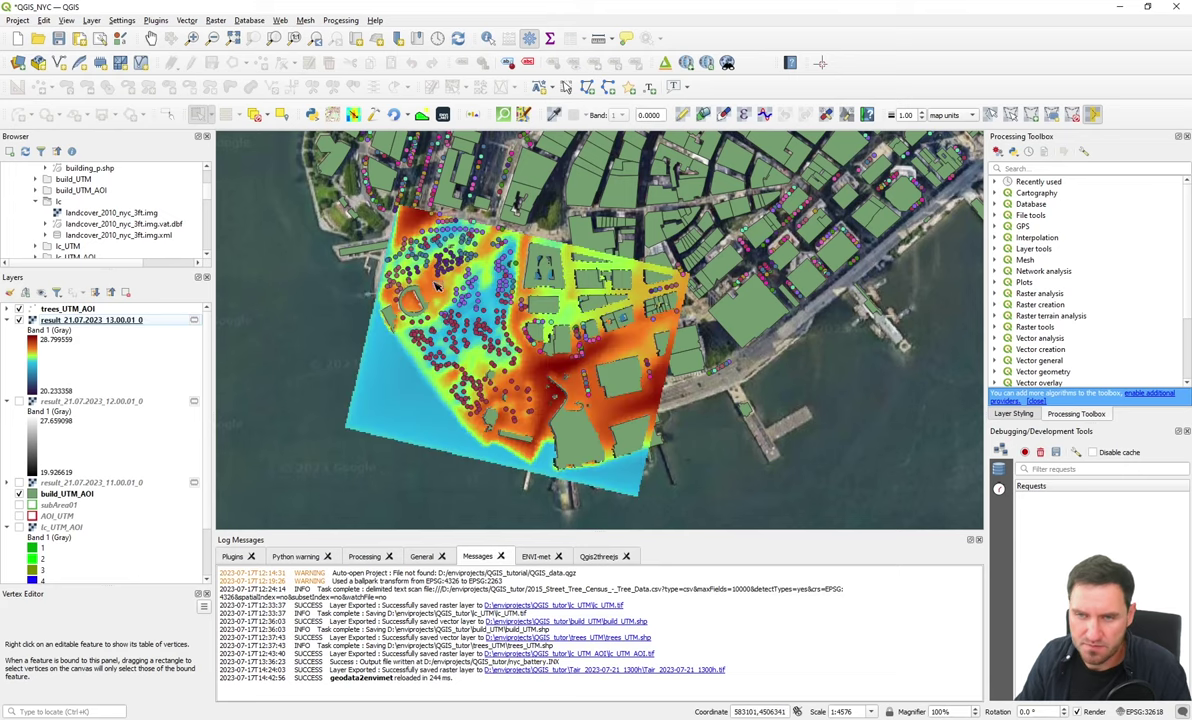
Move build_UTM_AOI up to sit just below trees_UTM_AOI
scroll(448, 327, up, 2)
scroll(470, 325, down, 2)
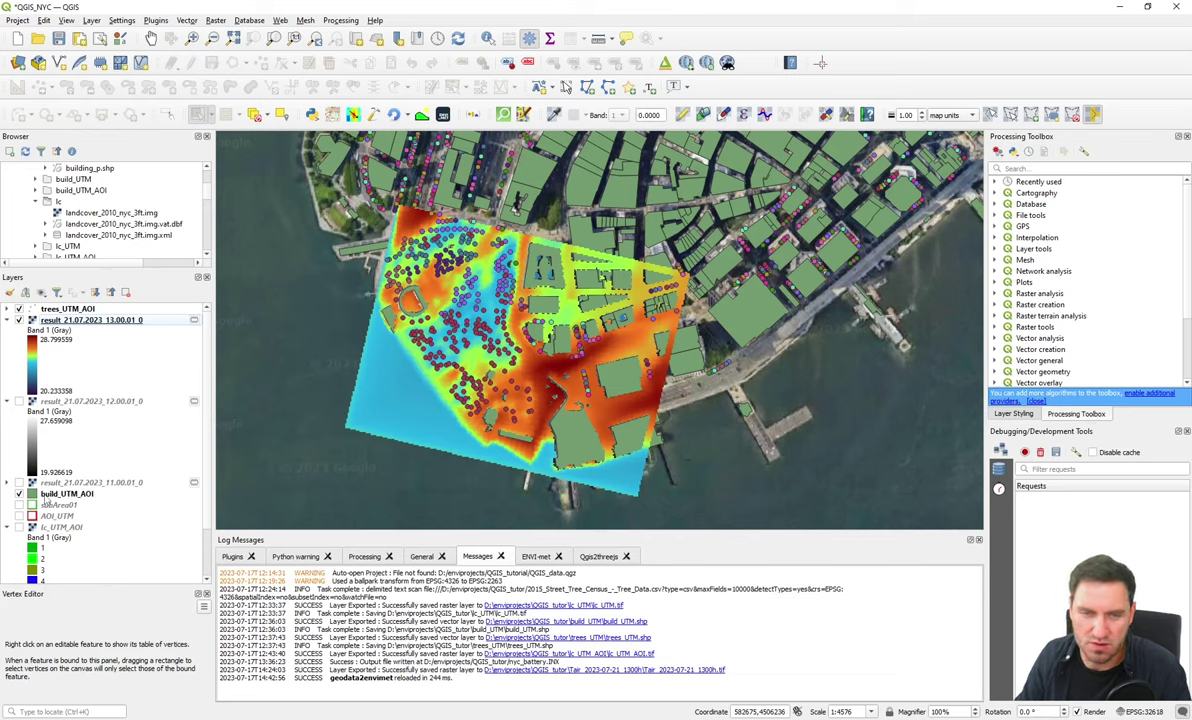
drag(45, 505, 54, 320)
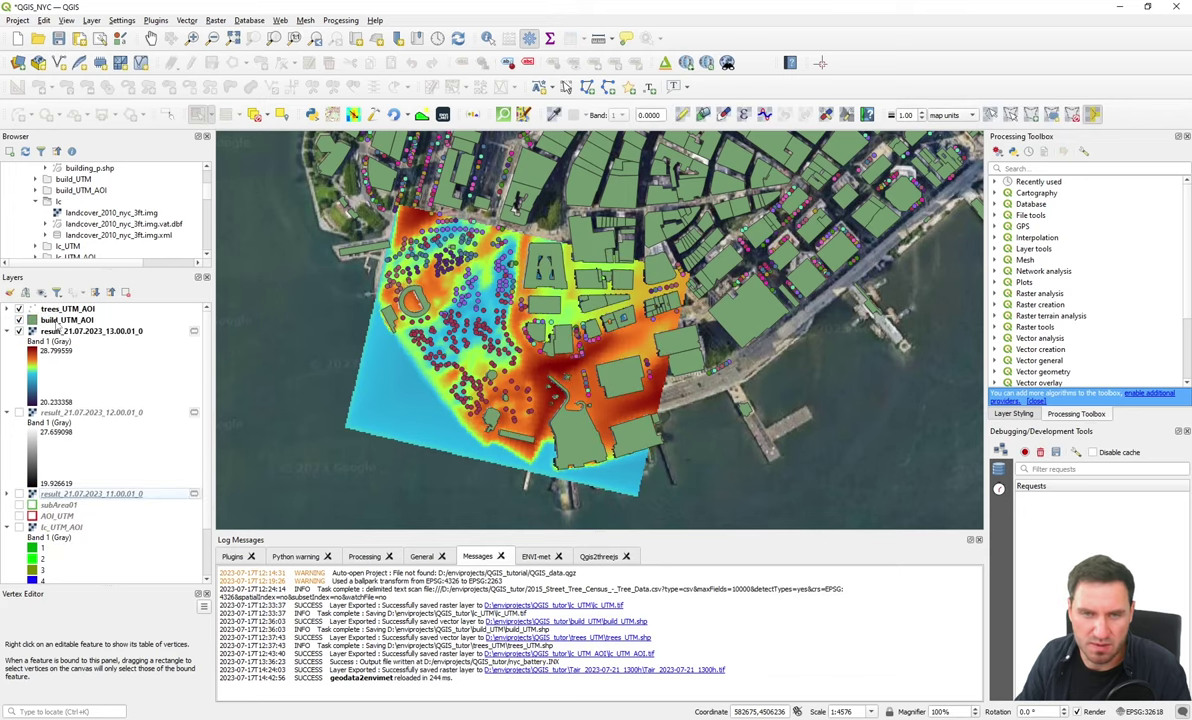
Give build_UTM_AOI the 2.5D renderer with bHeight_m as the building height
double_click(60, 321)
click(876, 154)
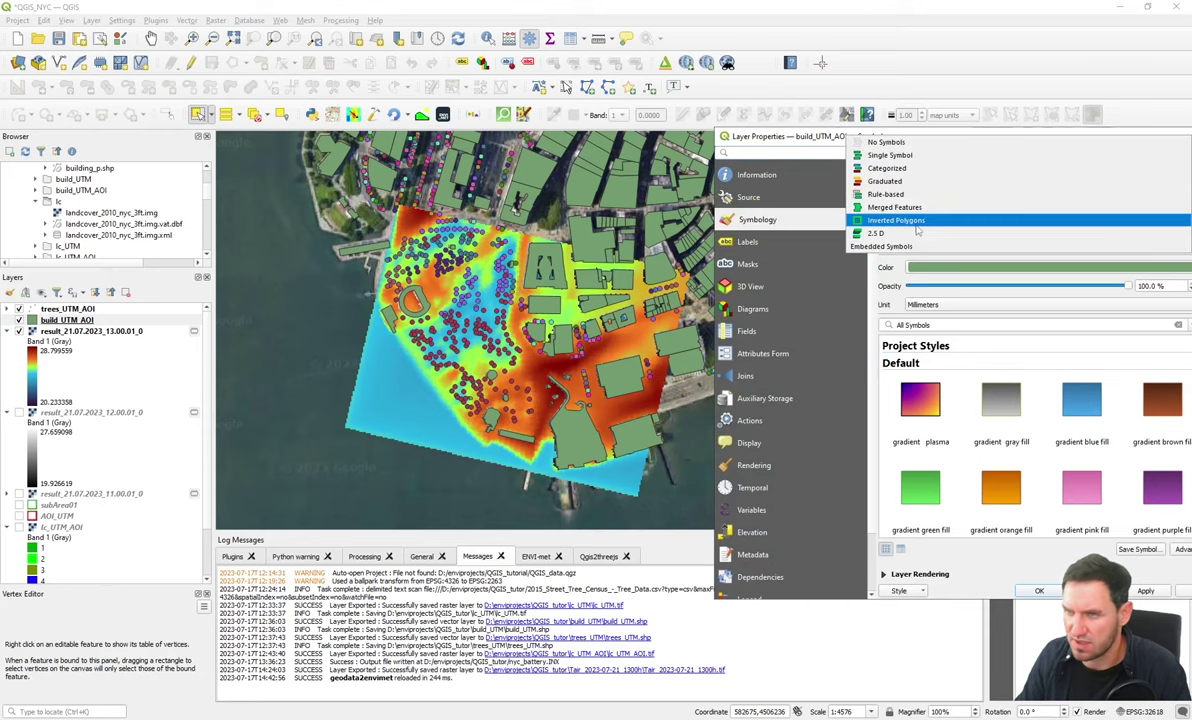
click(876, 233)
drag(920, 145, 833, 133)
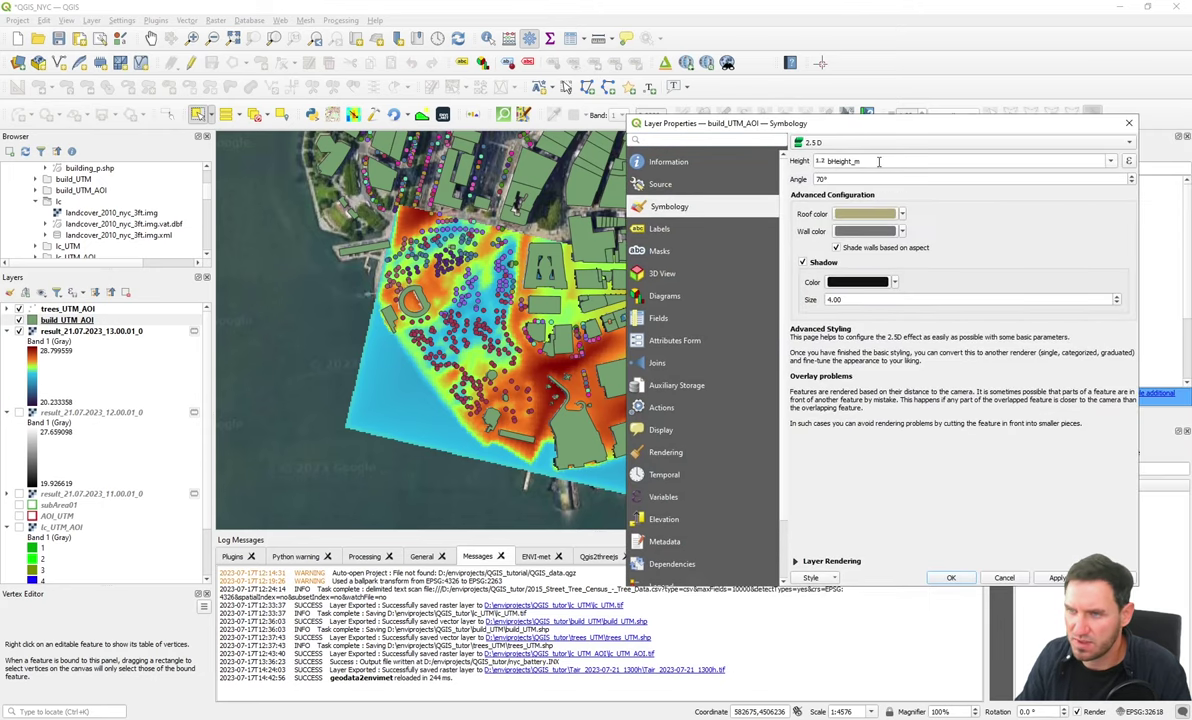
click(1111, 161)
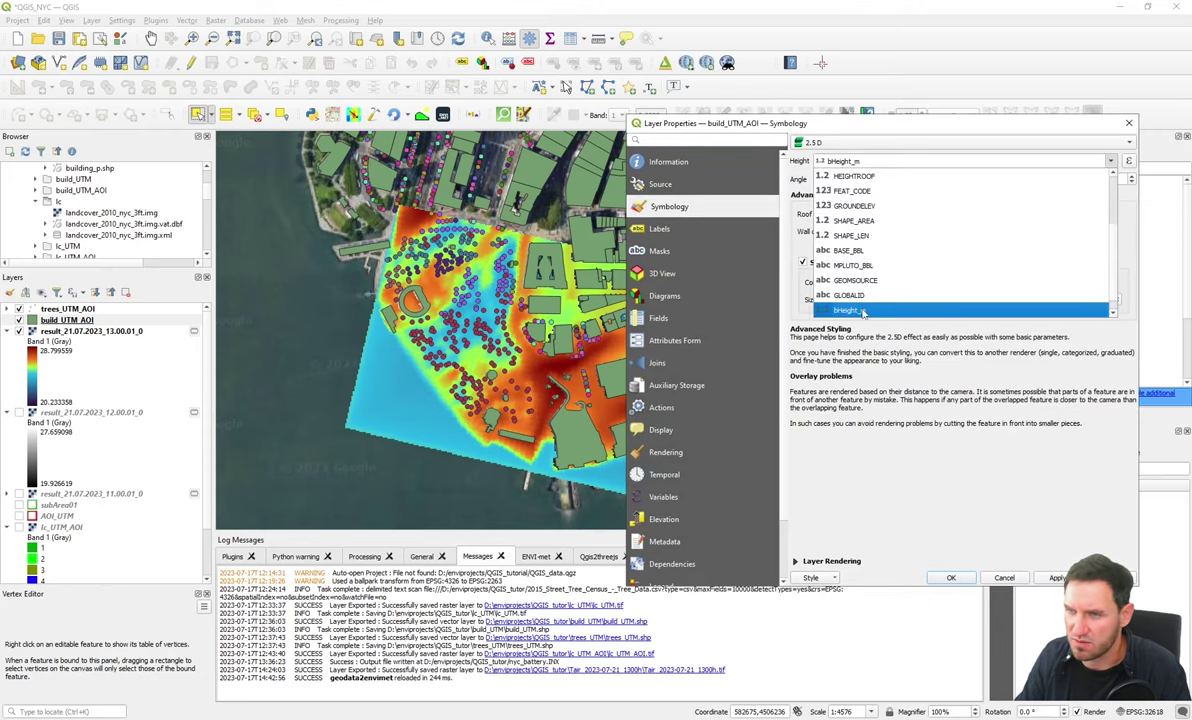
click(863, 311)
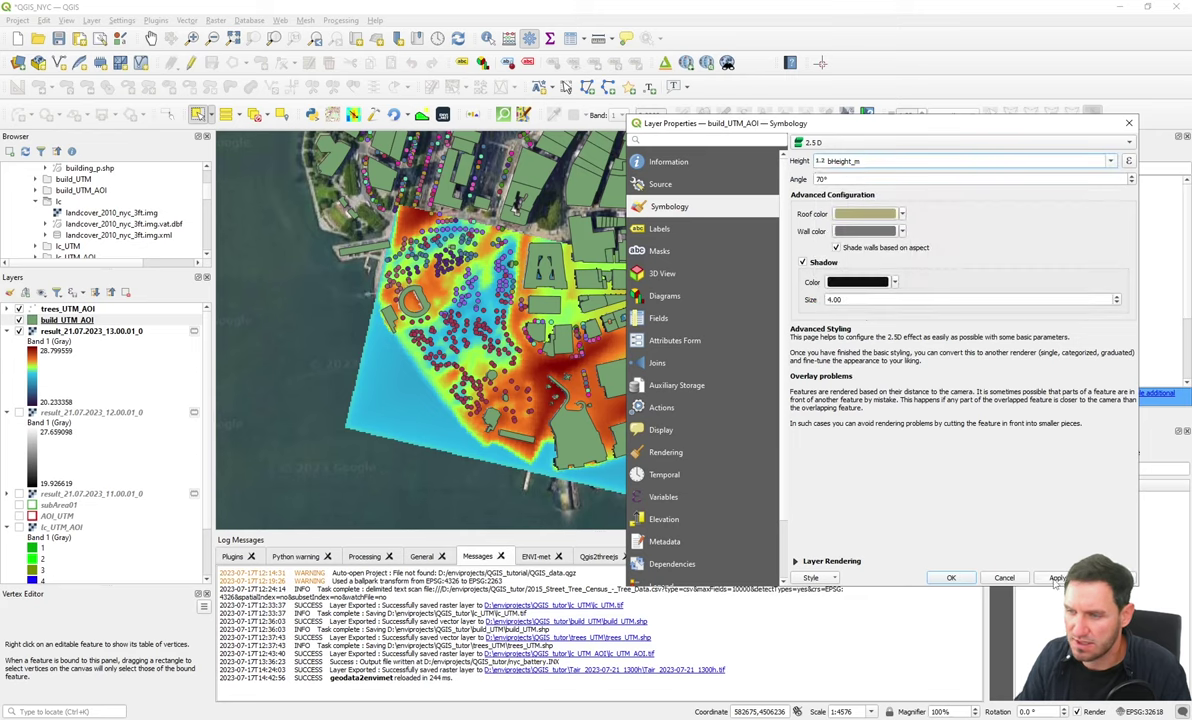
click(952, 579)
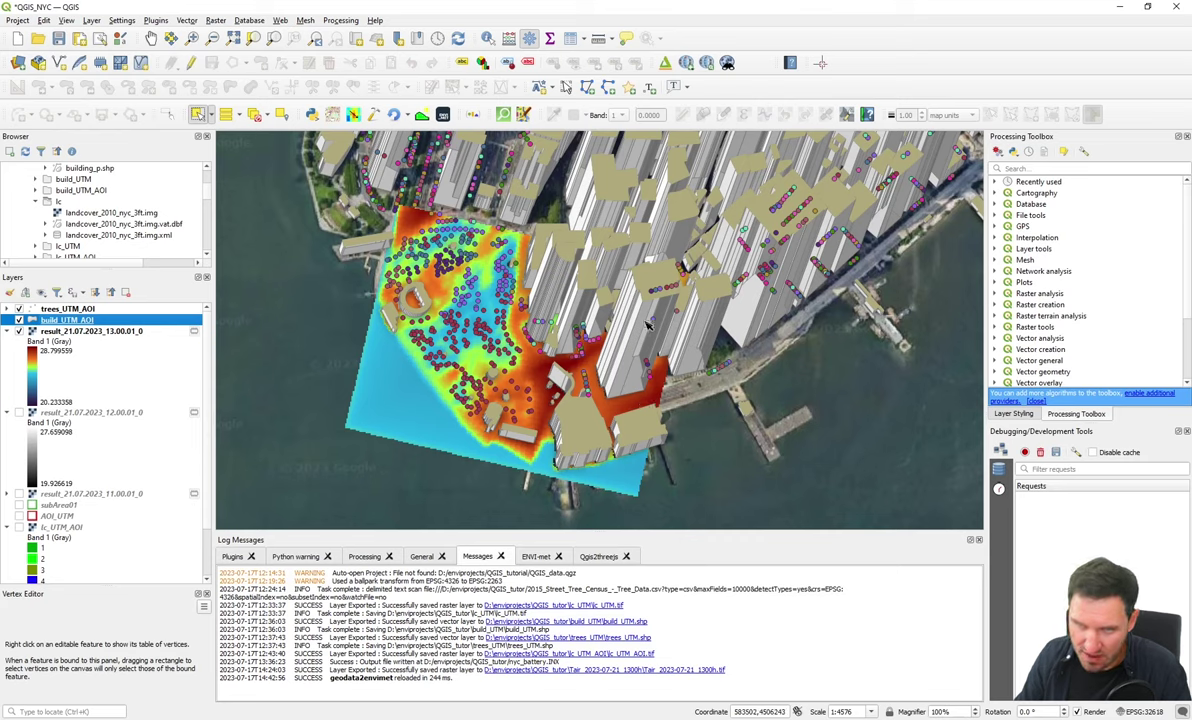
Move trees_UTM_AOI below the raster and back above it, then zoom in and out to inspect
drag(40, 309, 40, 410)
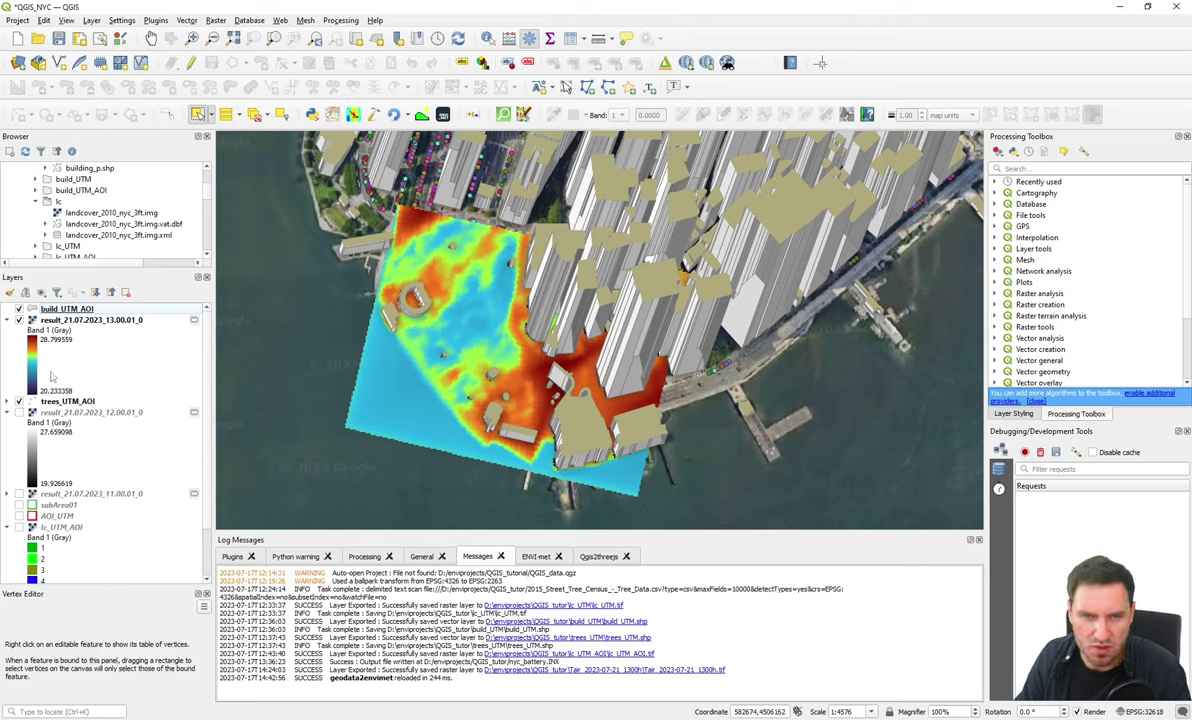
drag(35, 402, 40, 314)
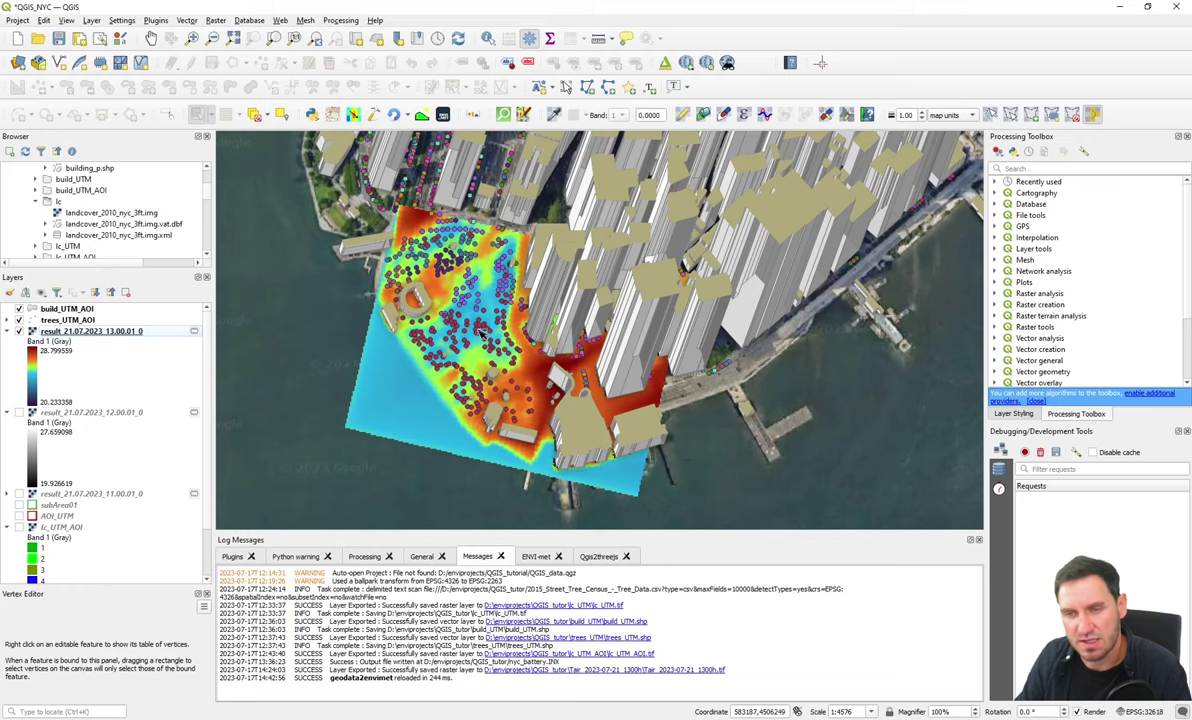
scroll(470, 333, up, 1)
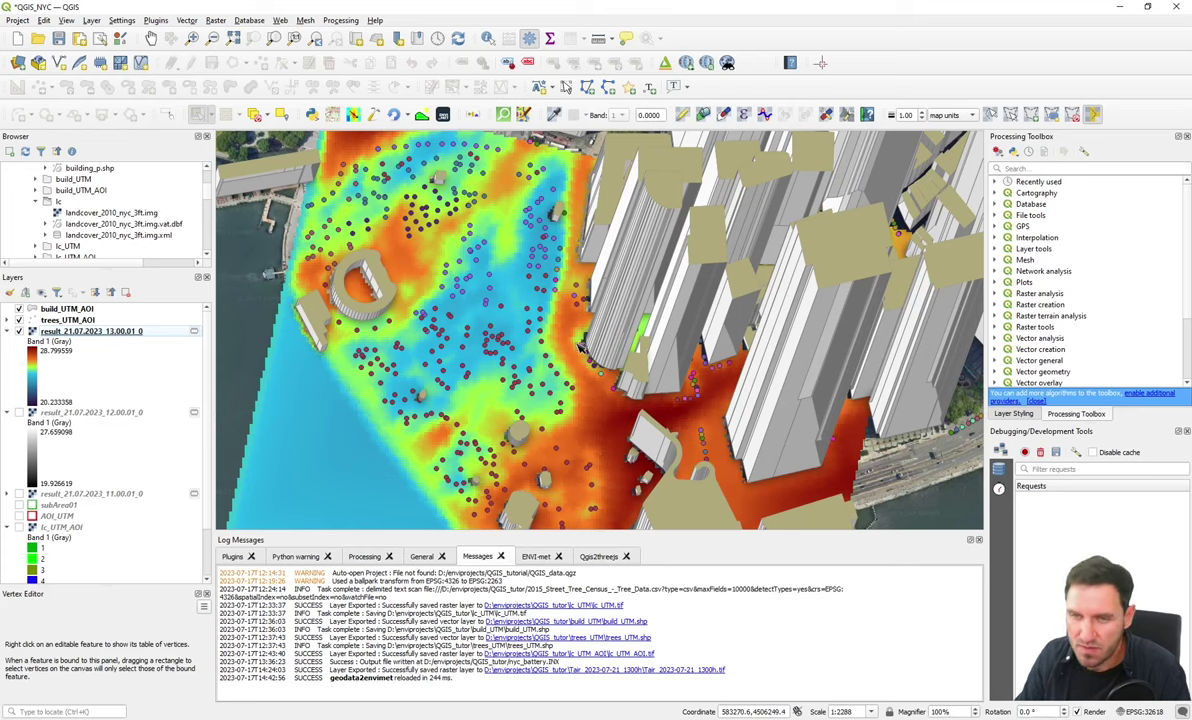
scroll(524, 381, down, 1)
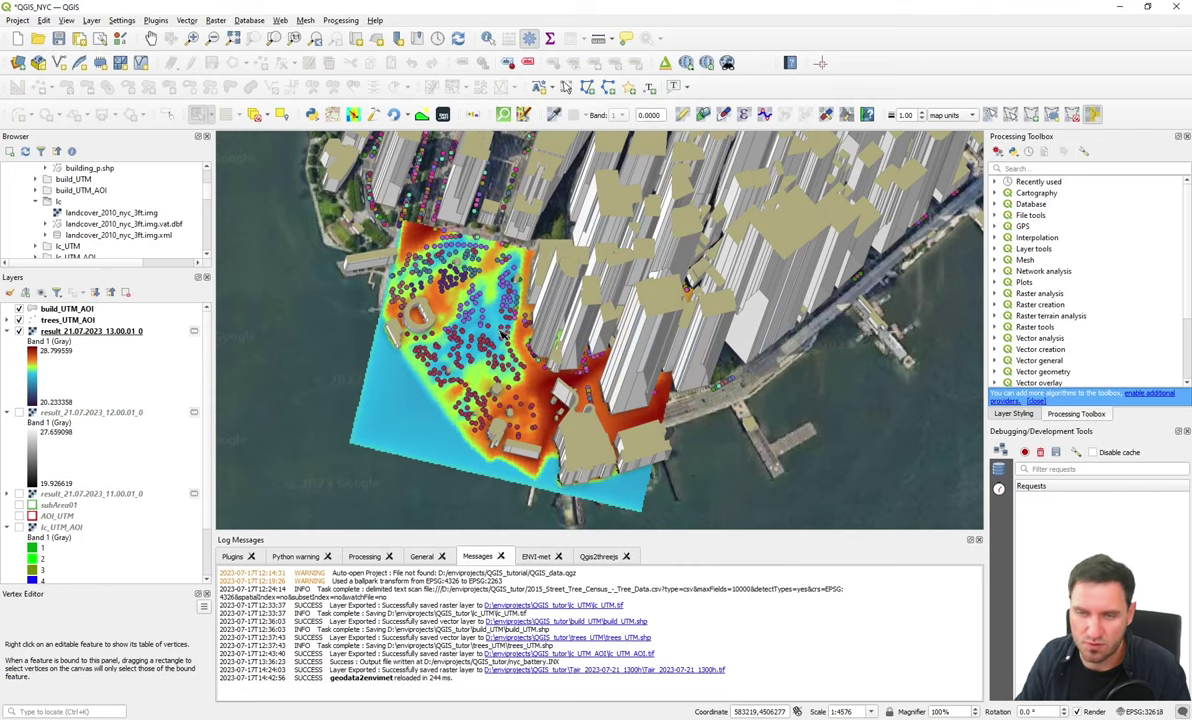
scroll(434, 347, up, 3)
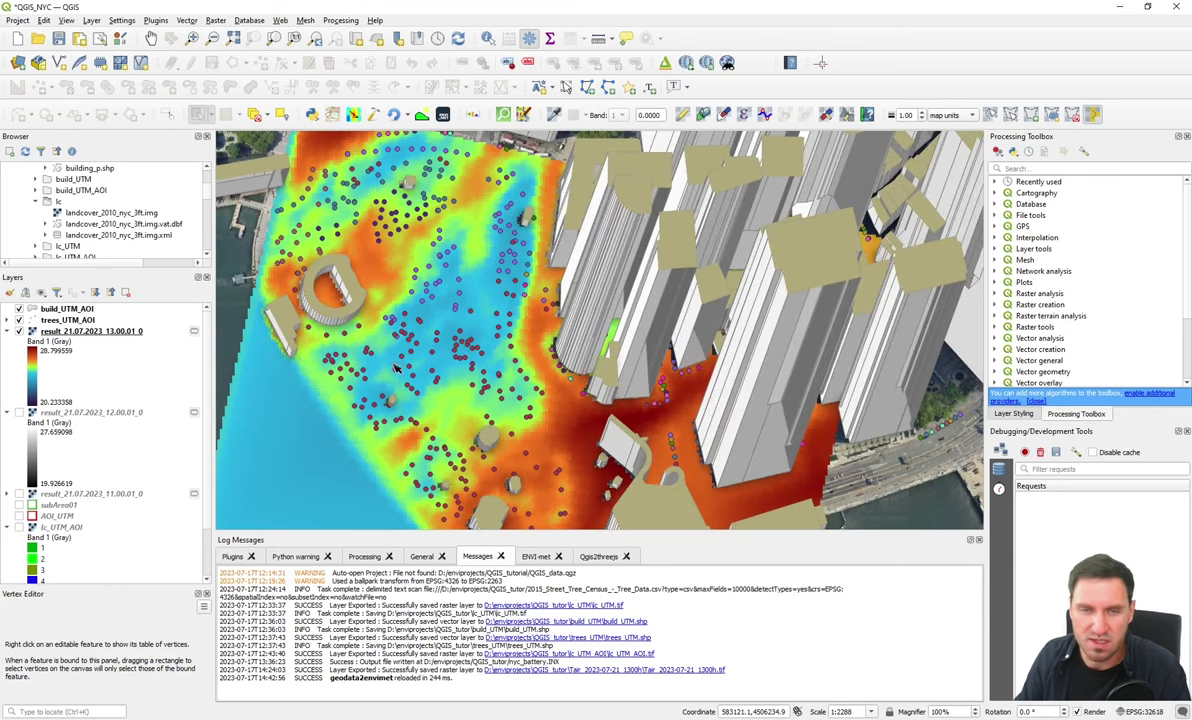
Start exporting the 13:00 result layer through Export > Save As
click(127, 333)
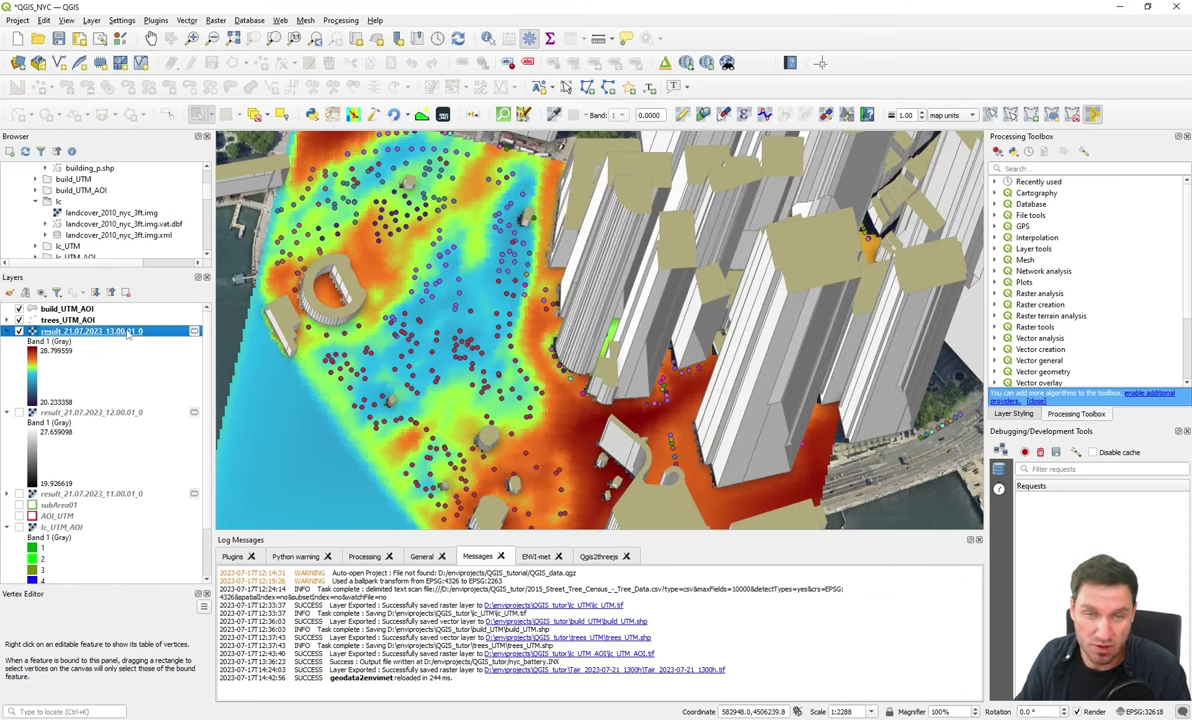
right_click(127, 333)
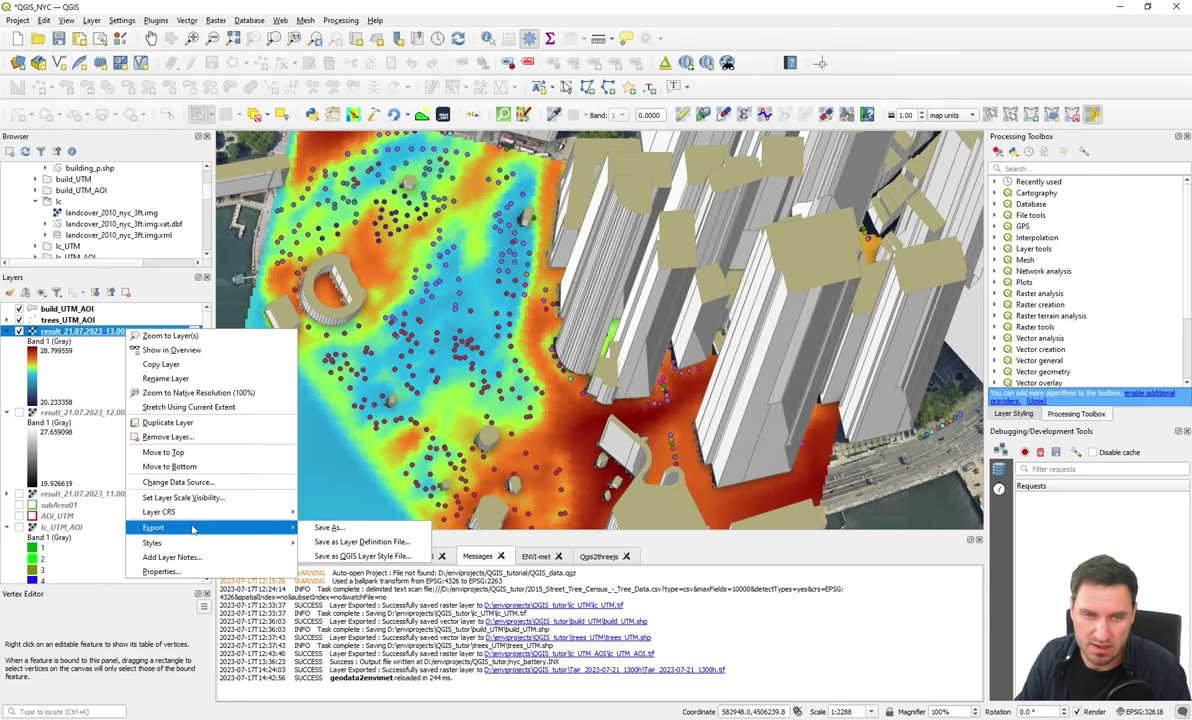
click(91, 342)
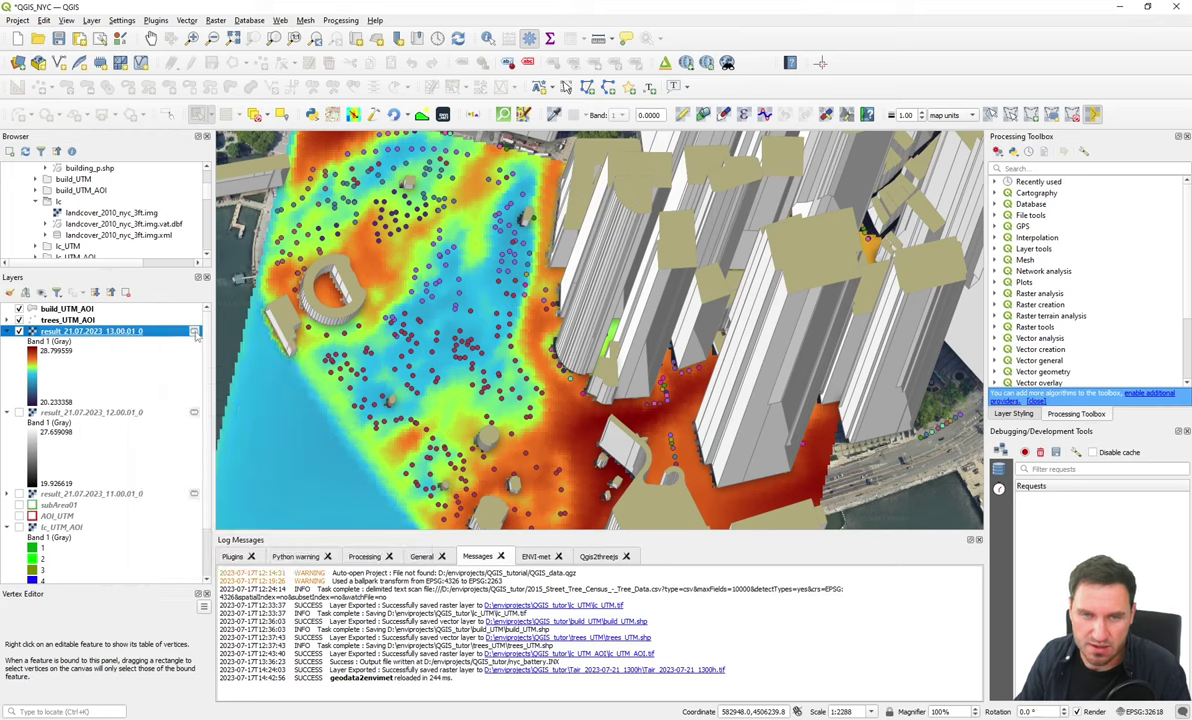
right_click(139, 332)
mouse_move(235, 537)
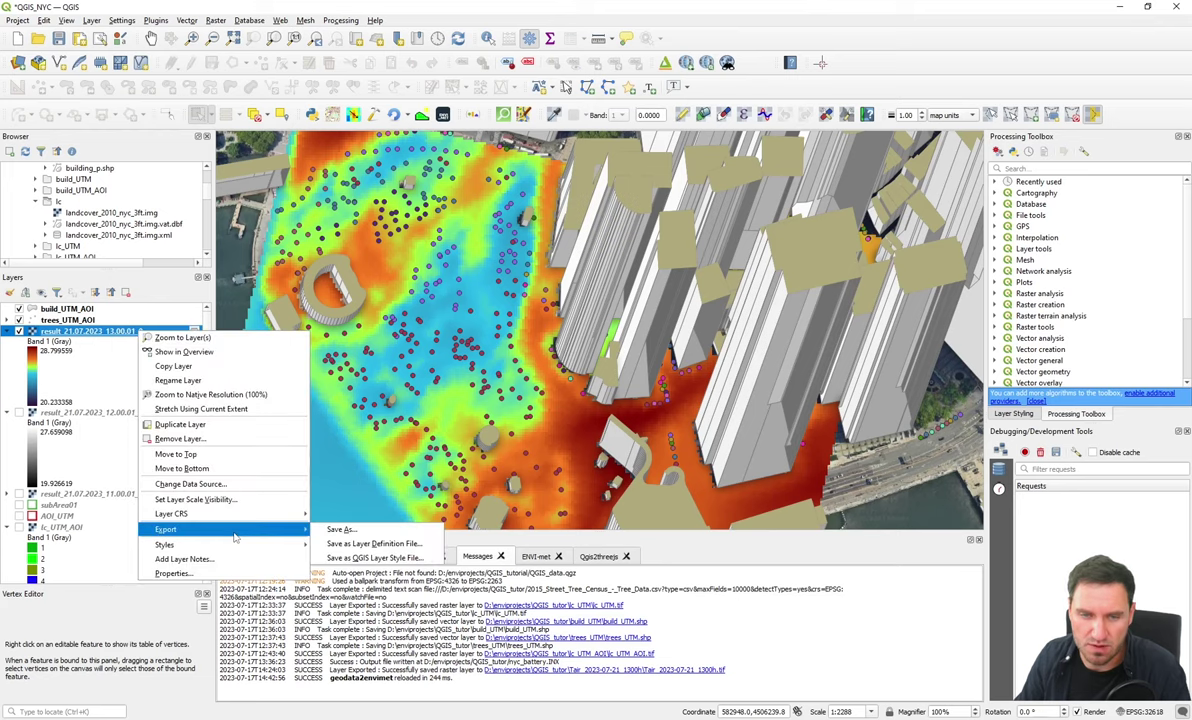
click(340, 529)
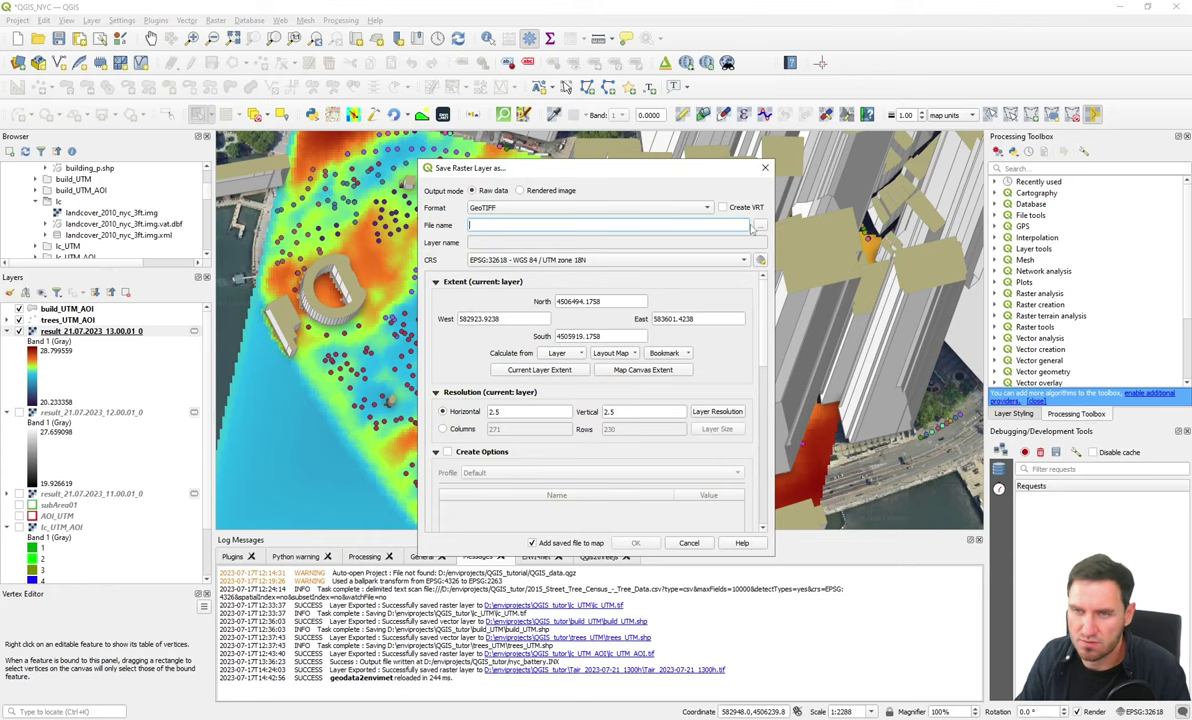
Save it as TAir_1300.tif in the QGIS_tutor folder and add it to the map
click(758, 226)
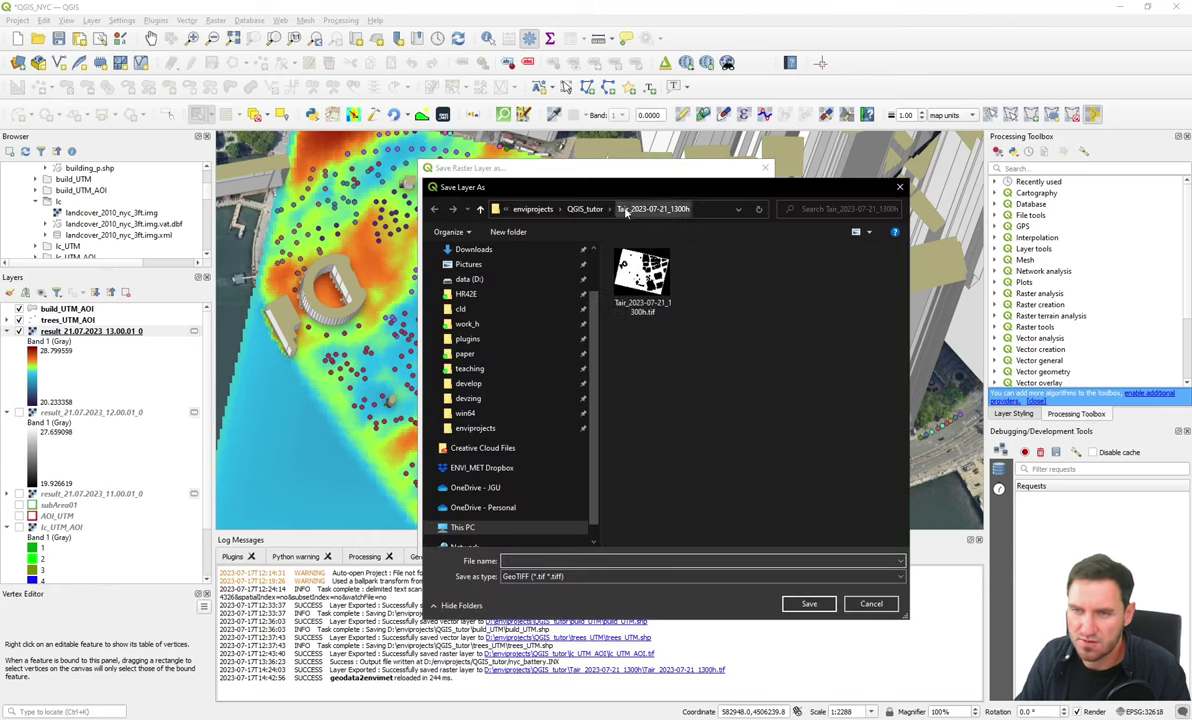
click(587, 209)
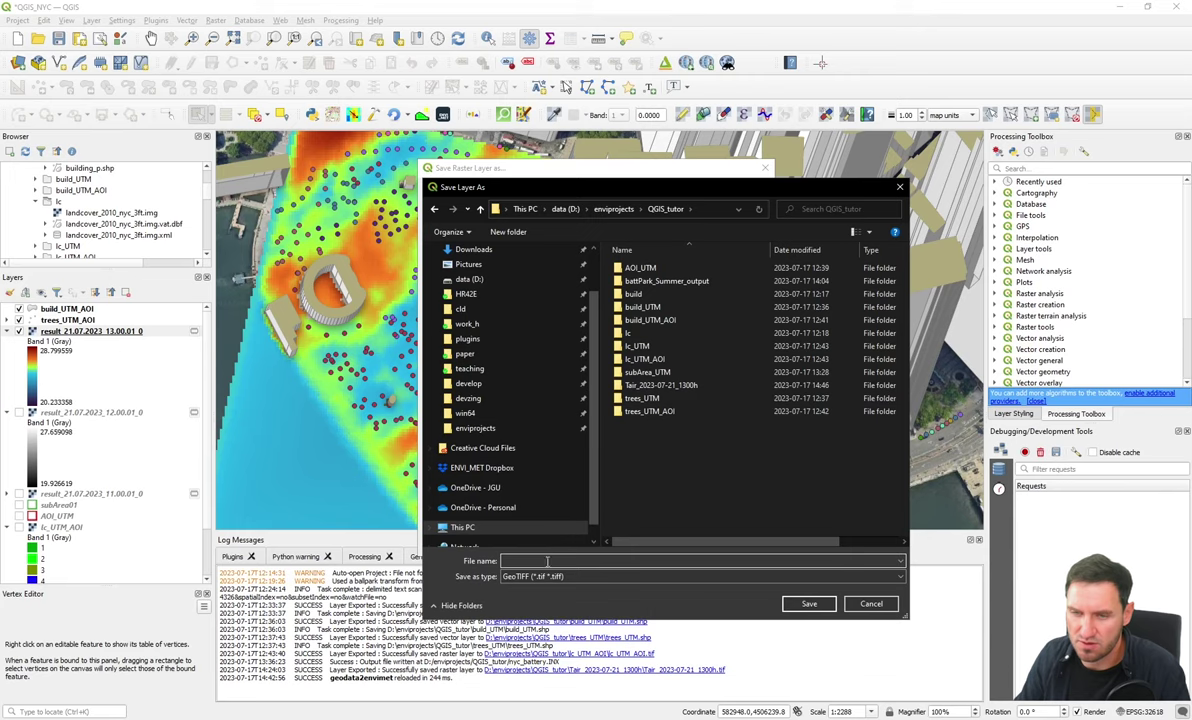
text(T)
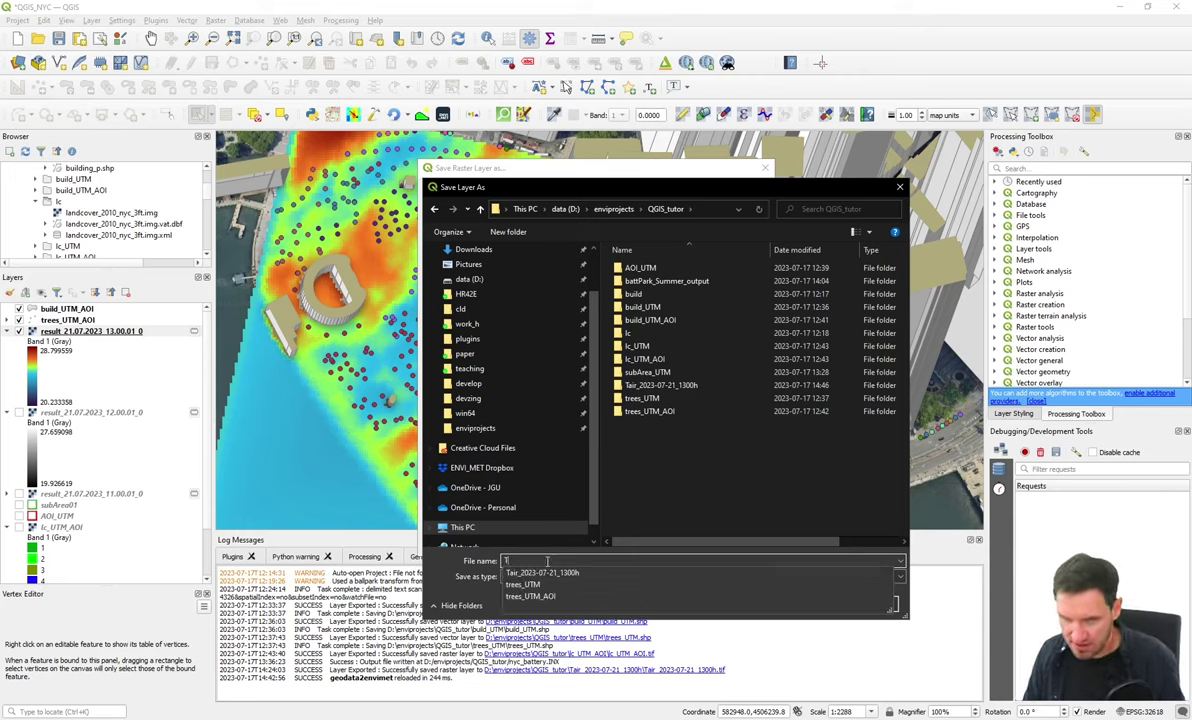
text(Air_1300)
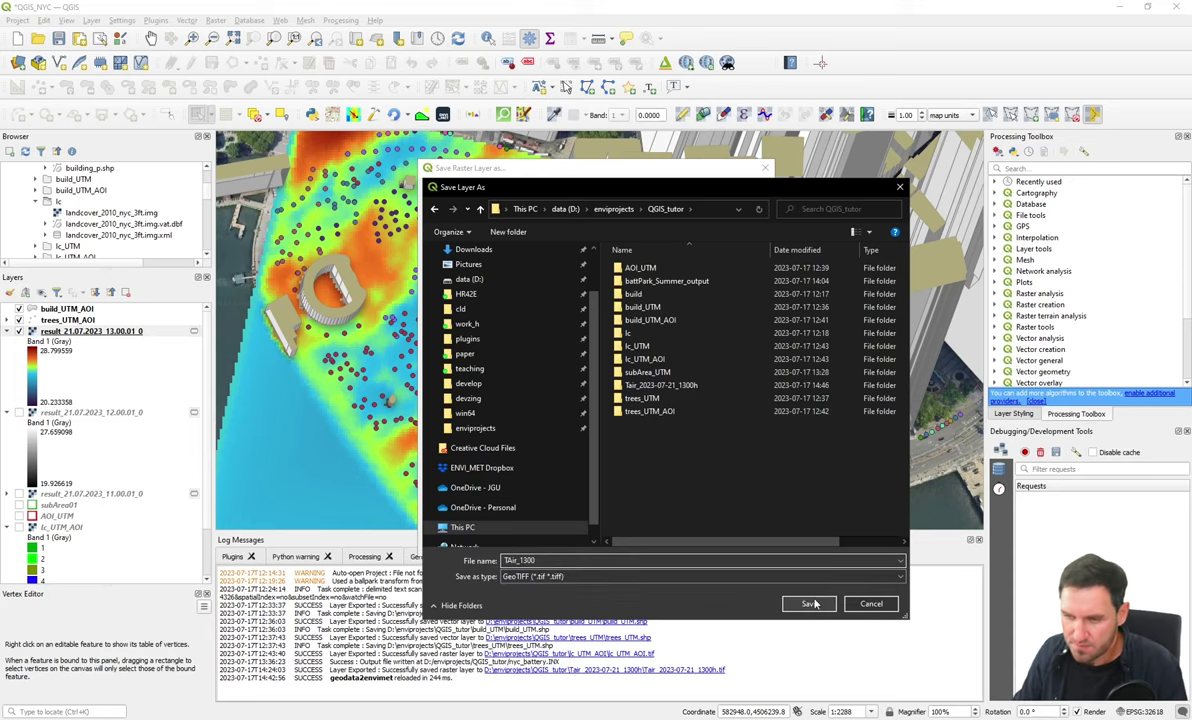
click(809, 603)
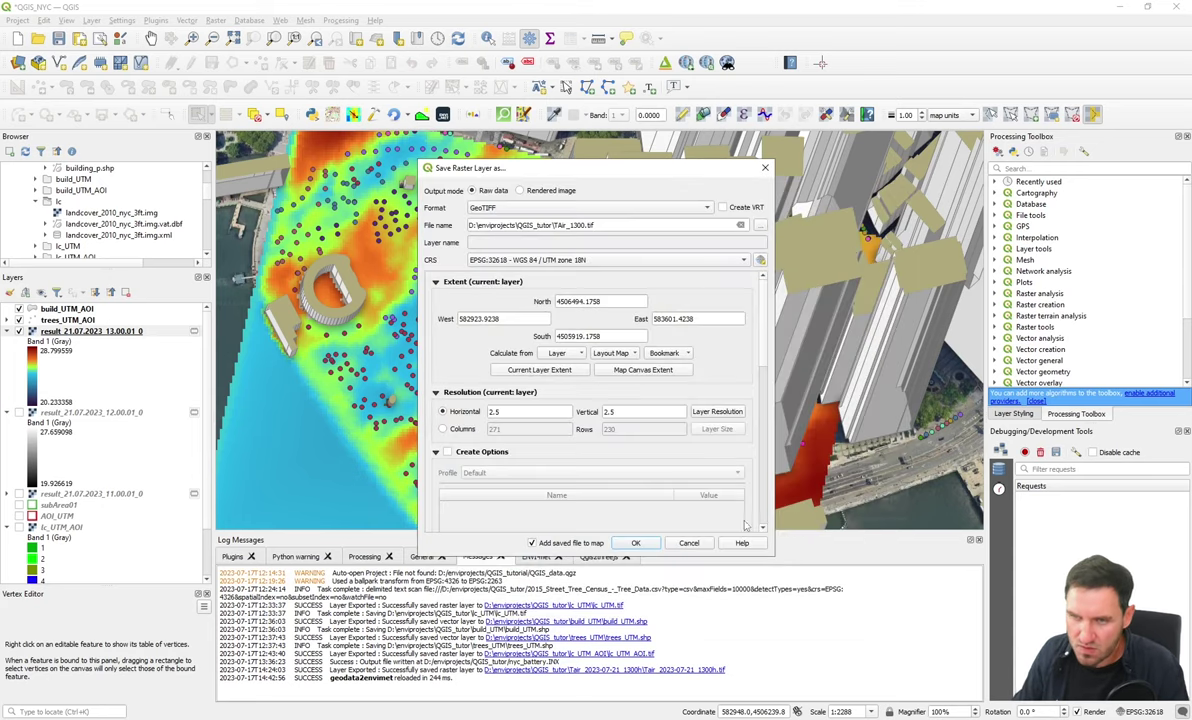
click(635, 543)
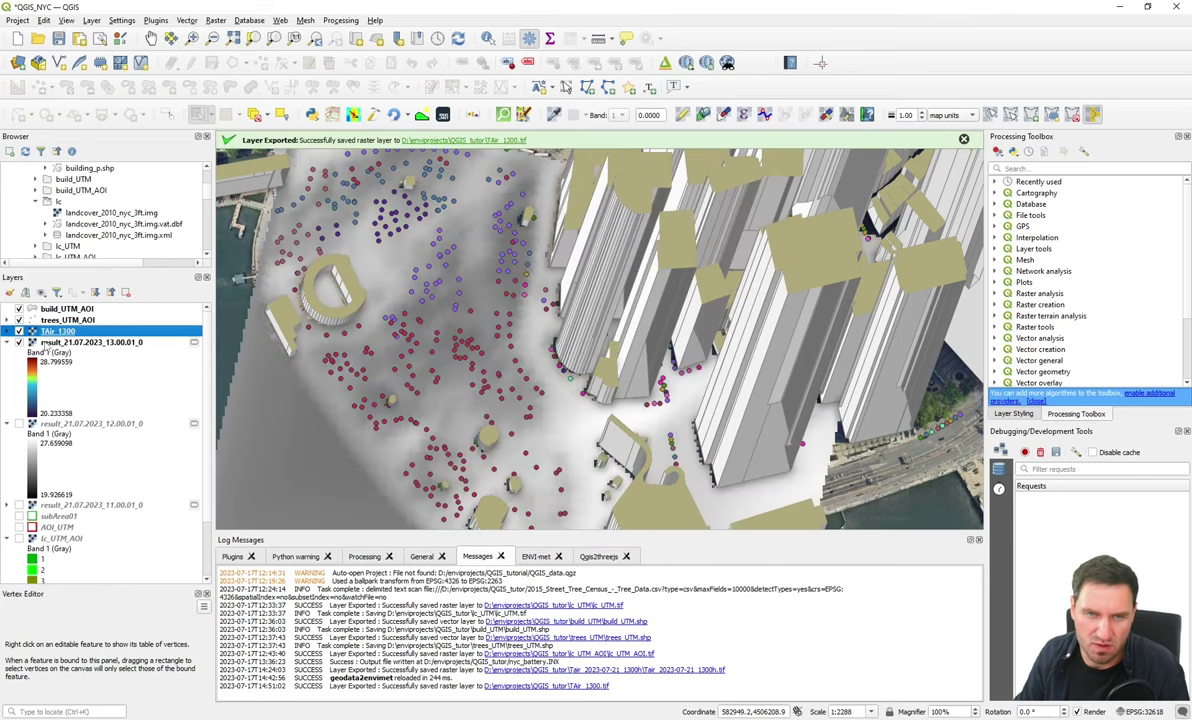
Switch TAir_1300 to Singleband pseudocolor and preview Equal Interval classes
double_click(58, 331)
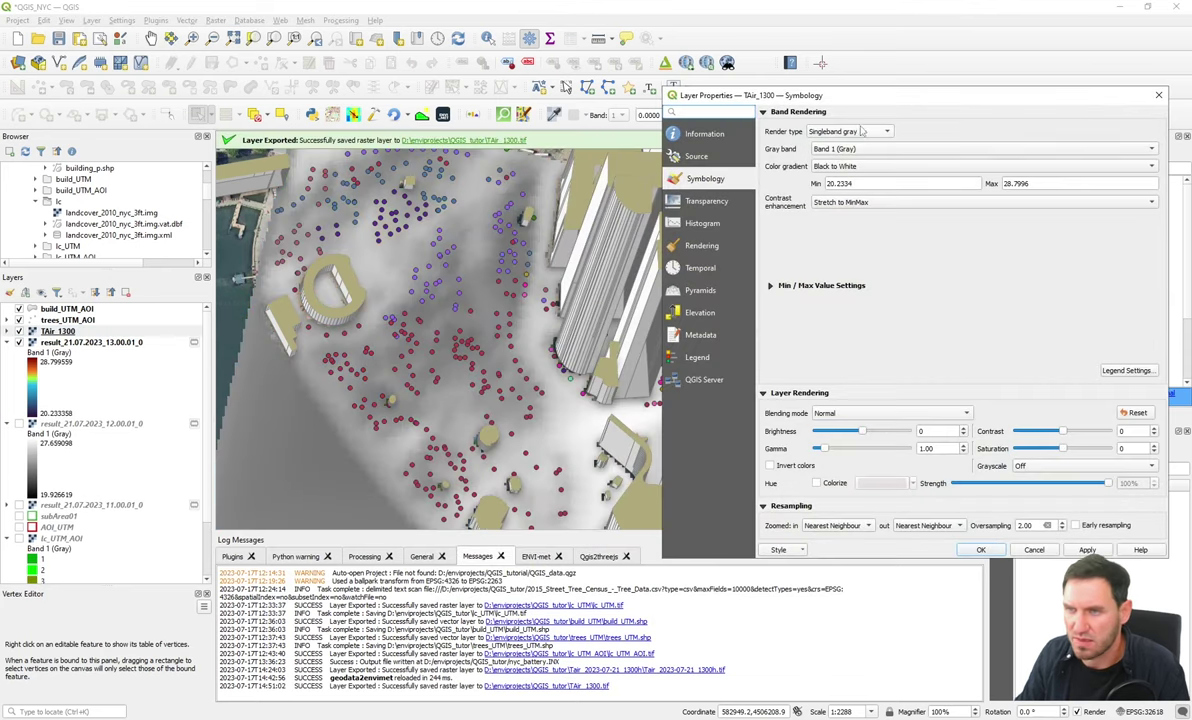
click(865, 134)
click(840, 141)
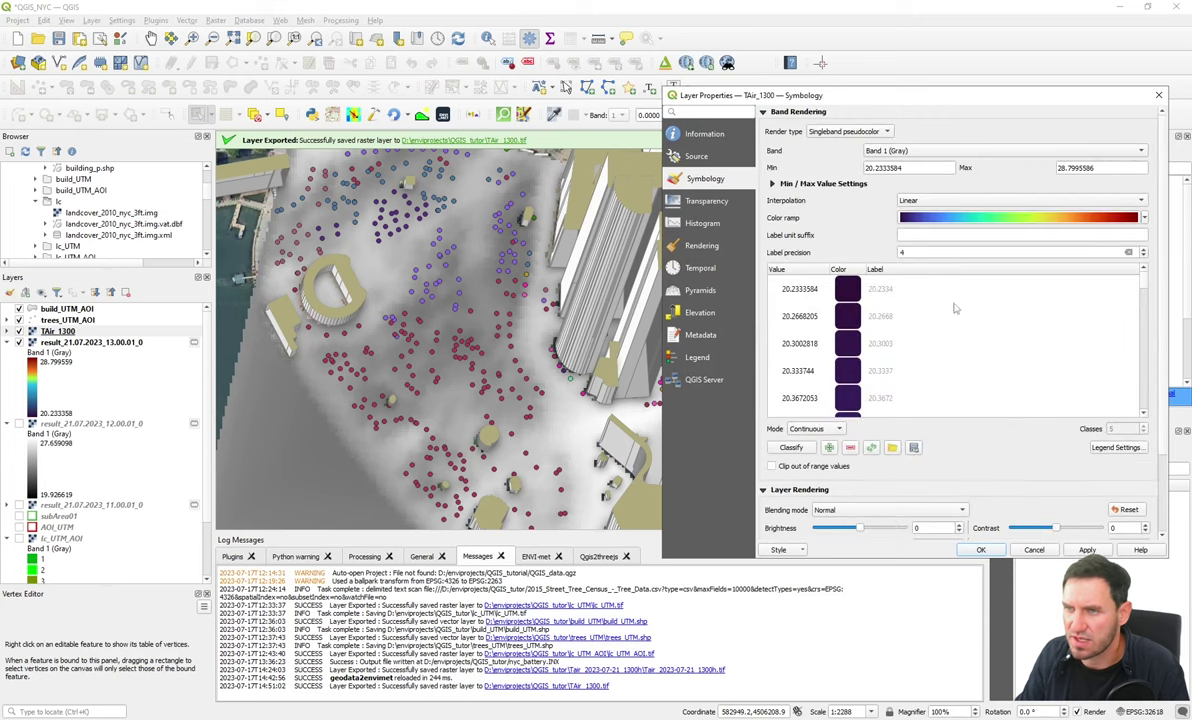
click(814, 429)
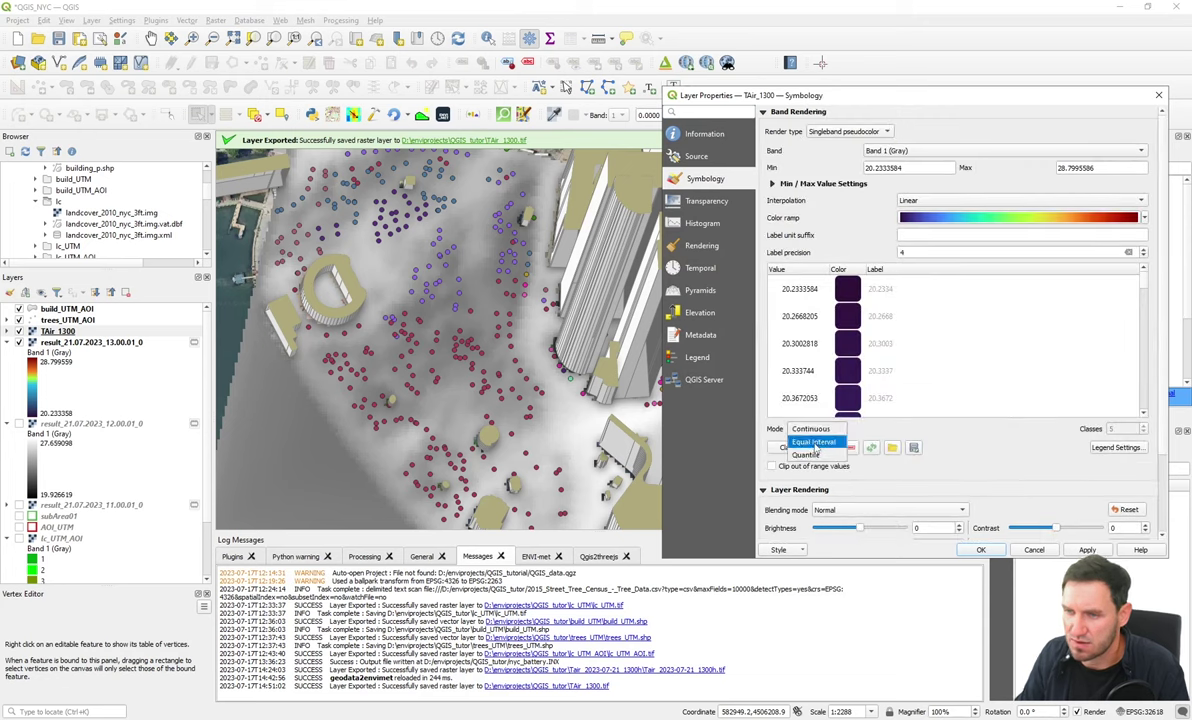
click(815, 443)
click(1104, 550)
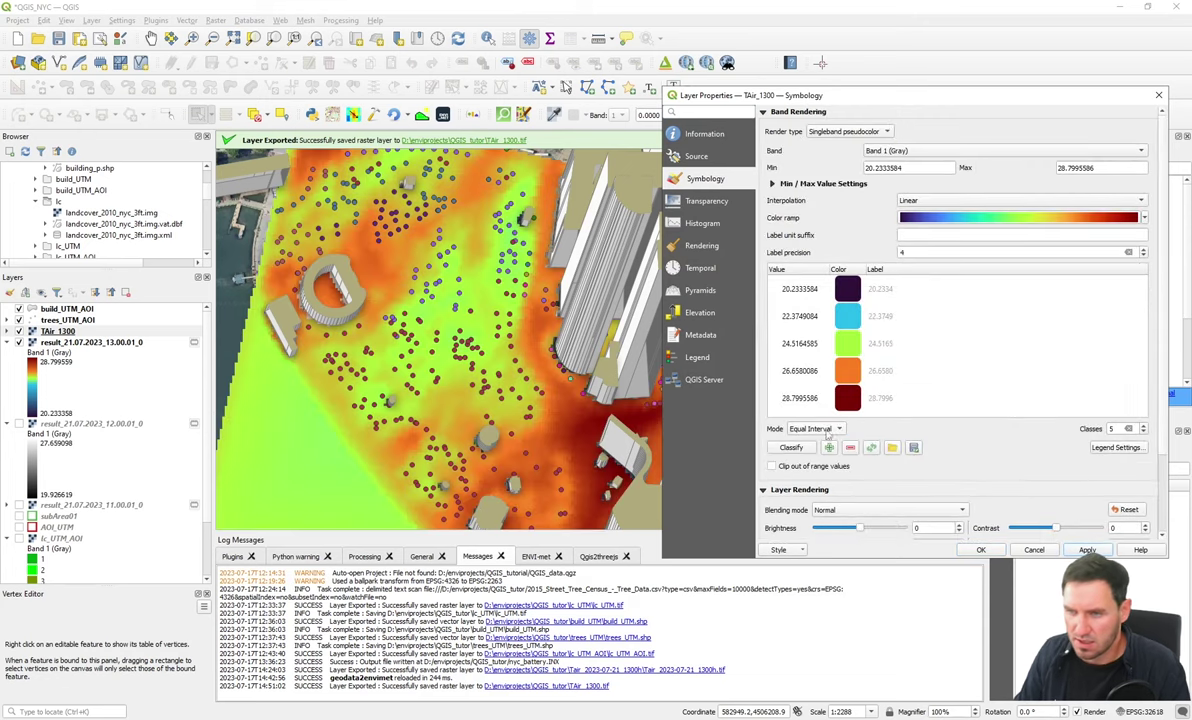
Reclassify TAir_1300 into Quantile classes and confirm the styling
click(838, 429)
click(815, 443)
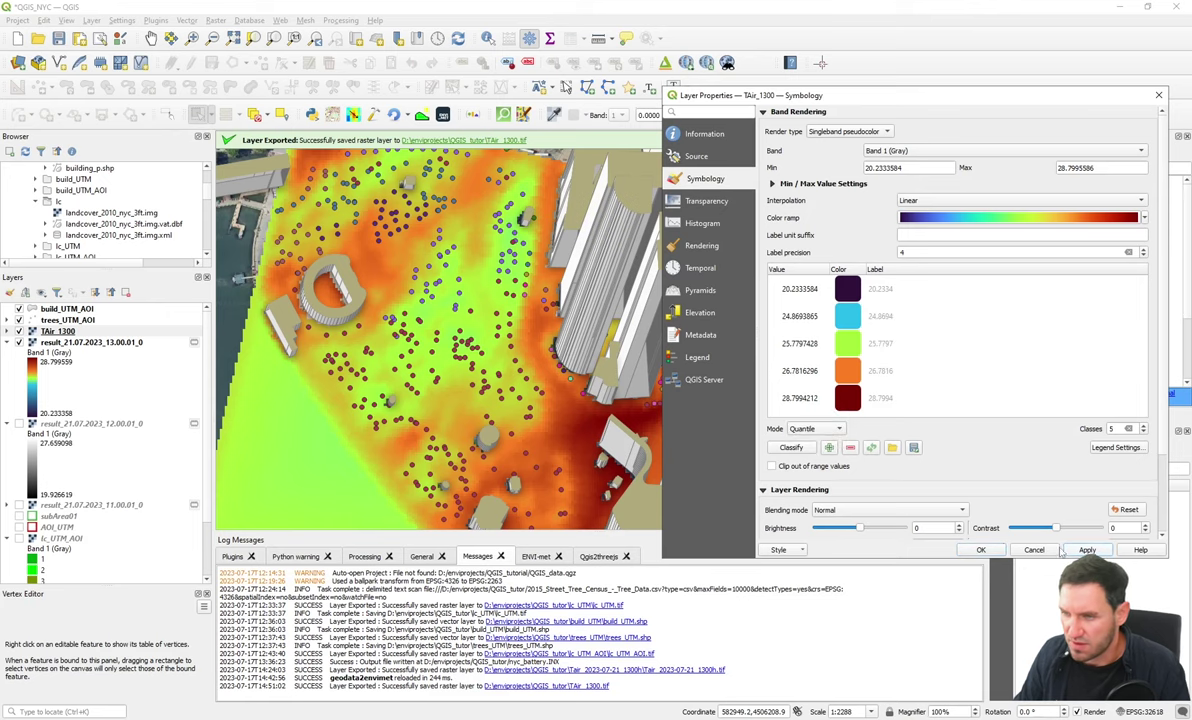
click(1087, 550)
click(981, 550)
scroll(483, 375, down, 1)
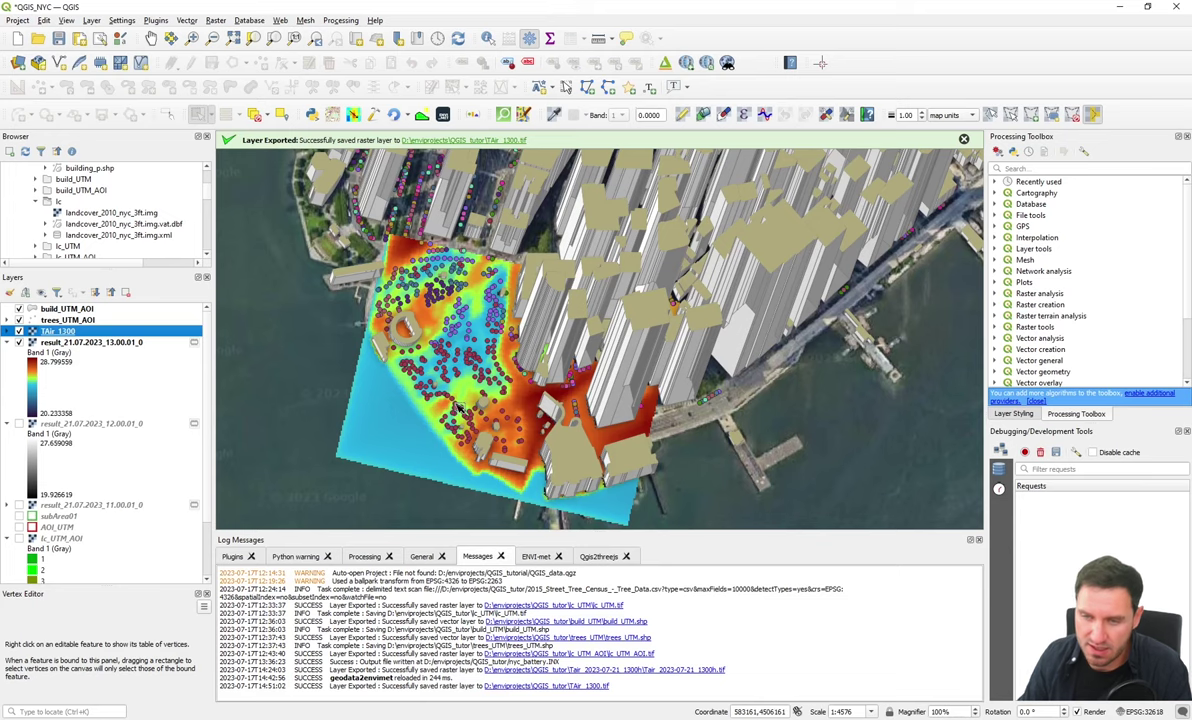
Create an empty print layout titled BattPark1300_Tair from the Layout Manager
drag(467, 373, 487, 352)
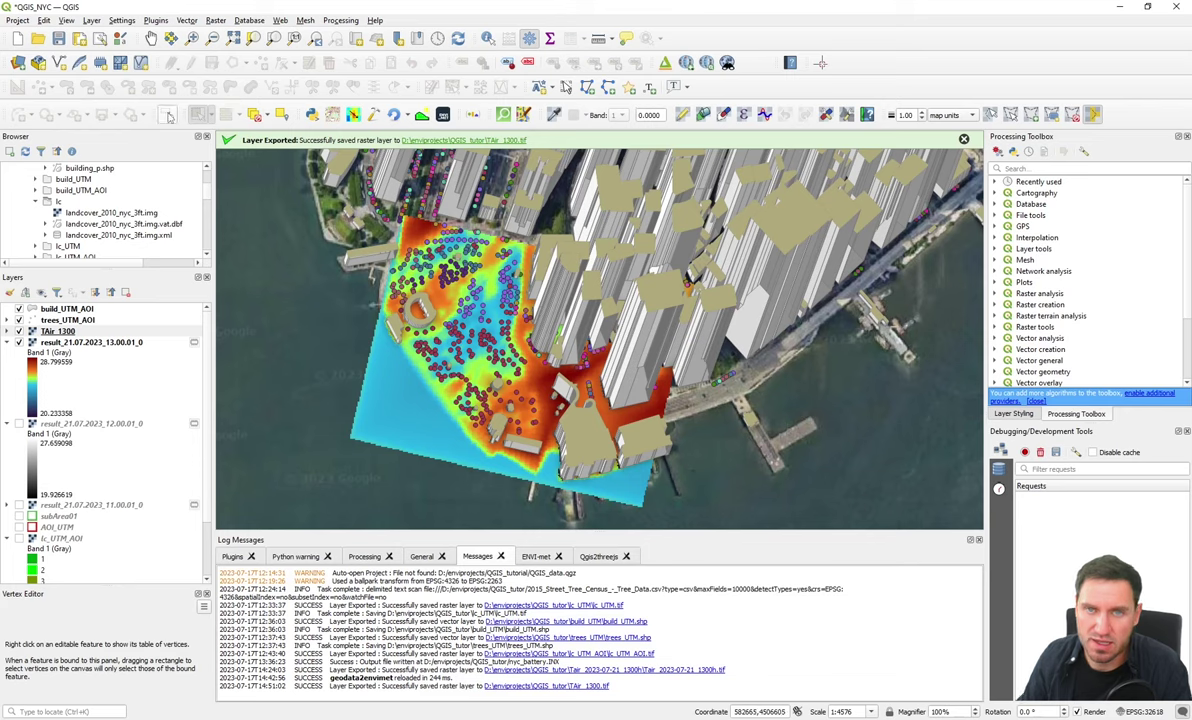
click(101, 39)
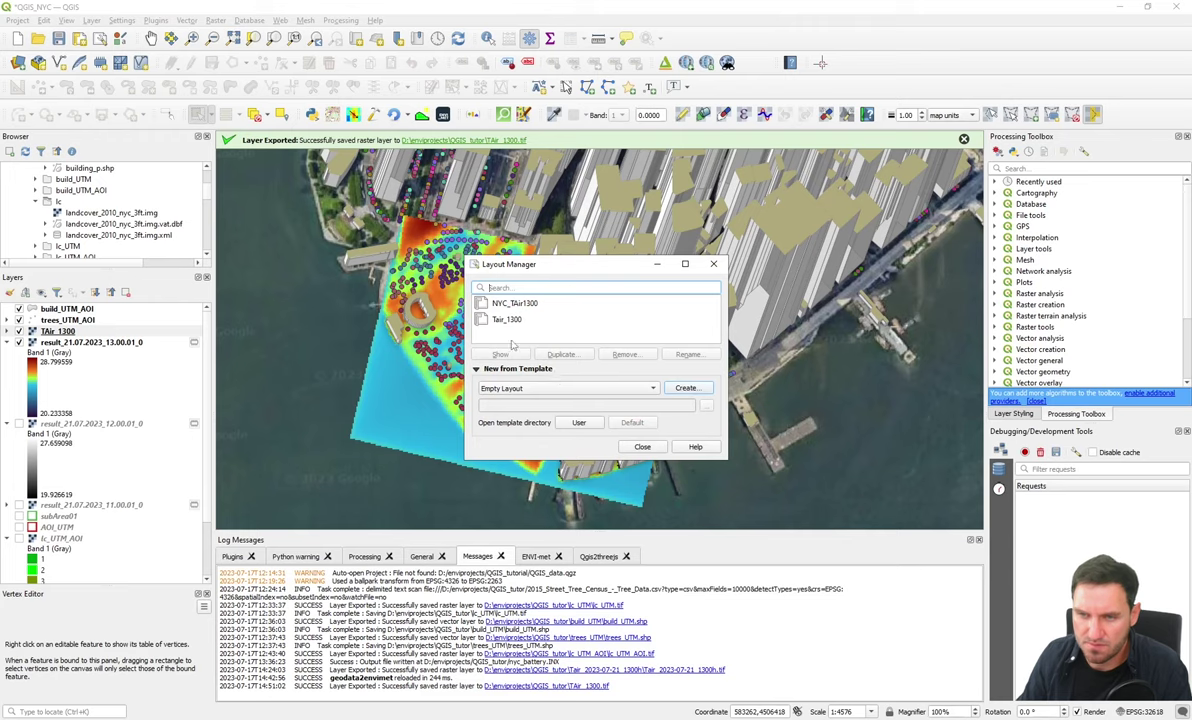
click(684, 391)
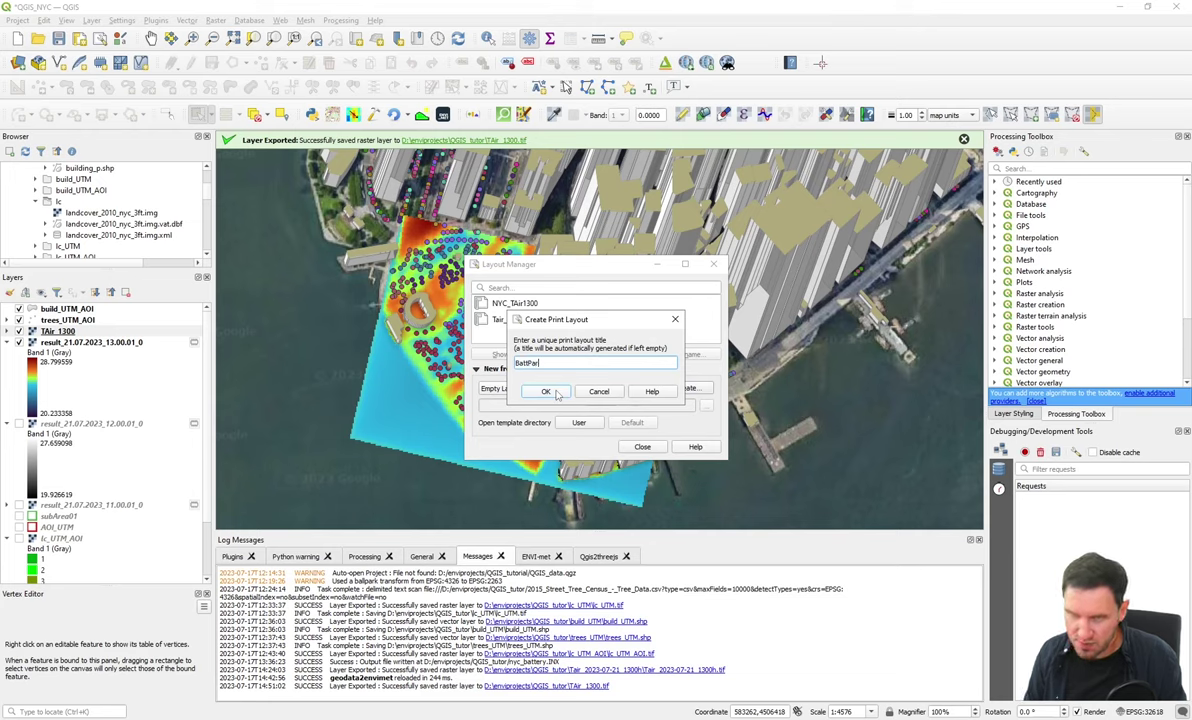
text(BattPark13)
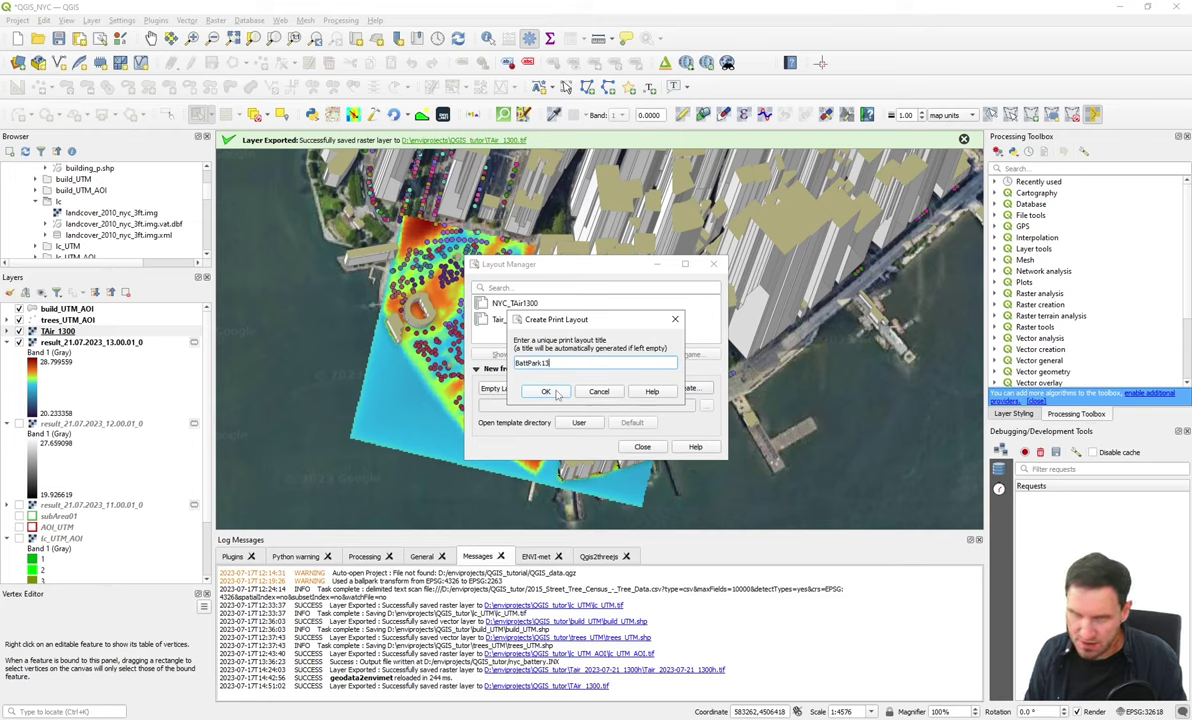
text(-0_Tair)
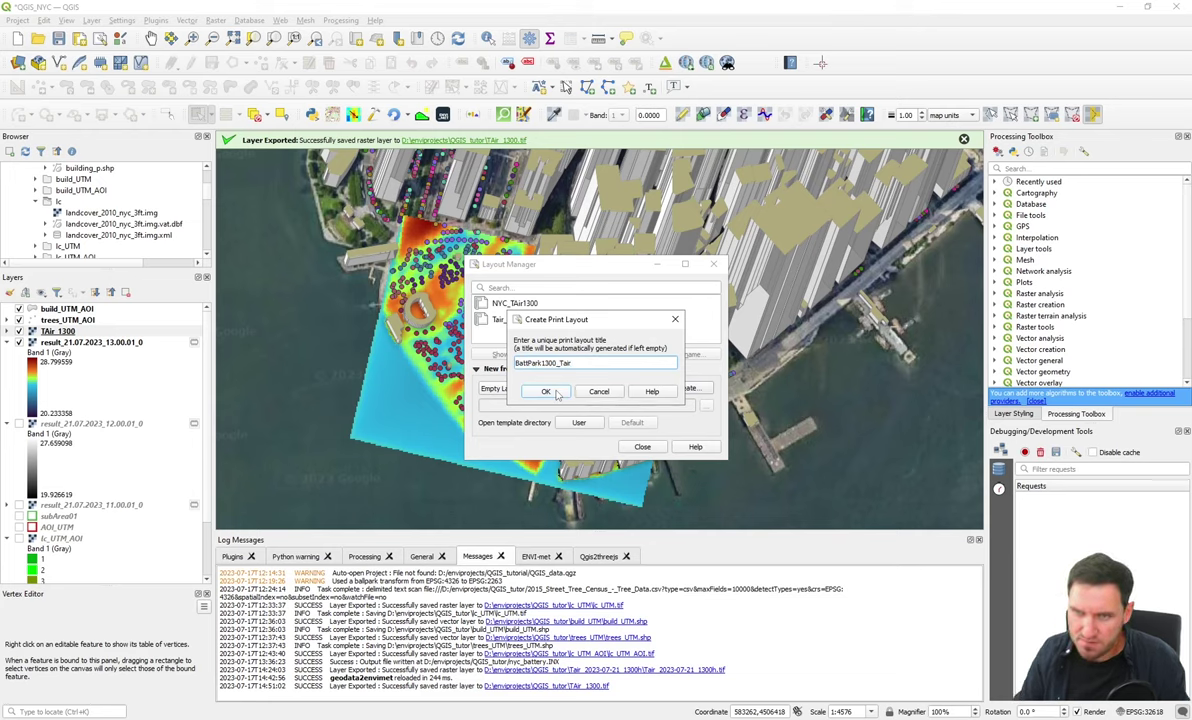
click(557, 394)
drag(517, 104, 532, 45)
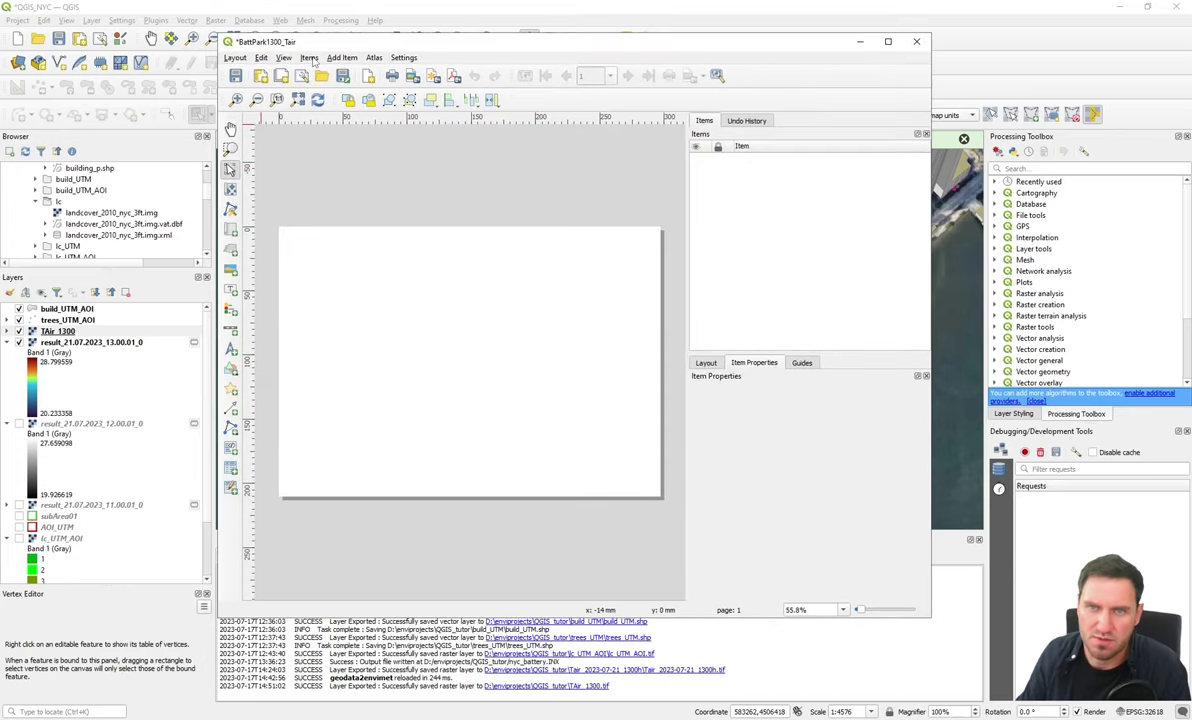
Draw the map frame on the upper-left of the page with a scale bar just below it
click(341, 57)
click(335, 72)
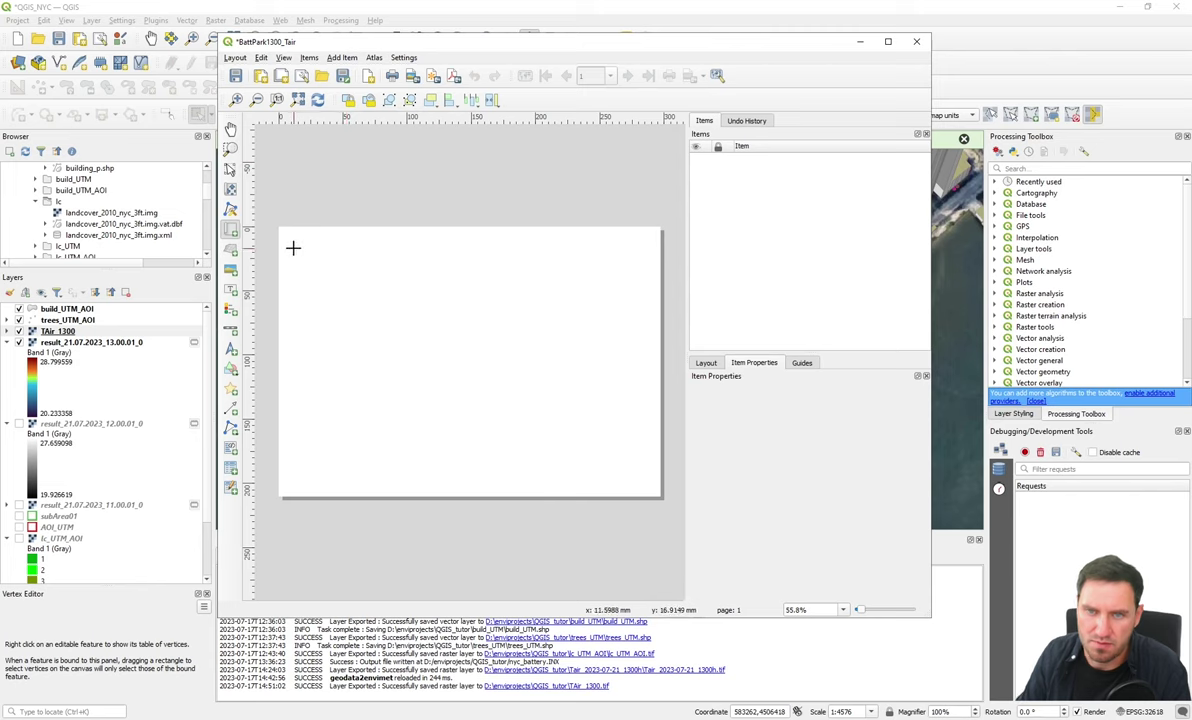
drag(293, 248, 557, 440)
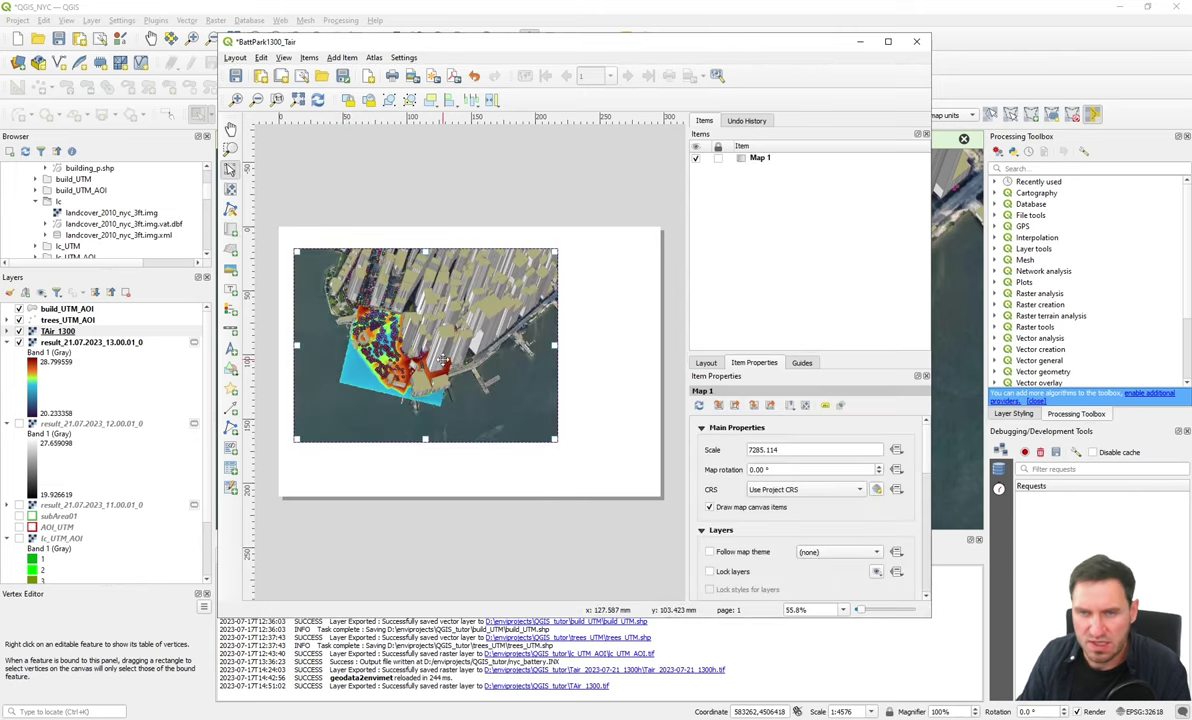
click(341, 57)
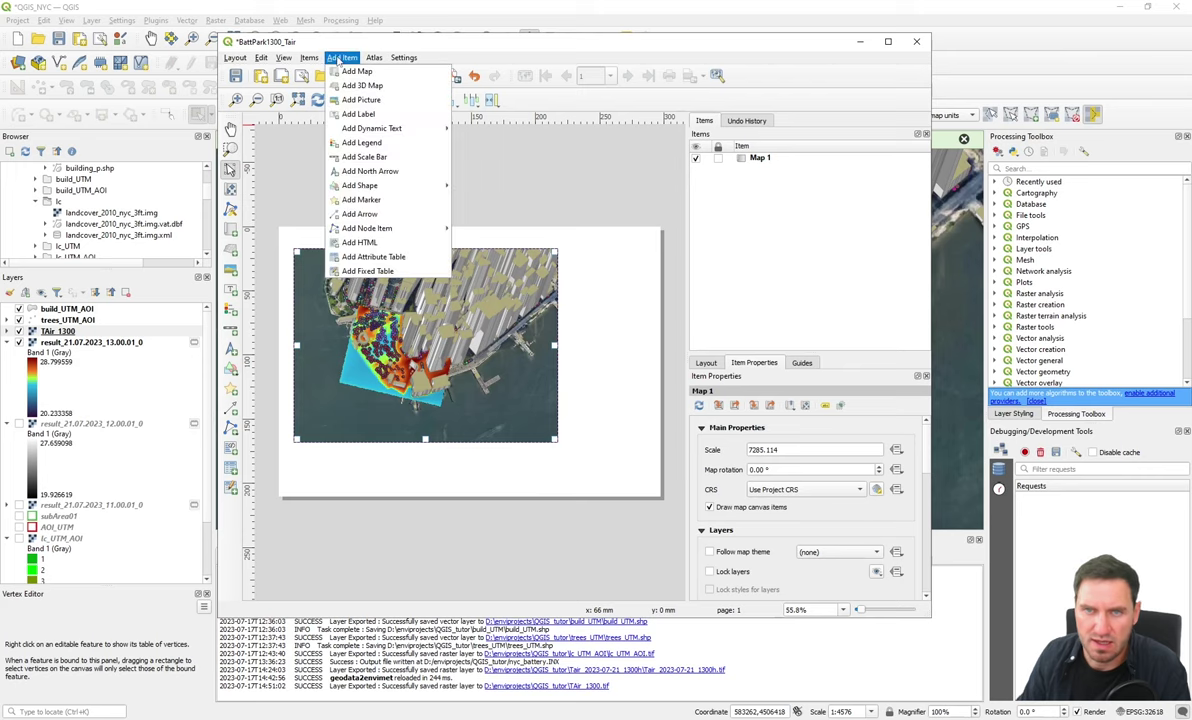
click(372, 157)
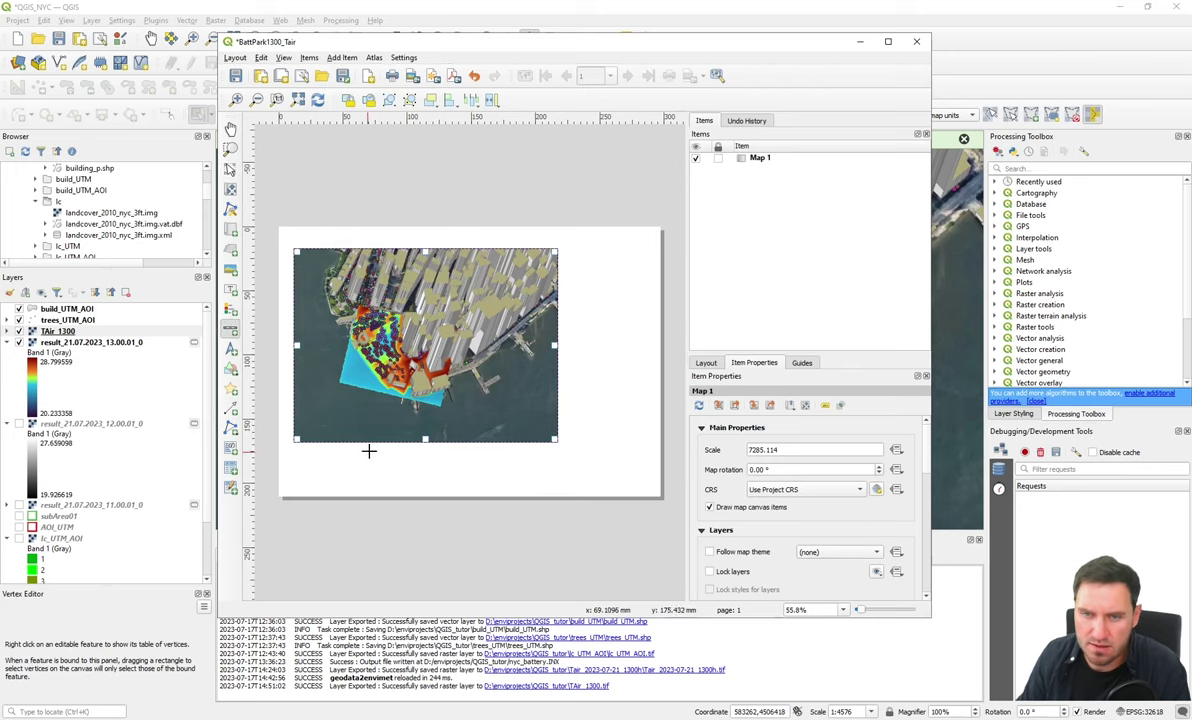
drag(369, 451, 482, 463)
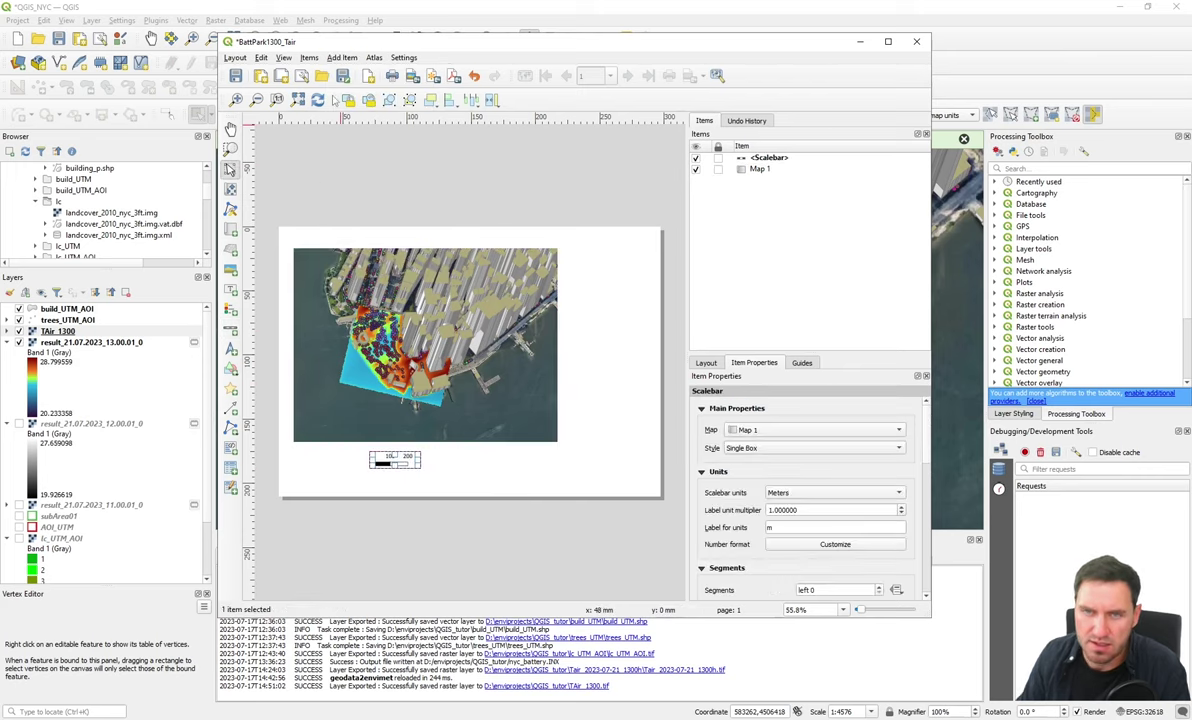
Add a north arrow at the map's top-left corner and a legend to the right of the map
click(309, 58)
mouse_move(342, 57)
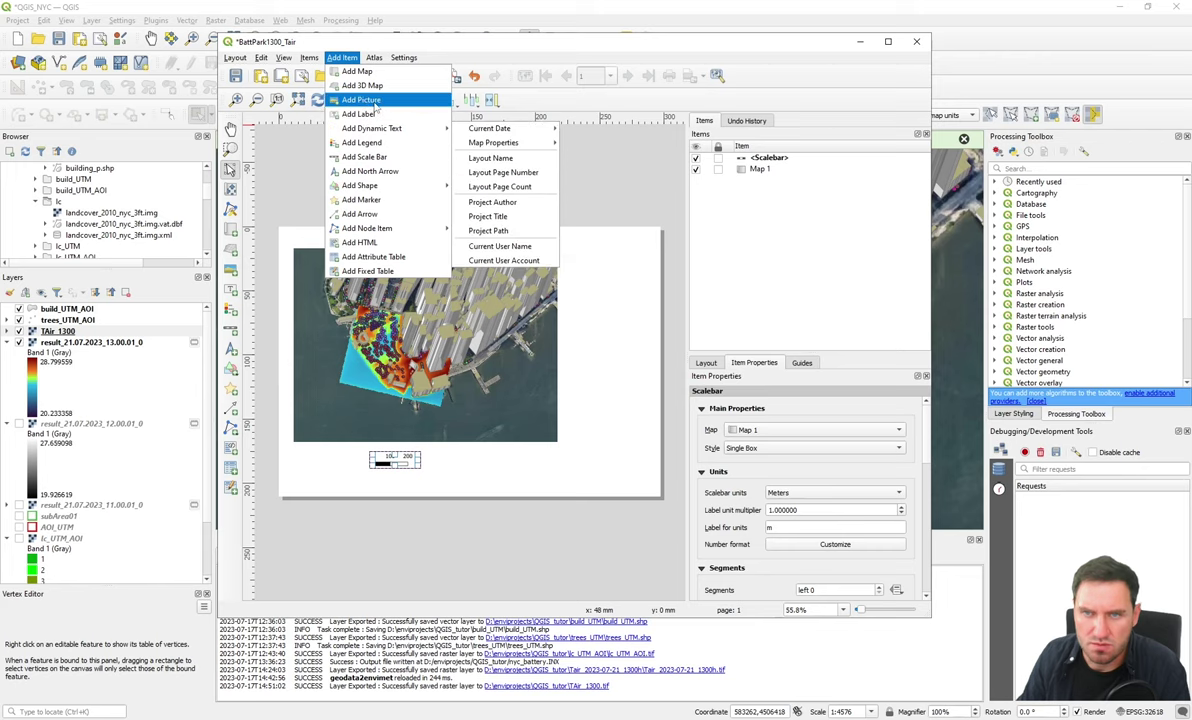
click(370, 171)
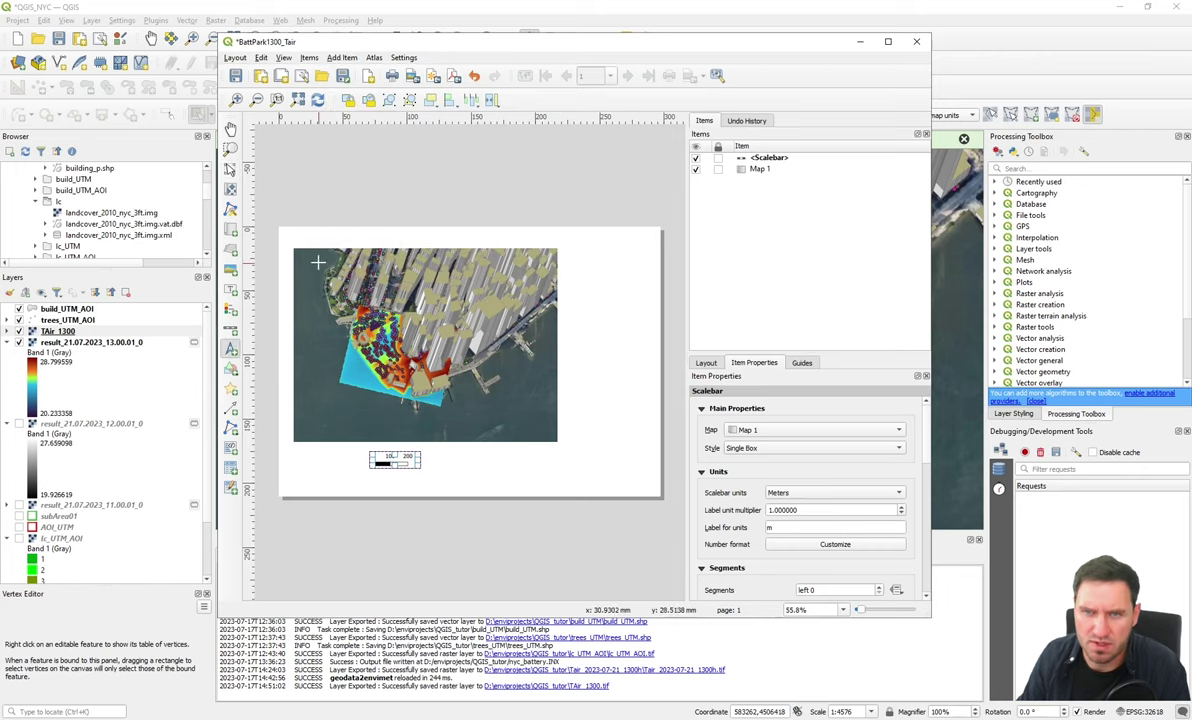
drag(295, 250, 328, 288)
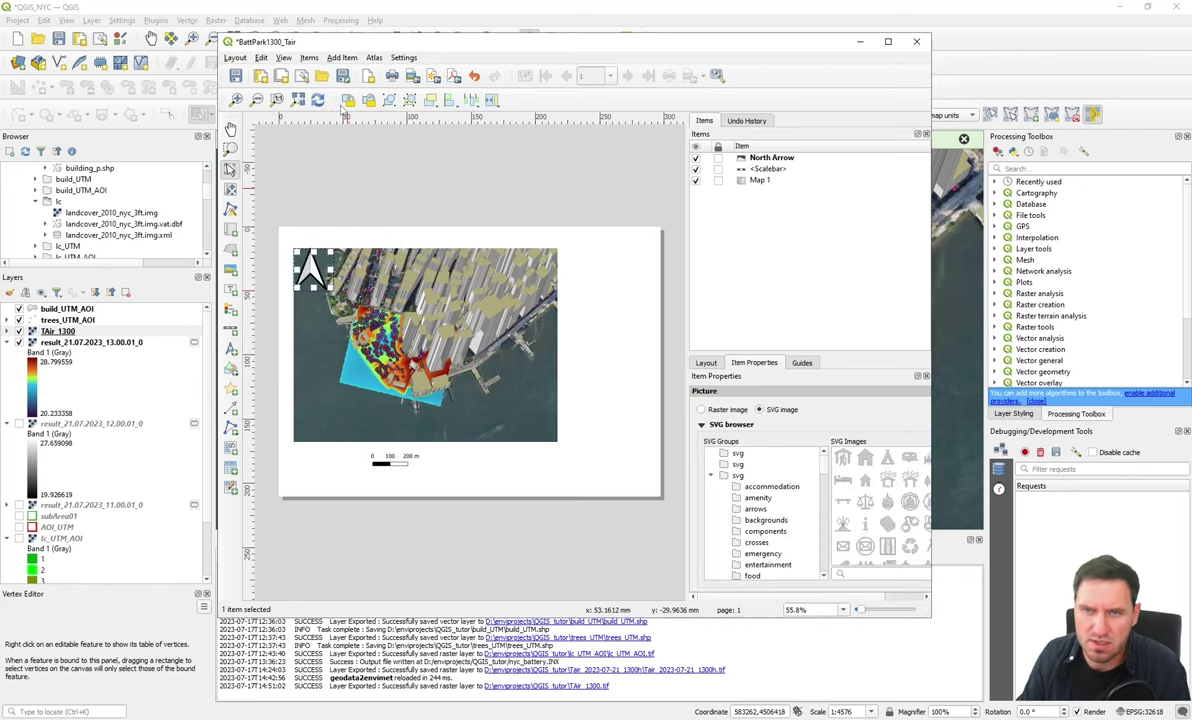
click(343, 58)
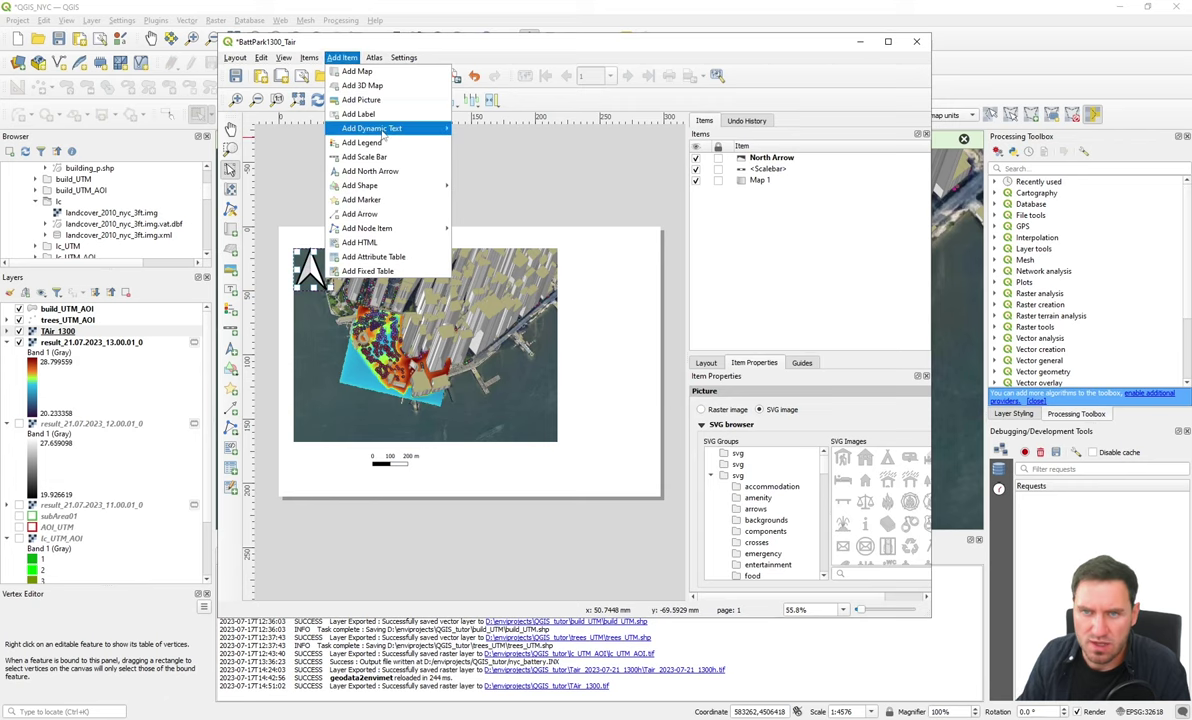
click(396, 143)
drag(565, 249, 640, 383)
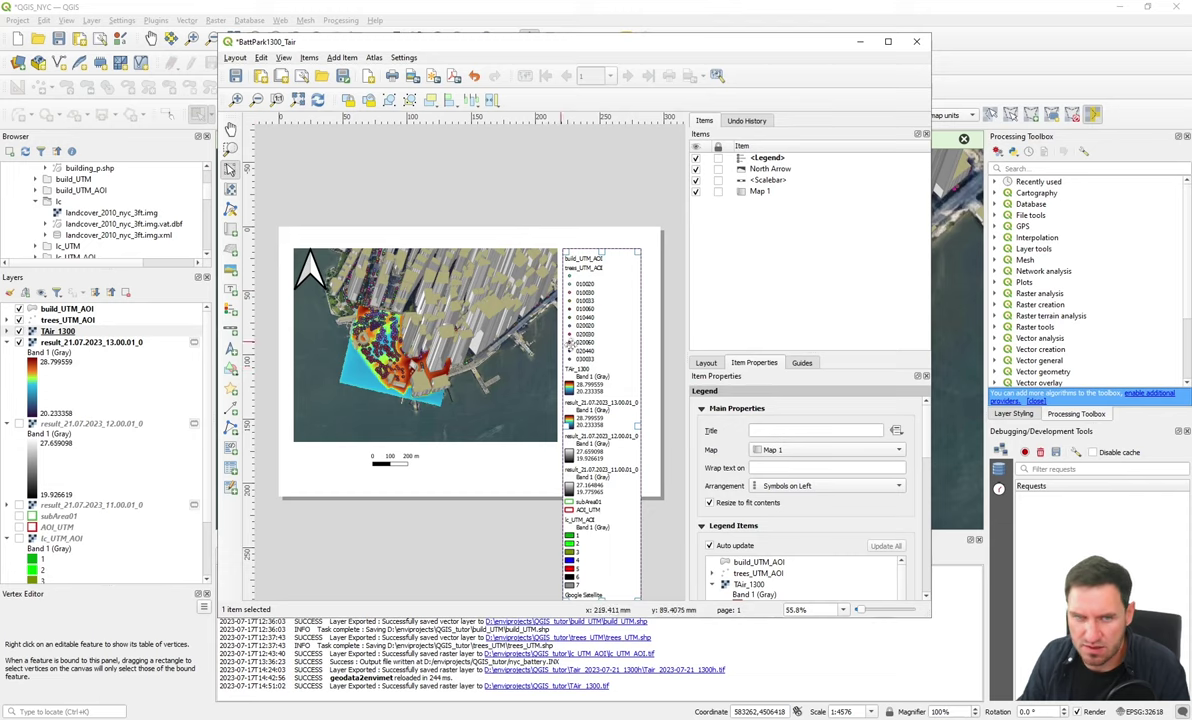
Tick 'Only show items inside linked map' in the legend's Item Properties
scroll(880, 519, down, 5)
scroll(860, 512, down, 3)
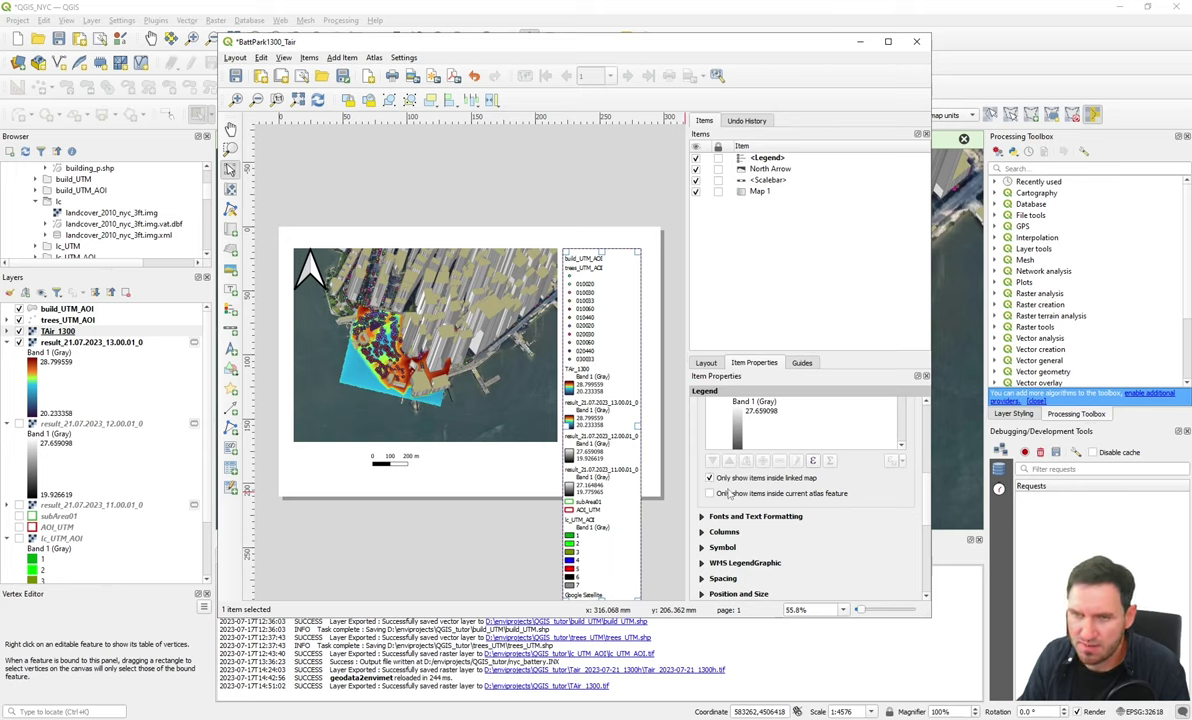
click(731, 494)
click(600, 447)
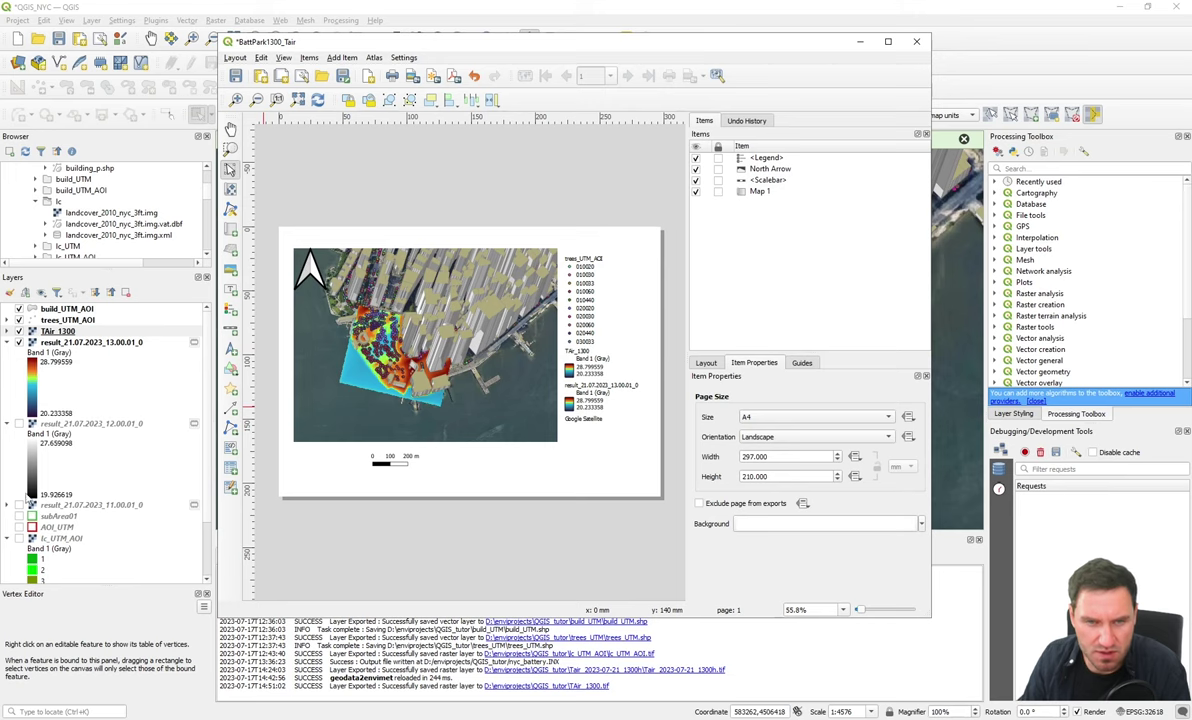
Re-apply the linked-map filter so the legend lists only trees_UTM_AOI, TAir_1300 and Google Satellite
click(21, 330)
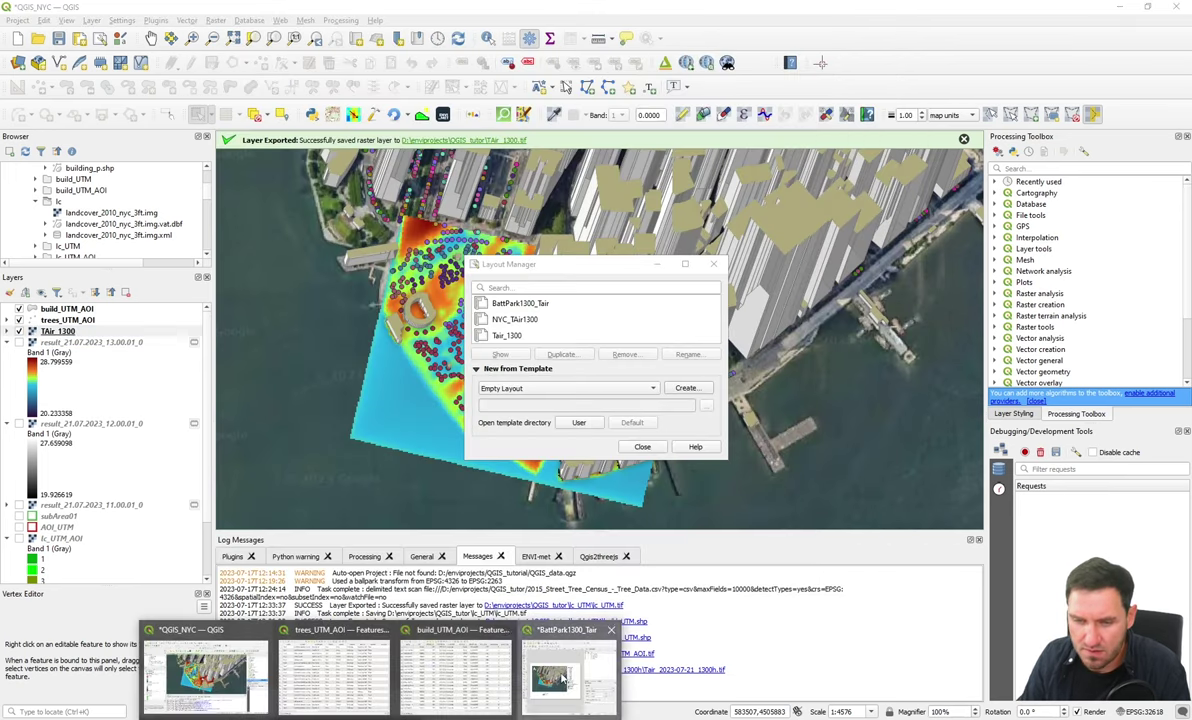
click(612, 685)
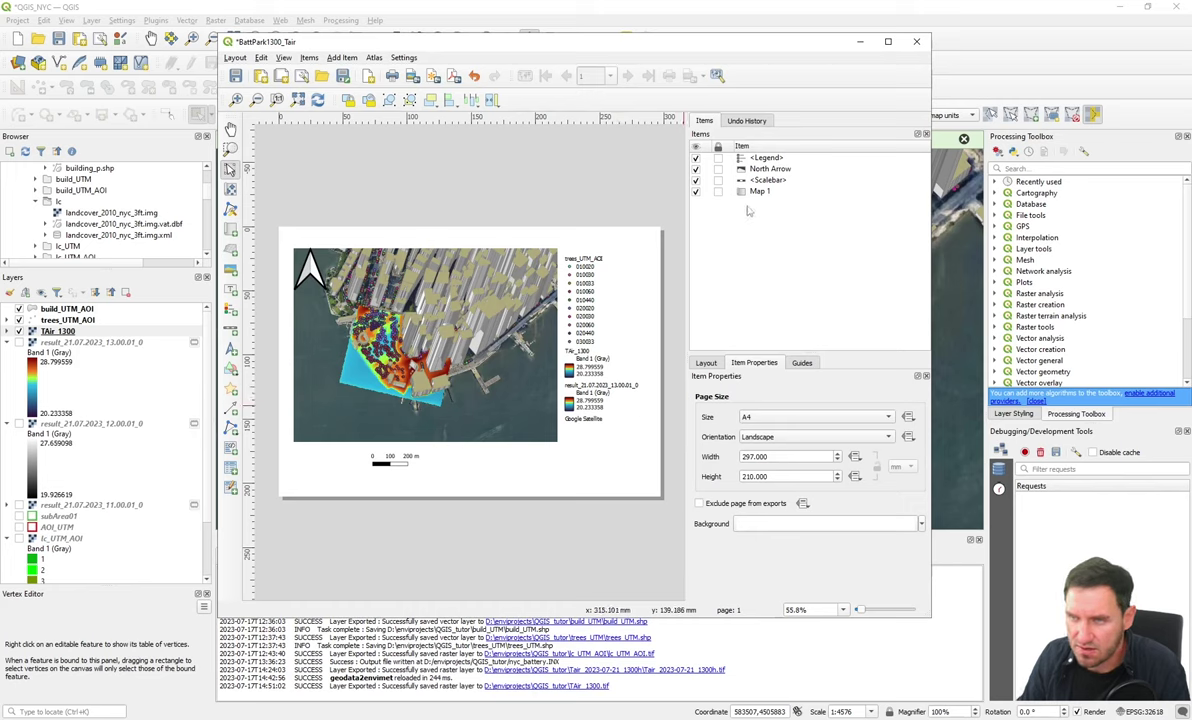
click(768, 158)
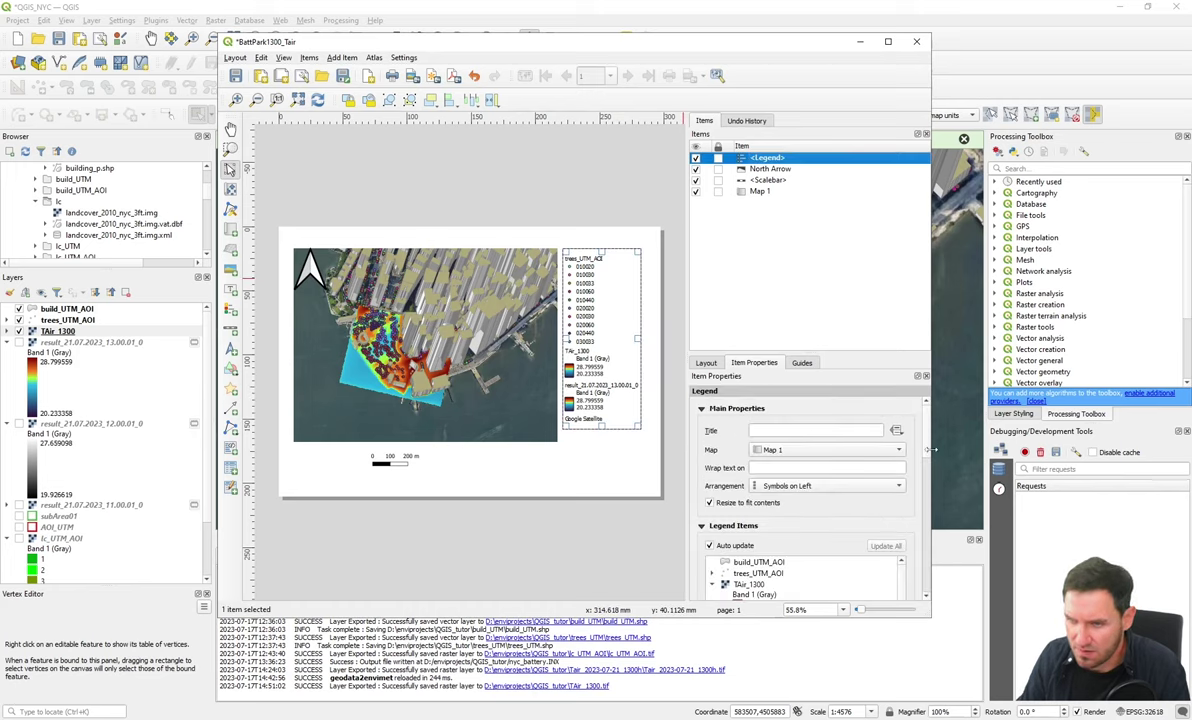
scroll(927, 468, down, 2)
scroll(927, 468, down, 3)
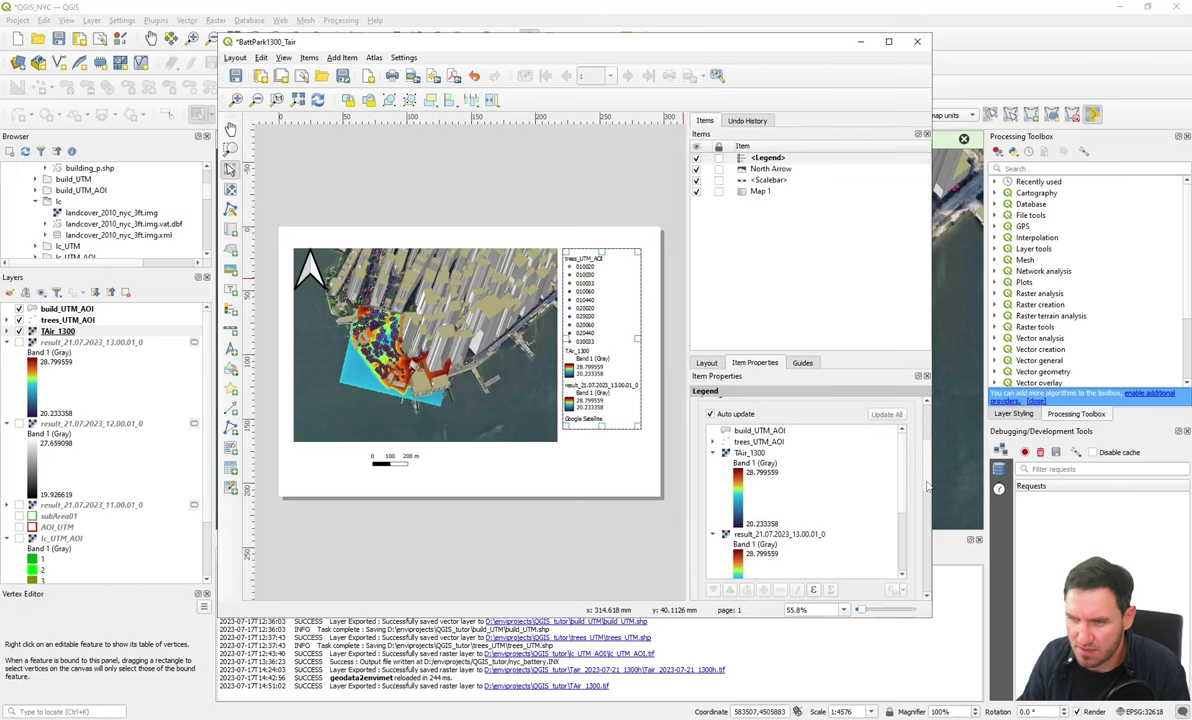
click(711, 521)
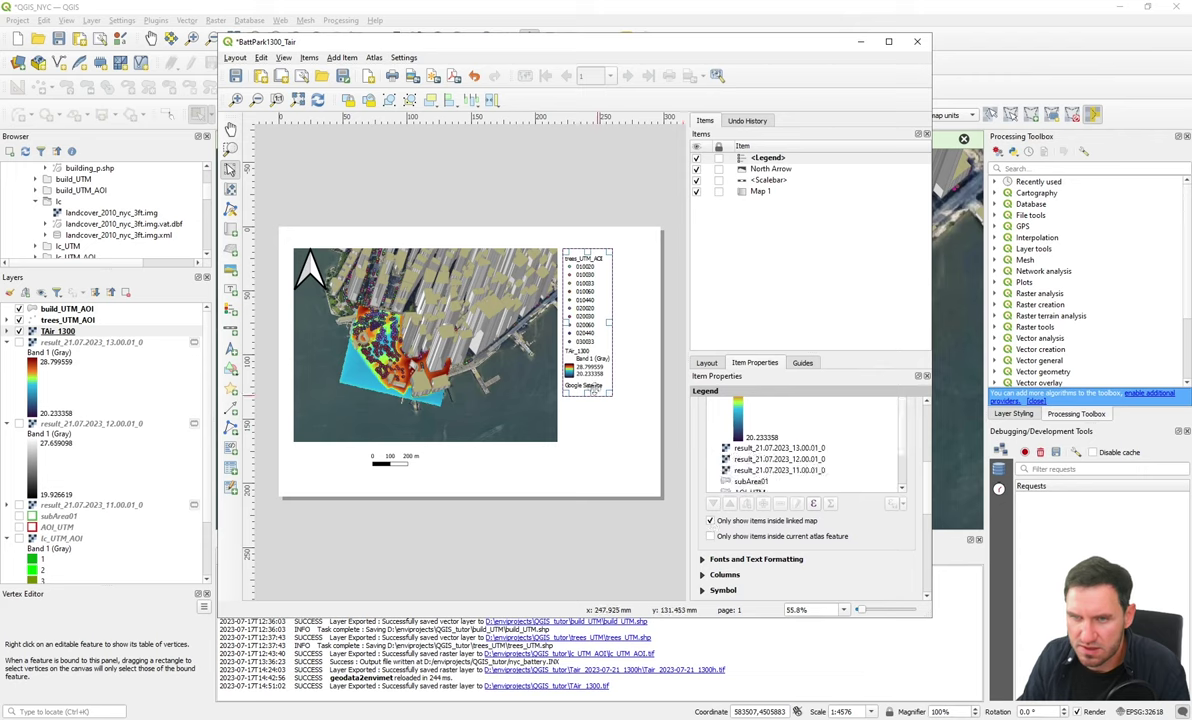
click(578, 450)
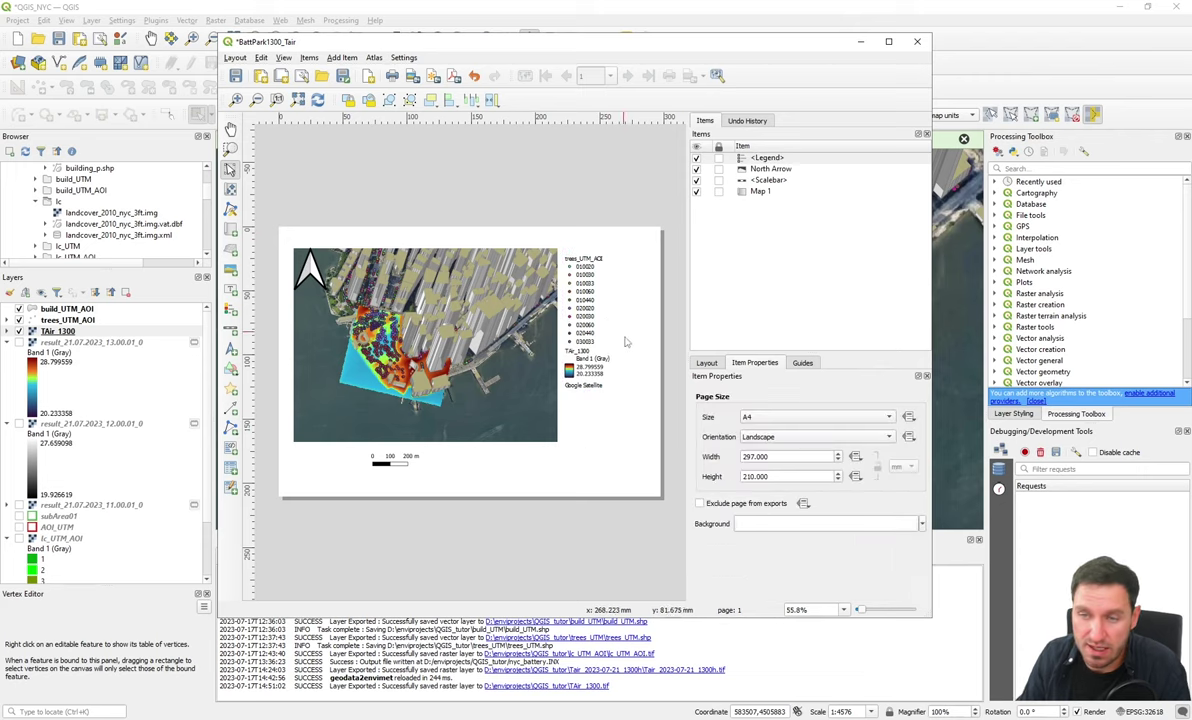